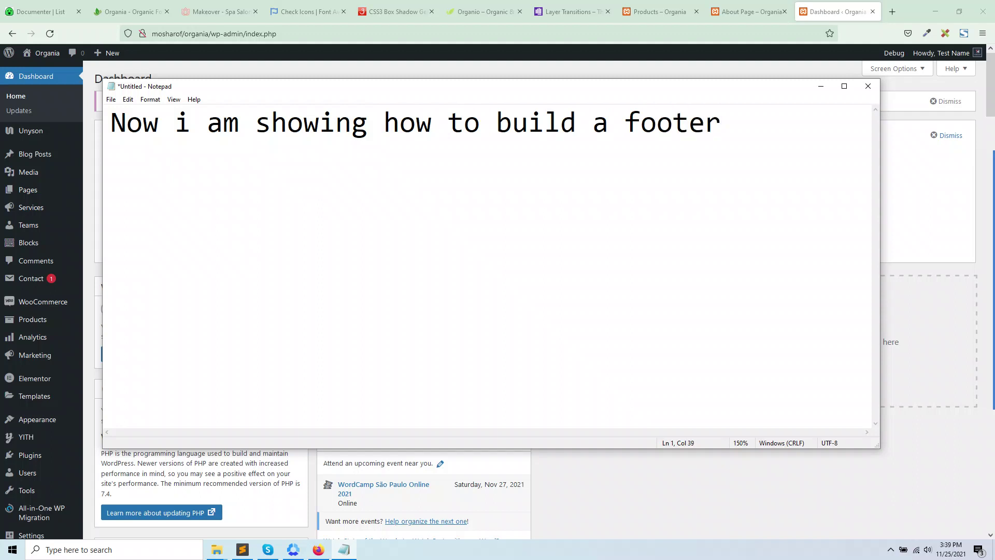
# Finish the Notepad sentence about building a footer with "using Footer Builder..".
pyautogui.write('using')
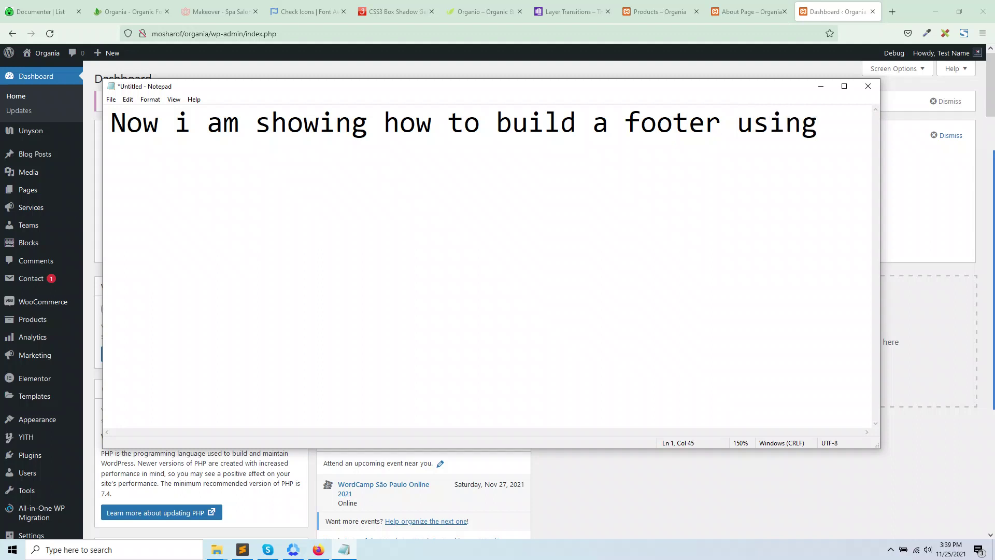
pyautogui.write(' a')
pyautogui.press('BackSpace')
pyautogui.press('BackSpace')
pyautogui.write('Footer ')
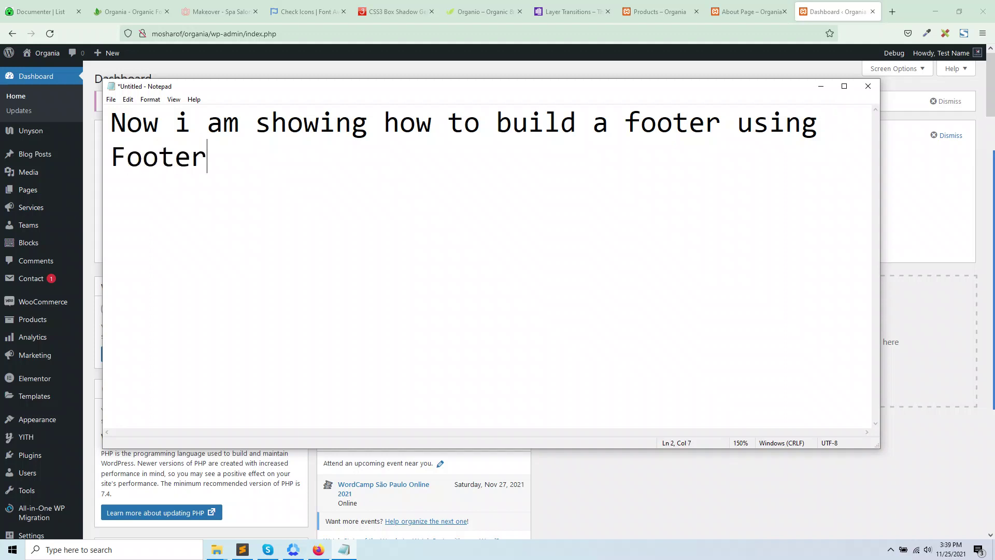
pyautogui.write('Builder..')
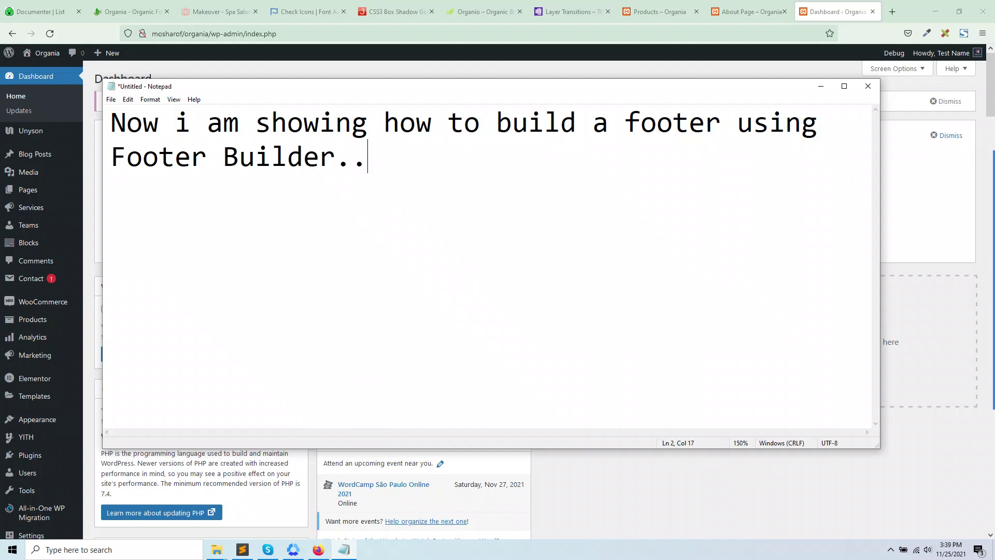
# Switch to the WordPress dashboard in Firefox and open the Footer Template list.
pyautogui.click(825, 500)
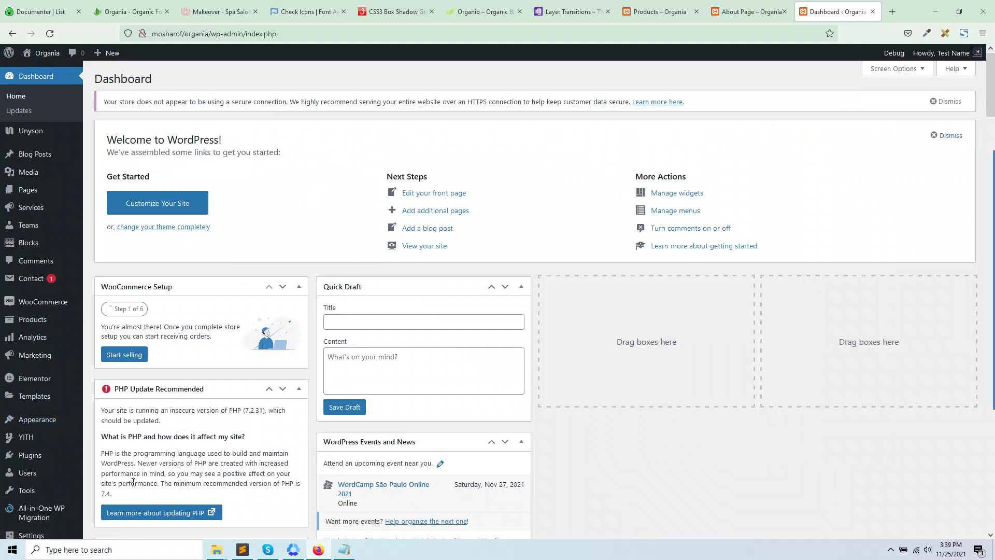
pyautogui.moveTo(50, 422)
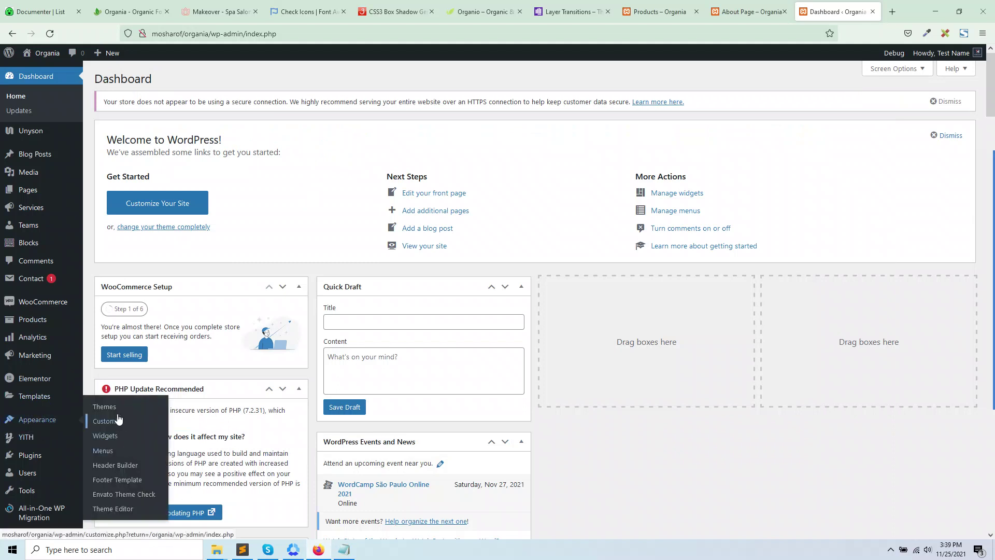
pyautogui.moveTo(41, 389)
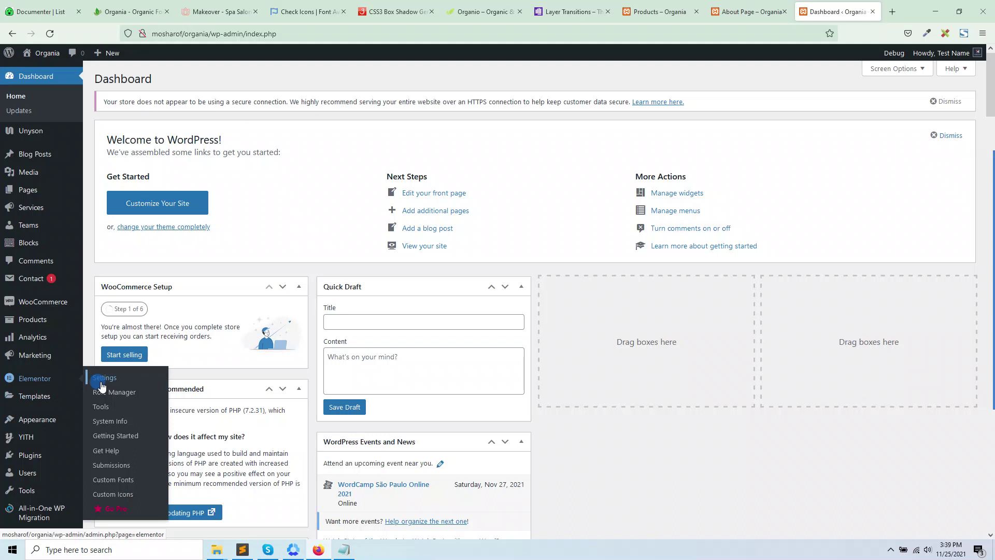
pyautogui.click(115, 480)
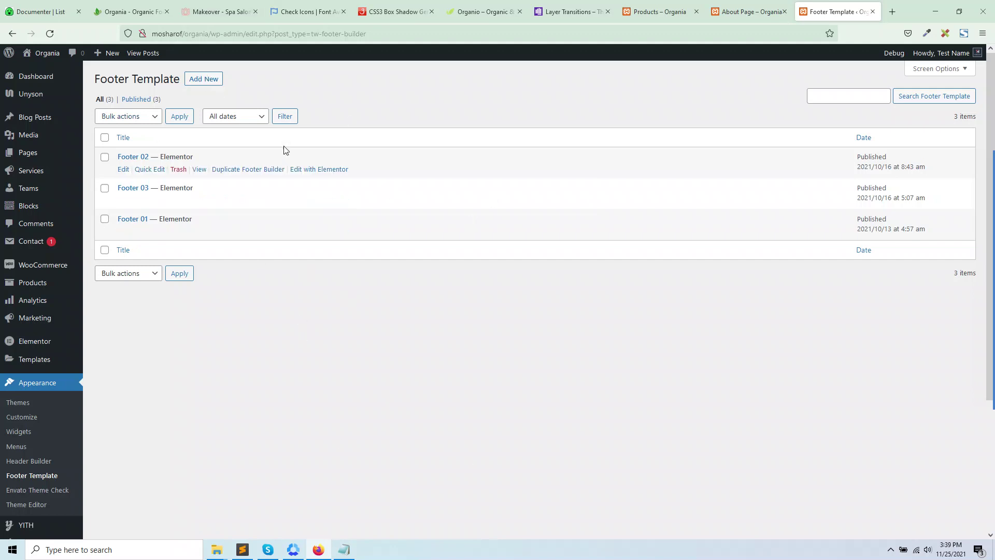
# Create a new footer template in a separate browser tab, title it "This Test Footer", and publish it.
pyautogui.rightClick(202, 81)
pyautogui.click(218, 88)
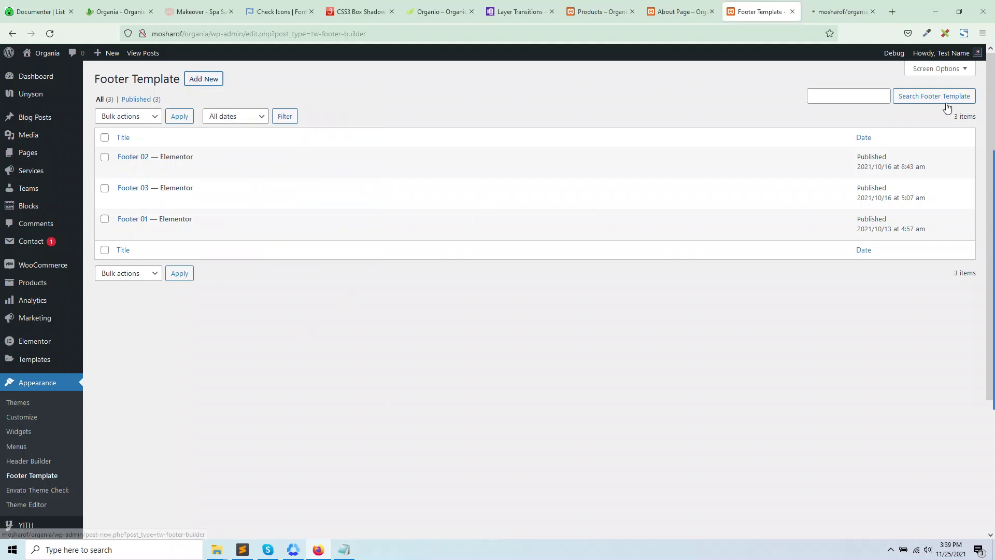
pyautogui.click(831, 10)
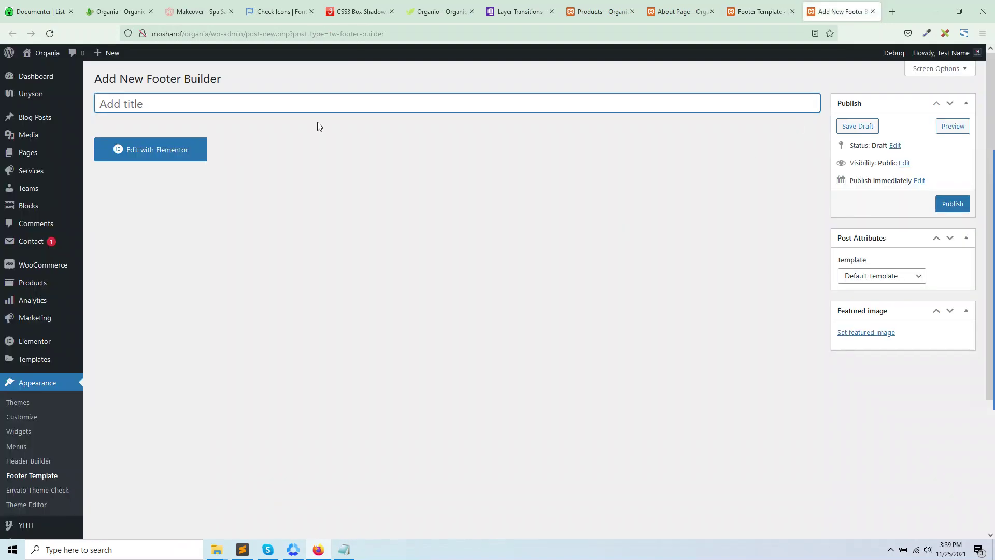
pyautogui.write('This Test Footer')
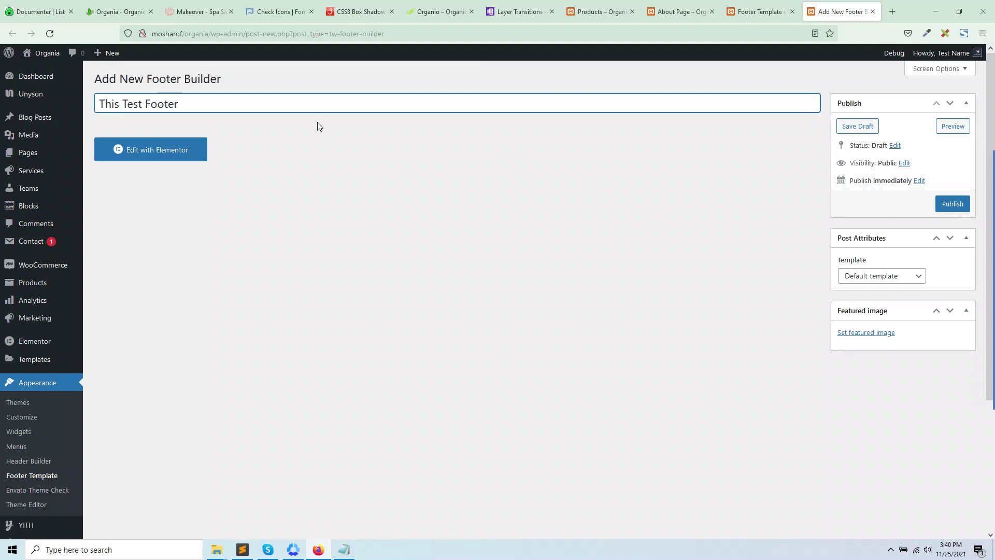
pyautogui.click(941, 208)
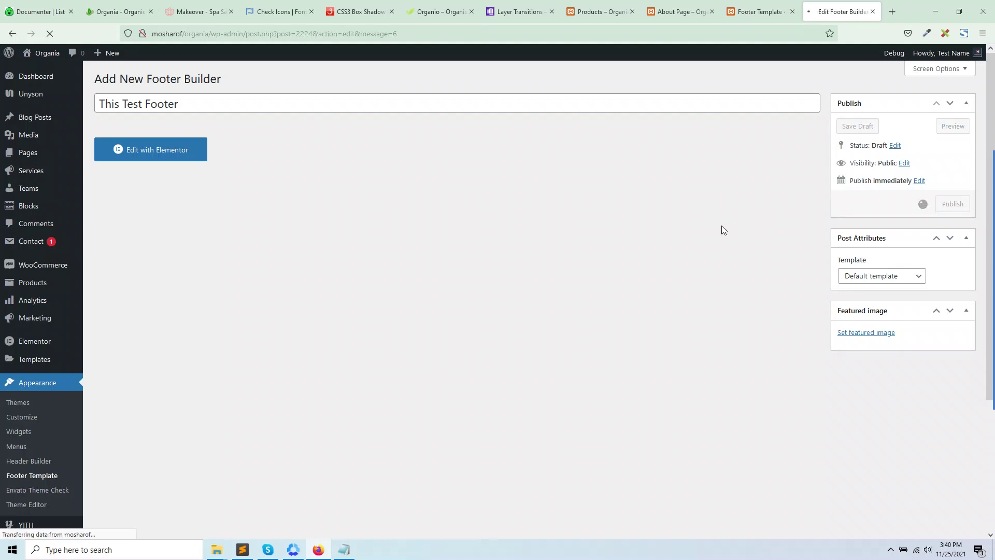
# Examine the footer designs at the end of the current Organia HTML demo page and its Home Three page.
pyautogui.click(139, 9)
pyautogui.scroll(1, 486, 198)
pyautogui.moveTo(318, 66)
pyautogui.click(321, 127)
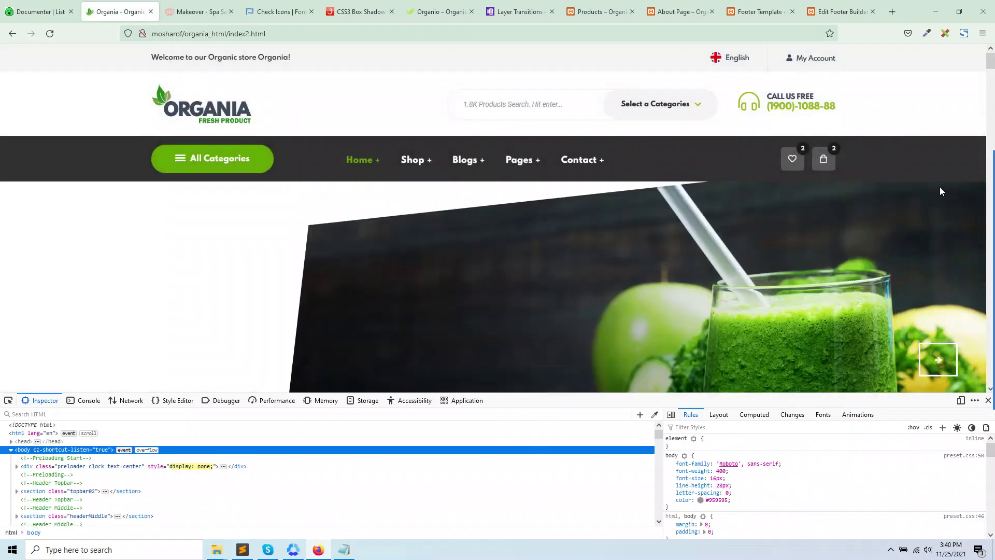
pyautogui.scroll(-1, 993, 88)
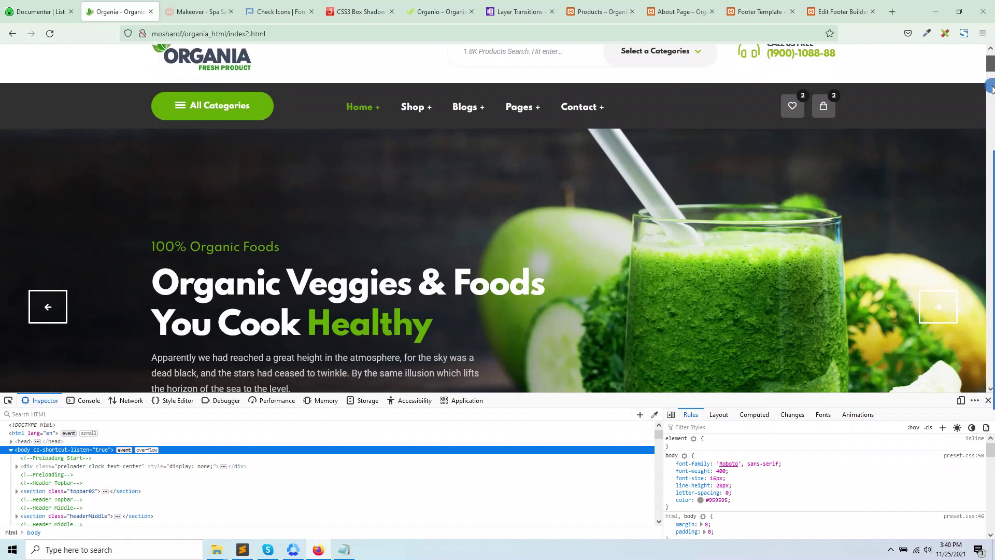
pyautogui.moveTo(992, 88); pyautogui.dragTo(991, 386)
pyautogui.moveTo(360, 71)
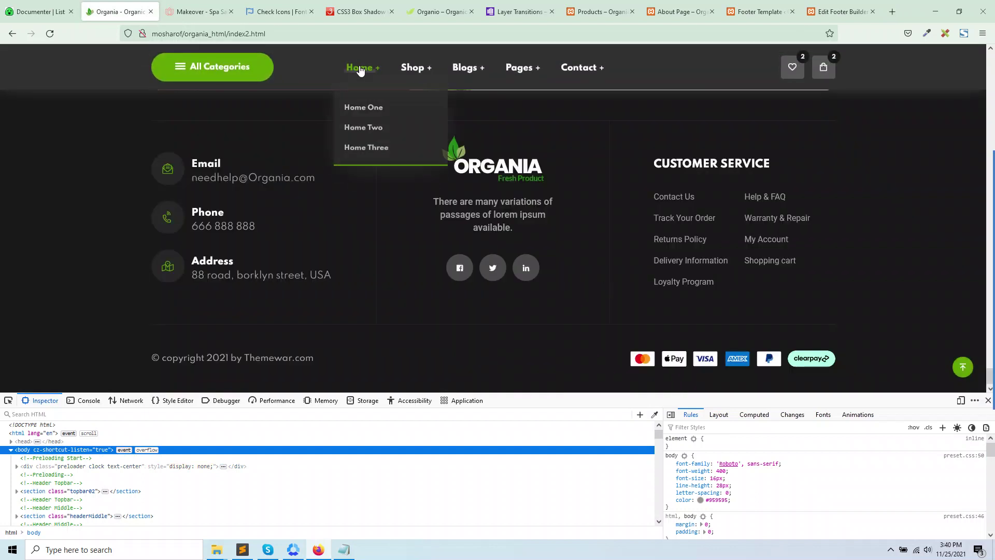
pyautogui.click(365, 150)
pyautogui.scroll(-5, 958, 207)
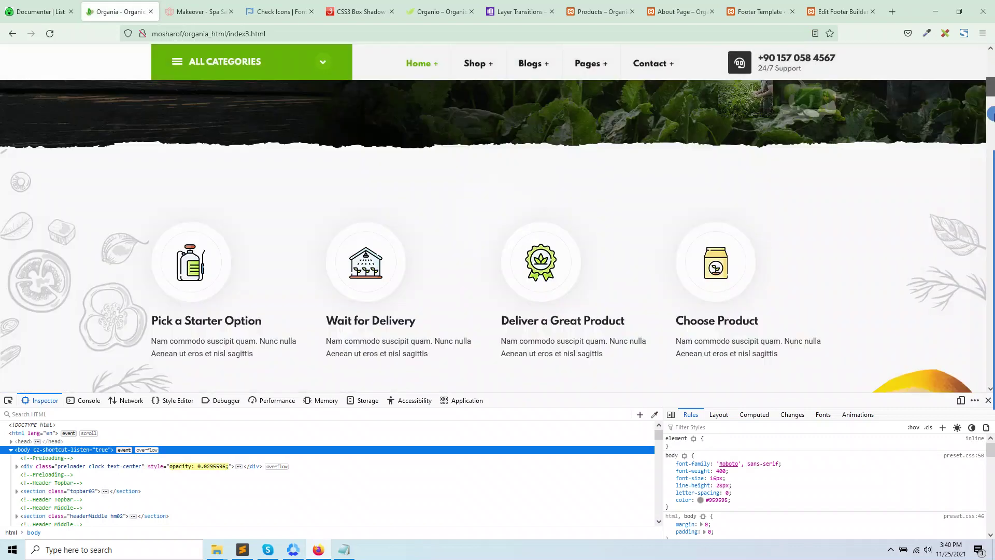
pyautogui.moveTo(991, 114); pyautogui.dragTo(990, 378)
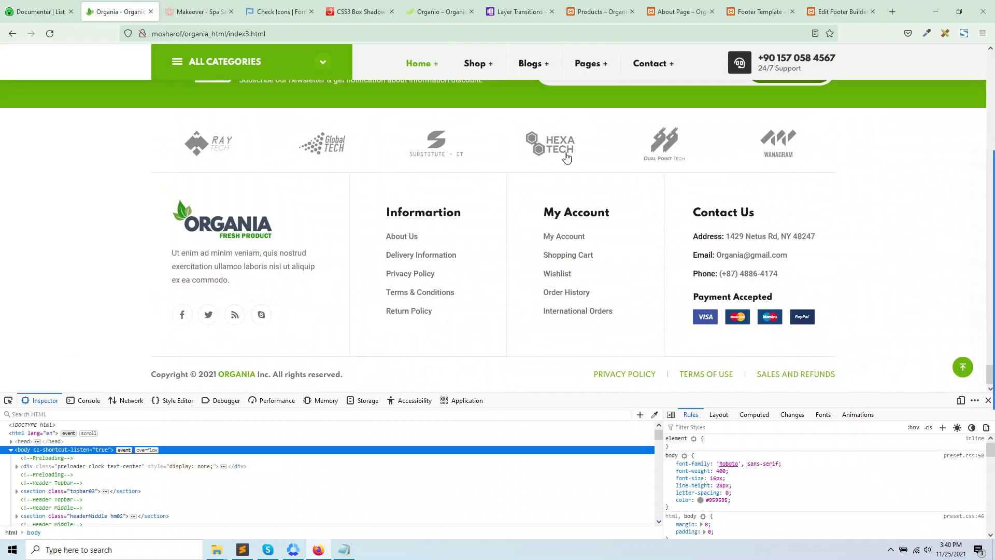
# Open the published "This Test Footer" template in Elementor, viewing the Home Three demo footer while the editor loads.
pyautogui.click(844, 10)
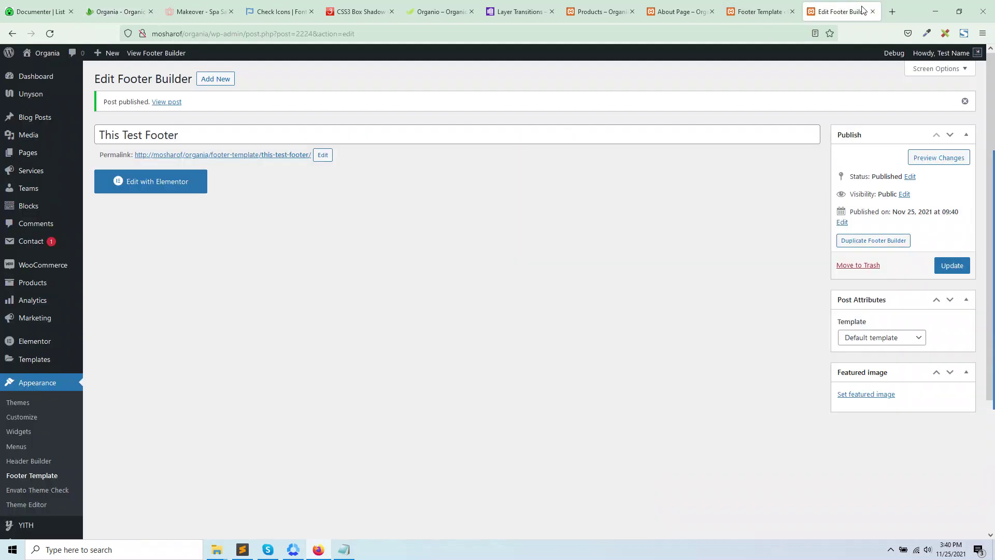
pyautogui.click(191, 176)
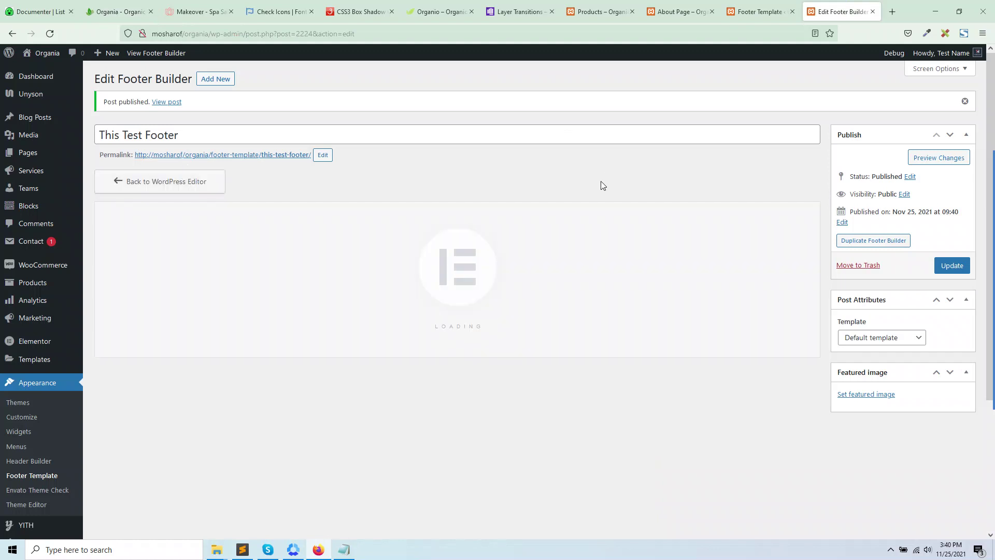
pyautogui.click(119, 11)
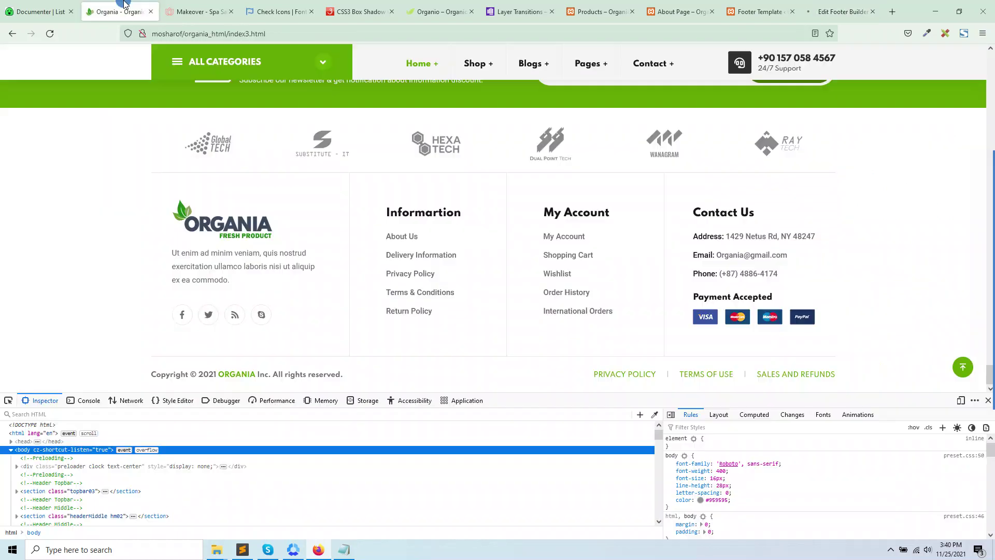
pyautogui.rightClick(4, 218)
pyautogui.click(57, 165)
pyautogui.click(841, 11)
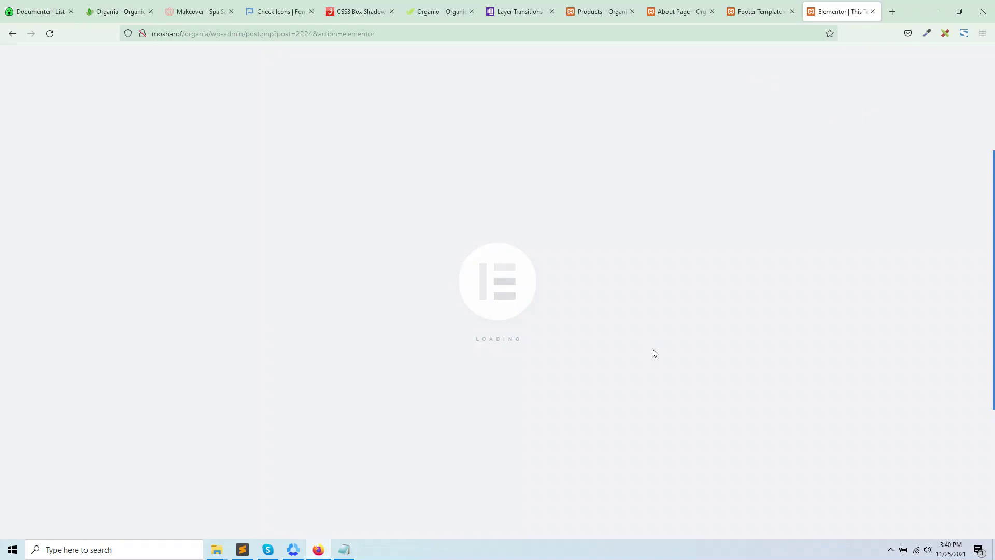
# Add a single-column section and give it a boxed width of 1350 and an Extended columns gap.
pyautogui.click(562, 128)
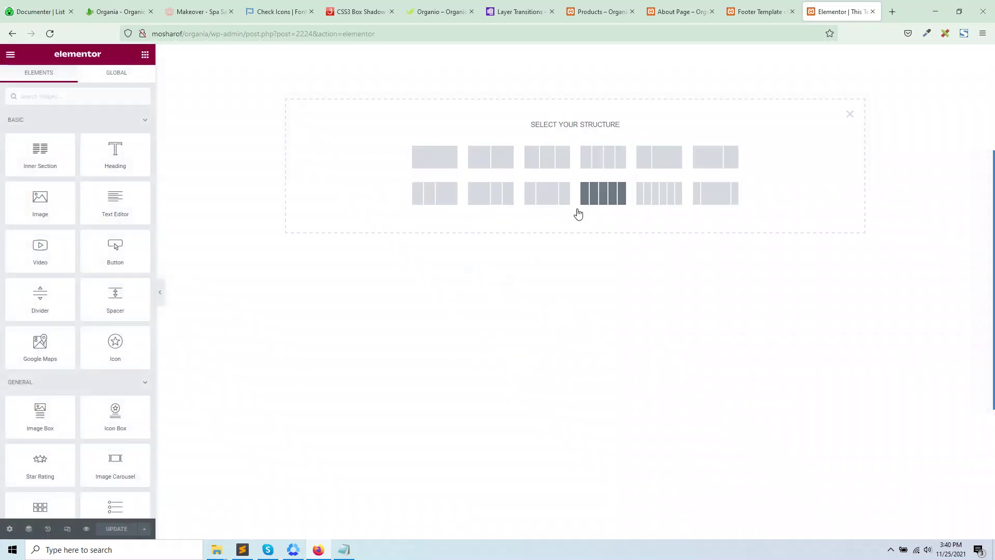
pyautogui.click(436, 155)
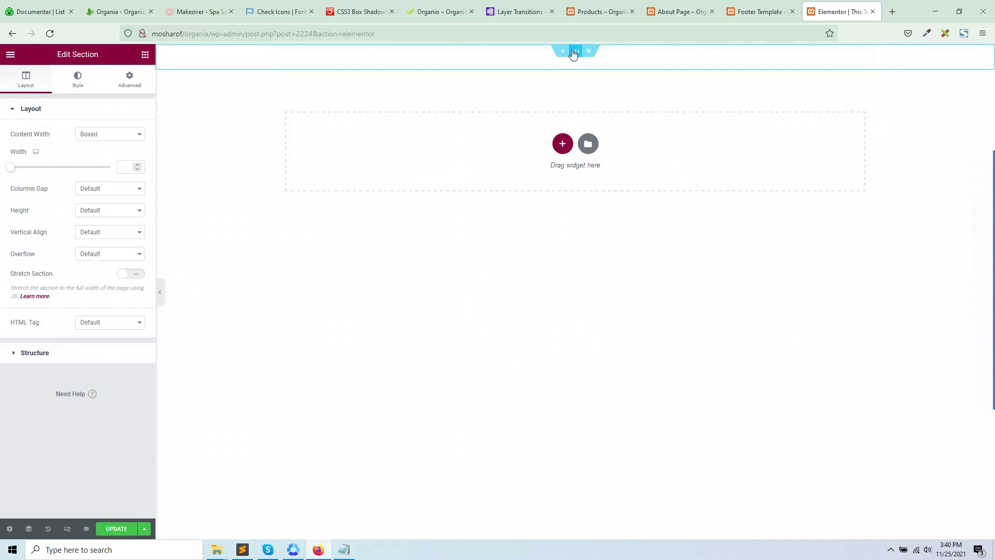
pyautogui.click(124, 167)
pyautogui.click(94, 193)
pyautogui.click(107, 237)
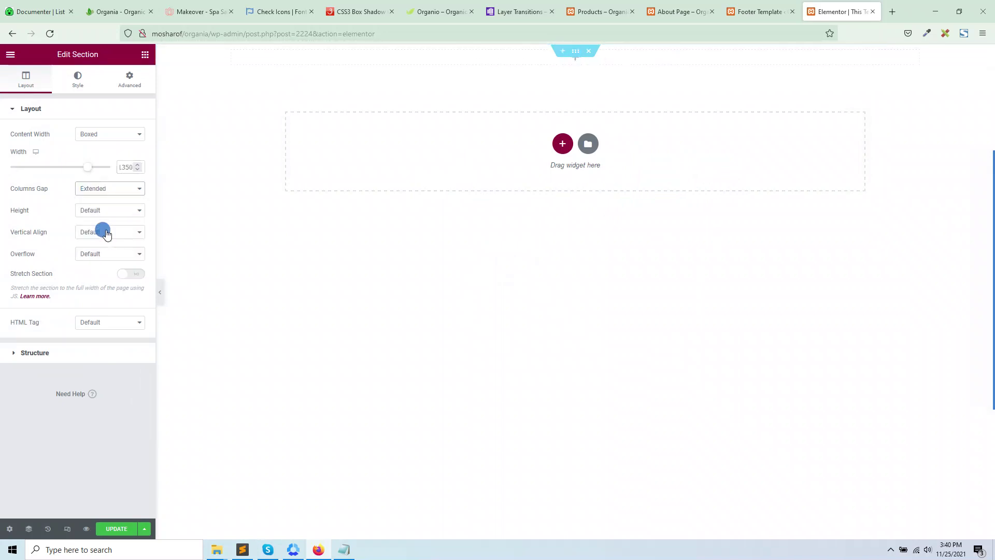
# Set the section's padding to 0 on all sides and place an Inner Section widget inside it.
pyautogui.click(131, 83)
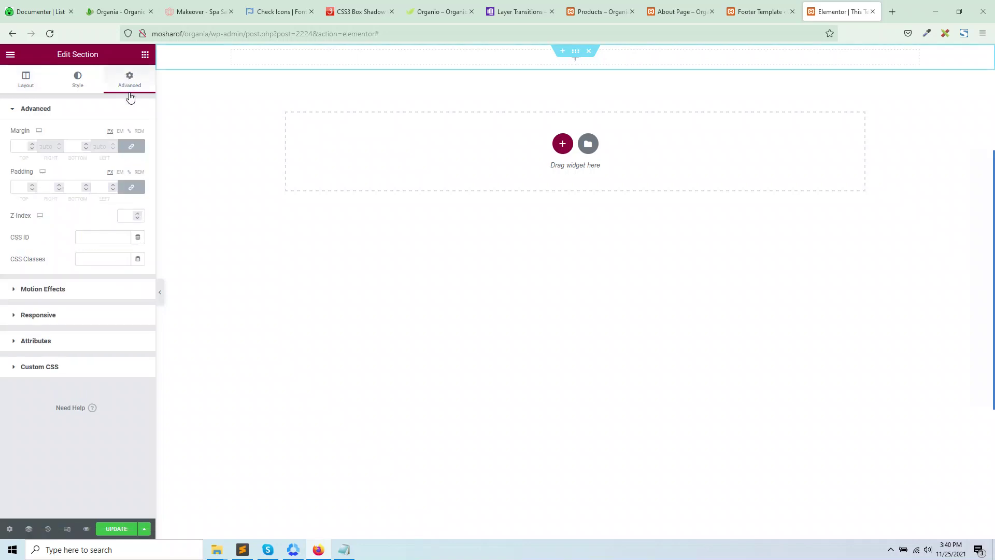
pyautogui.click(130, 186)
pyautogui.moveTo(575, 52); pyautogui.dragTo(583, 51)
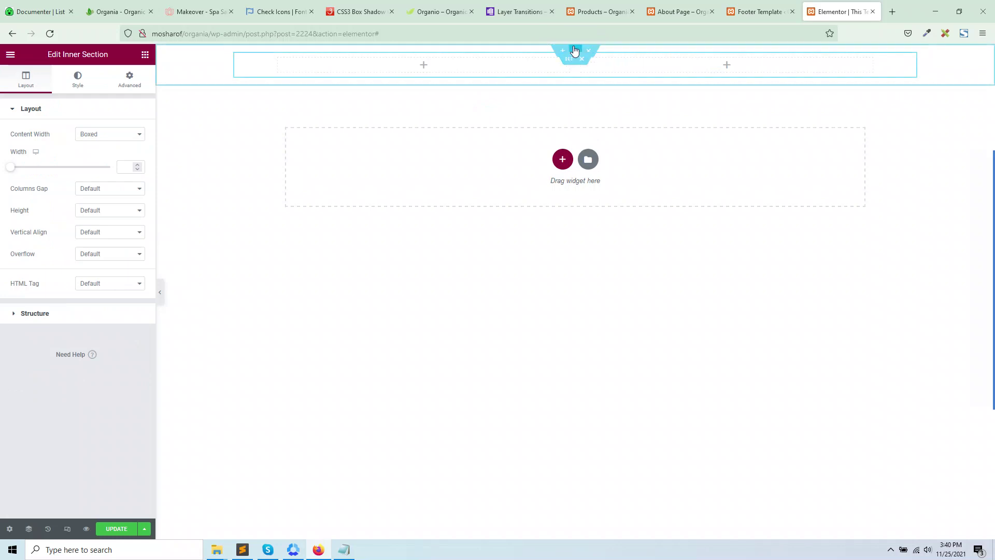
# Set the outer section's content width to Full Width and its columns gap to No Gap.
pyautogui.click(574, 51)
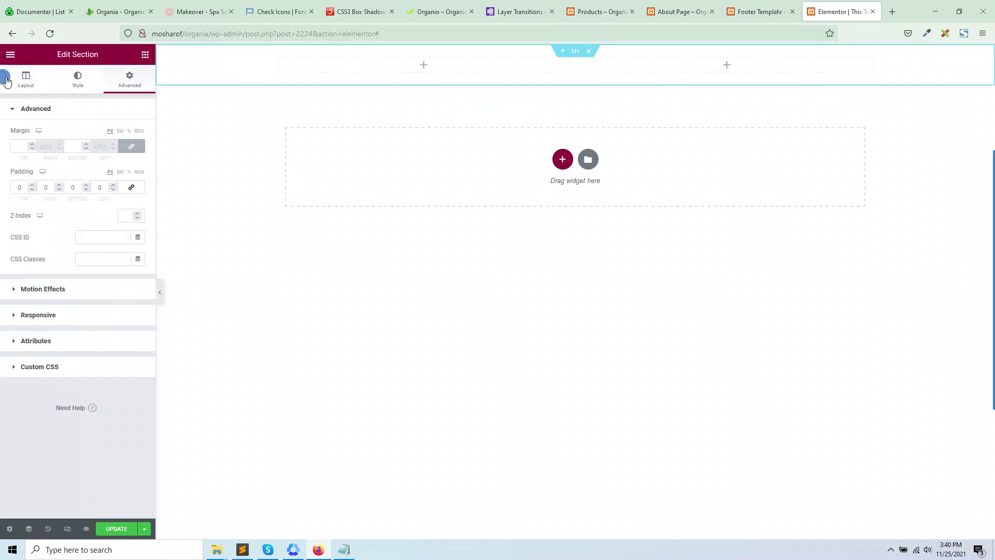
pyautogui.click(26, 78)
pyautogui.click(110, 134)
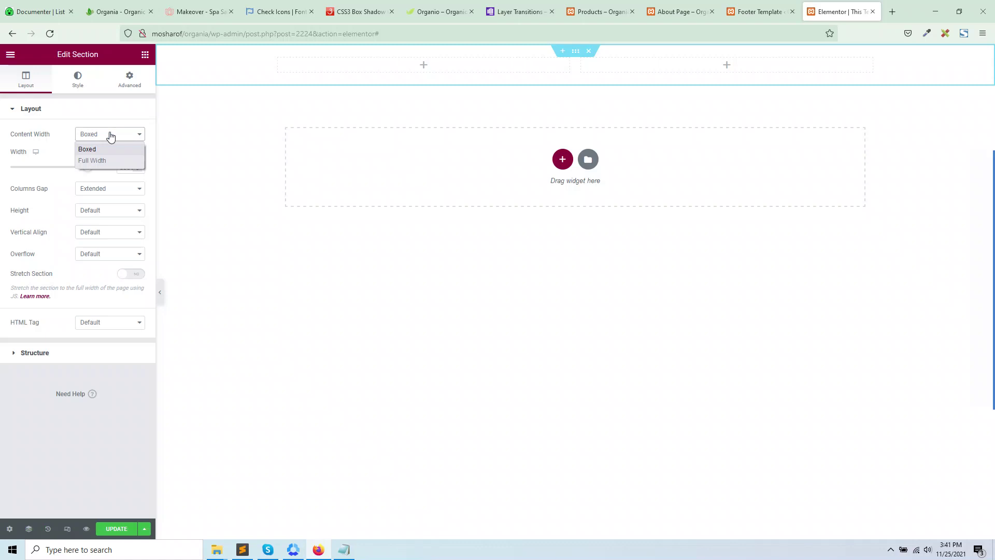
pyautogui.click(107, 159)
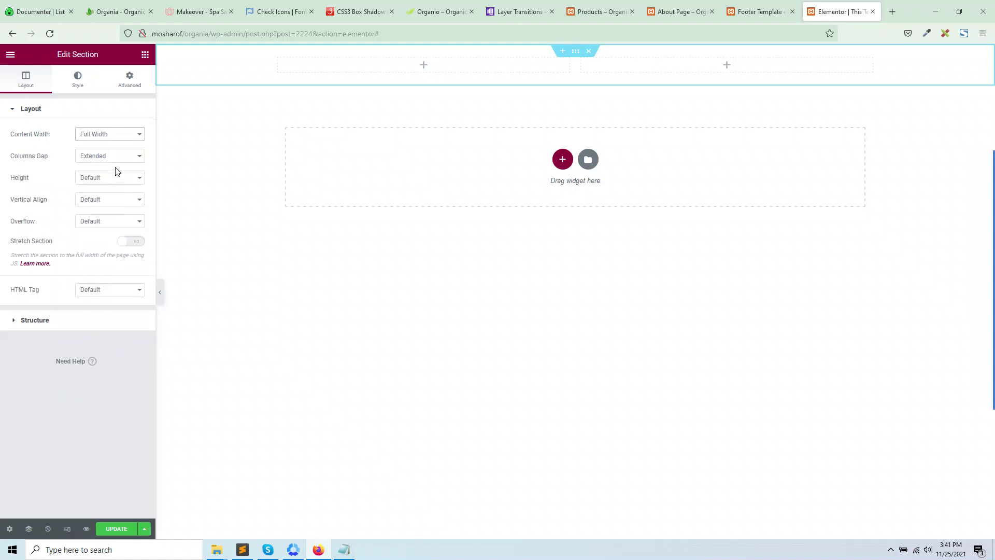
pyautogui.click(107, 156)
pyautogui.click(104, 182)
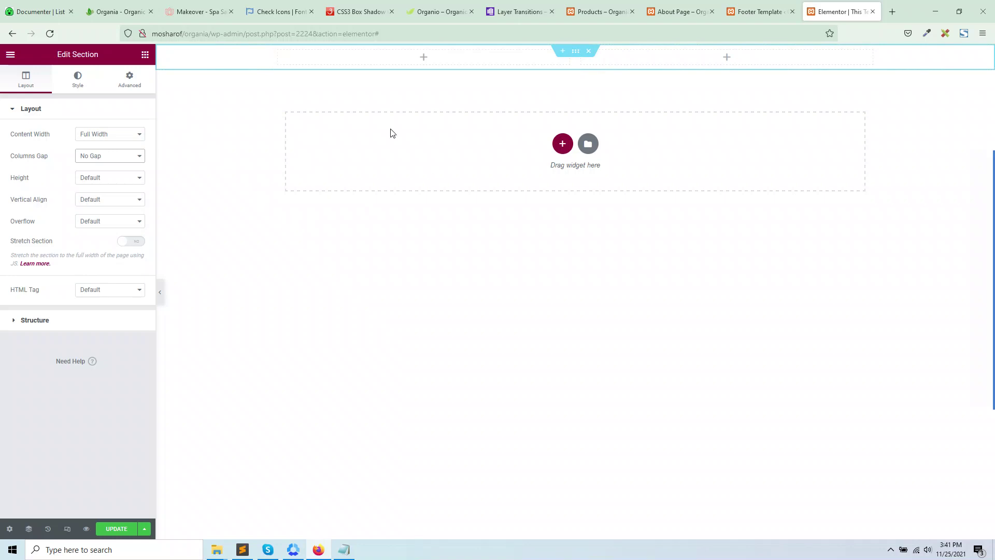
# Set the inner section's columns gap to Extended and its boxed width to 1350.
pyautogui.click(569, 52)
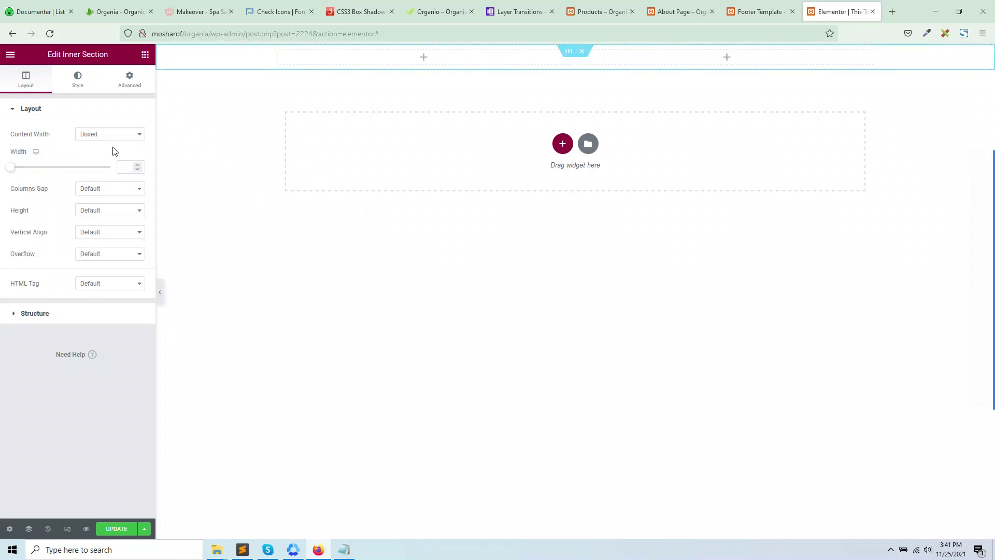
pyautogui.click(117, 189)
pyautogui.click(104, 237)
pyautogui.click(121, 166)
pyautogui.write('1350')
# Show the Navigator and delete the second column of the inner section.
pyautogui.click(29, 528)
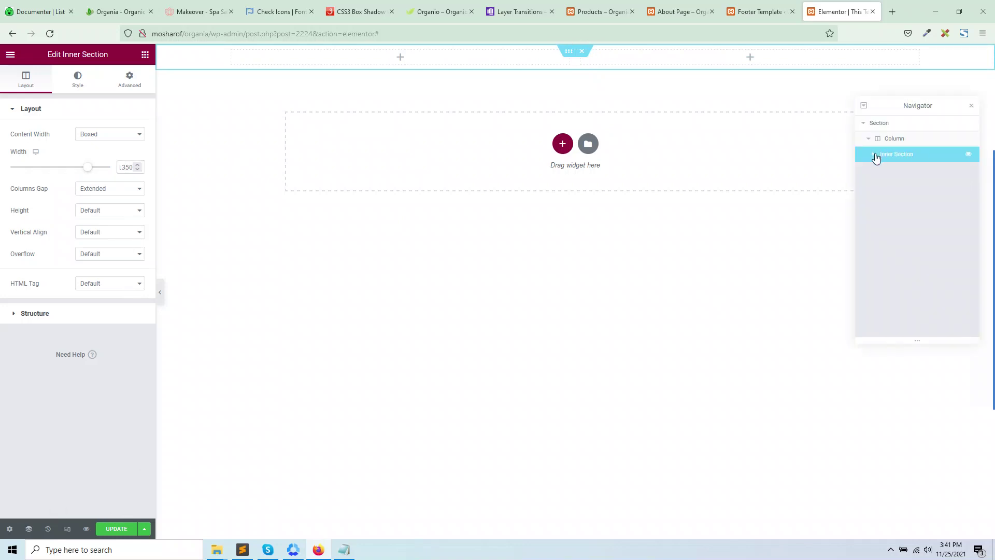
pyautogui.click(874, 155)
pyautogui.click(895, 185)
pyautogui.rightClick(893, 186)
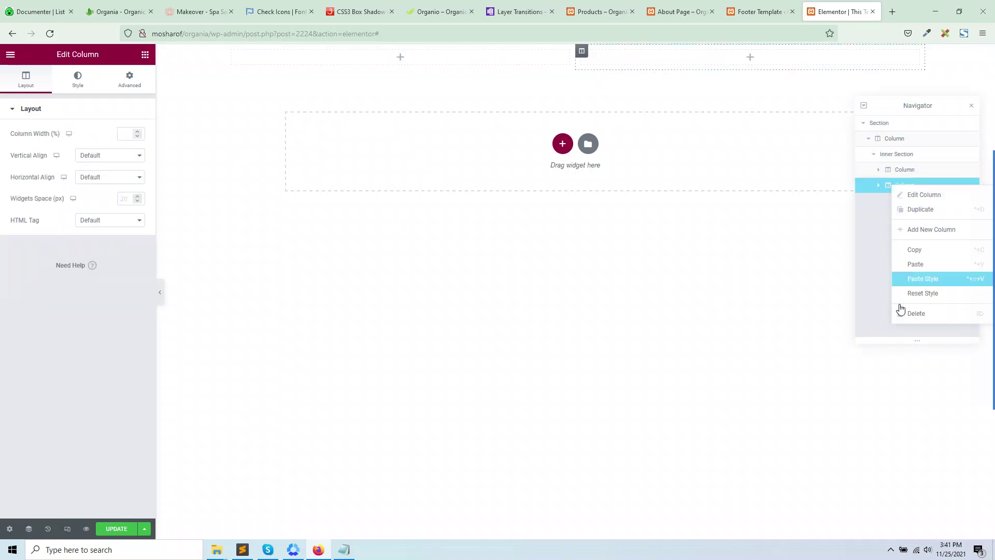
pyautogui.click(902, 313)
# Place a Client Logo Slider widget in the inner section's remaining column and set its slider style to Style 03.
pyautogui.click(887, 171)
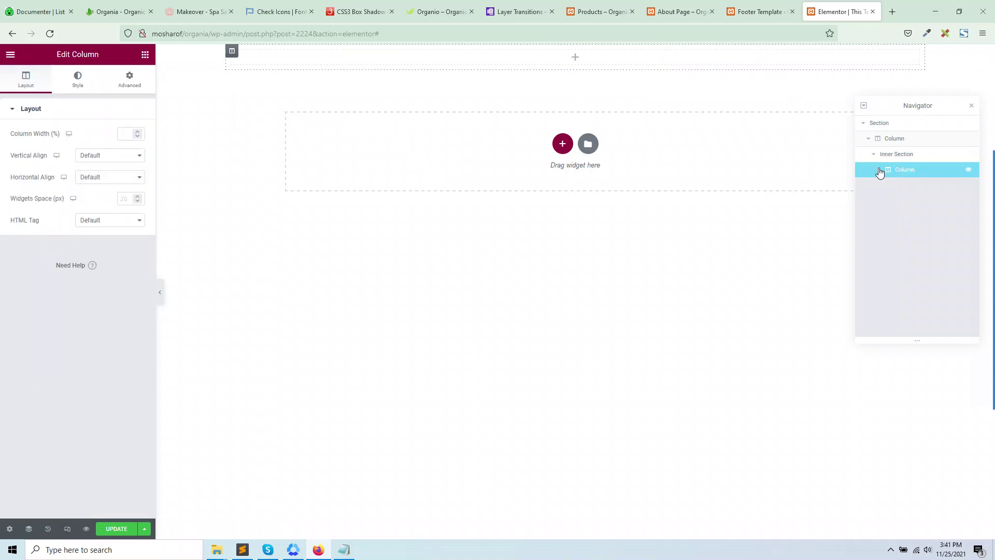
pyautogui.click(881, 171)
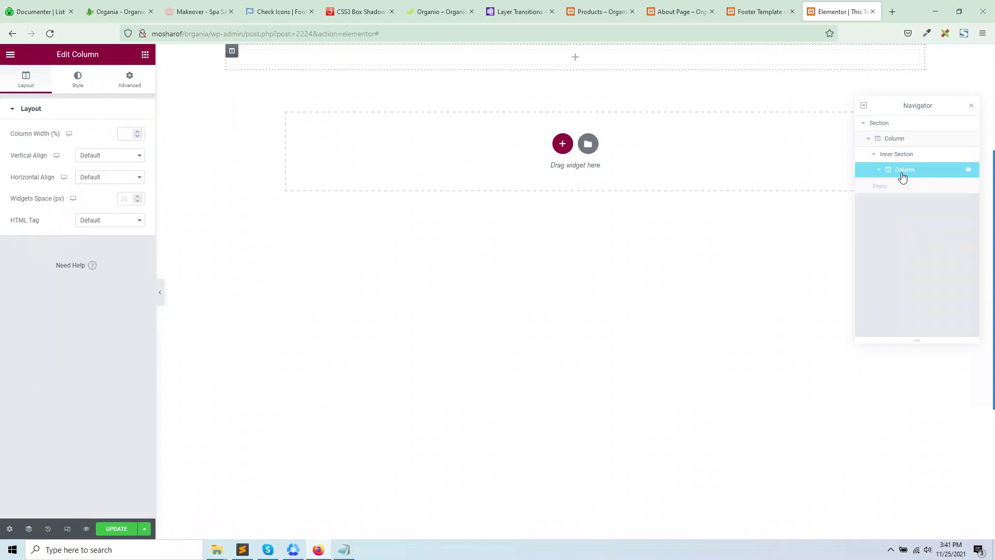
pyautogui.click(574, 58)
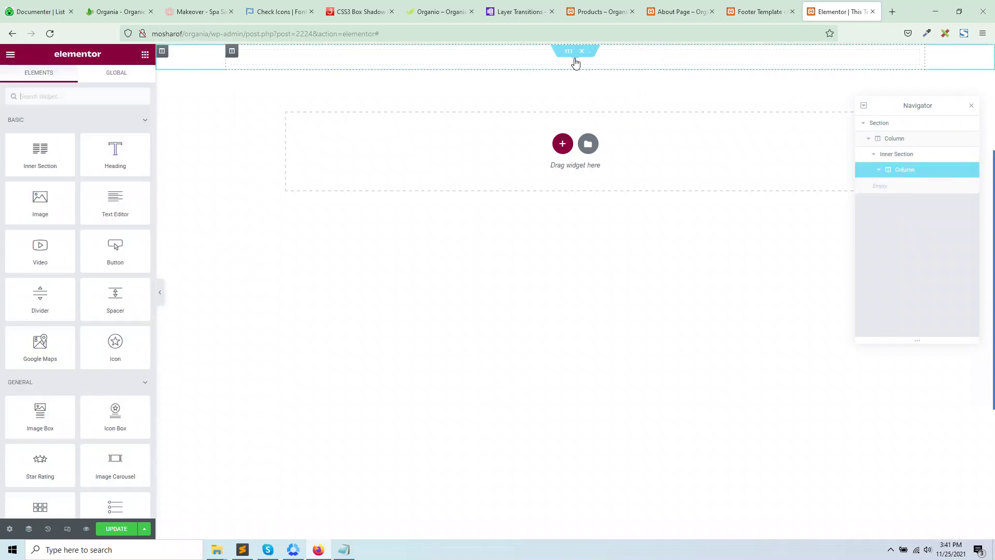
pyautogui.click(93, 382)
pyautogui.scroll(-2, 94, 386)
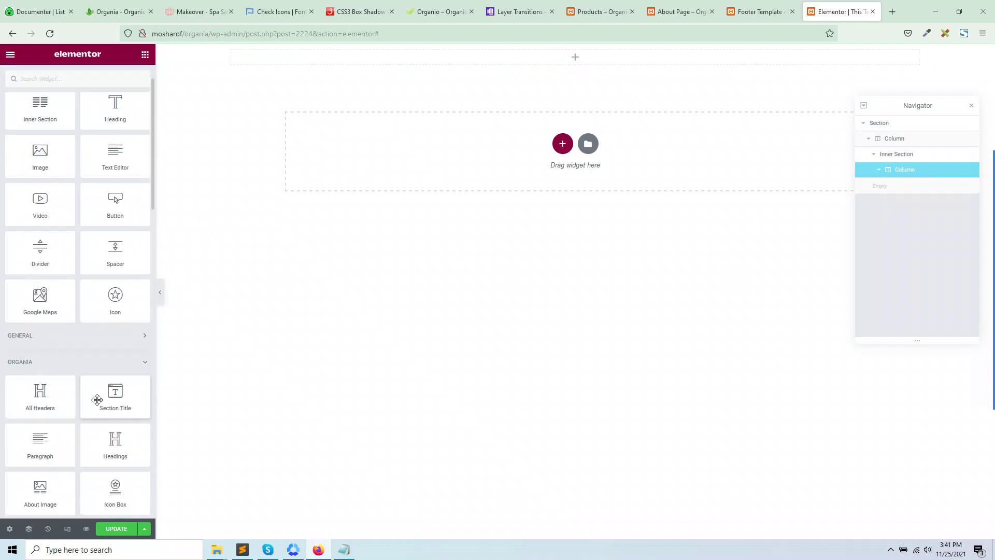
pyautogui.scroll(-6, 96, 377)
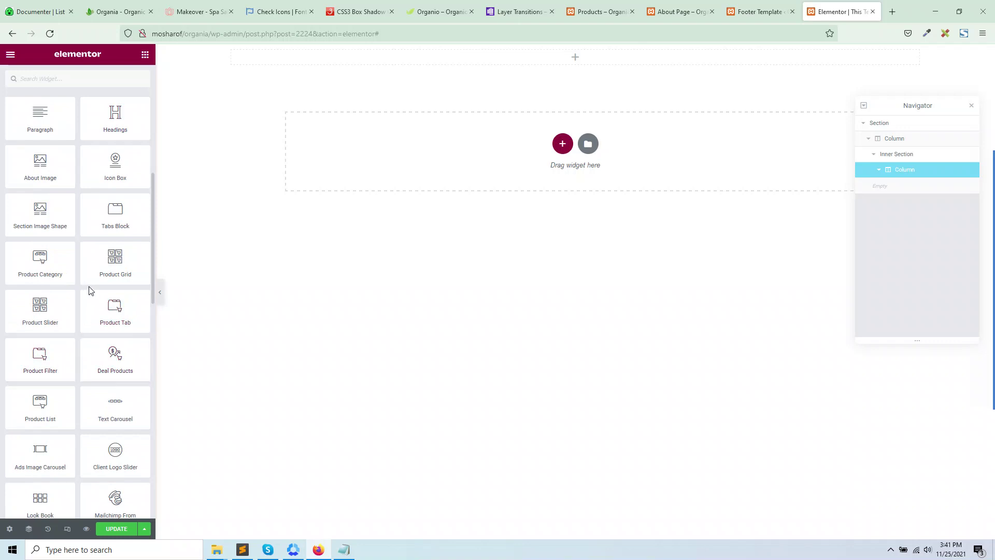
pyautogui.scroll(-1, 75, 367)
pyautogui.moveTo(115, 407); pyautogui.dragTo(595, 66)
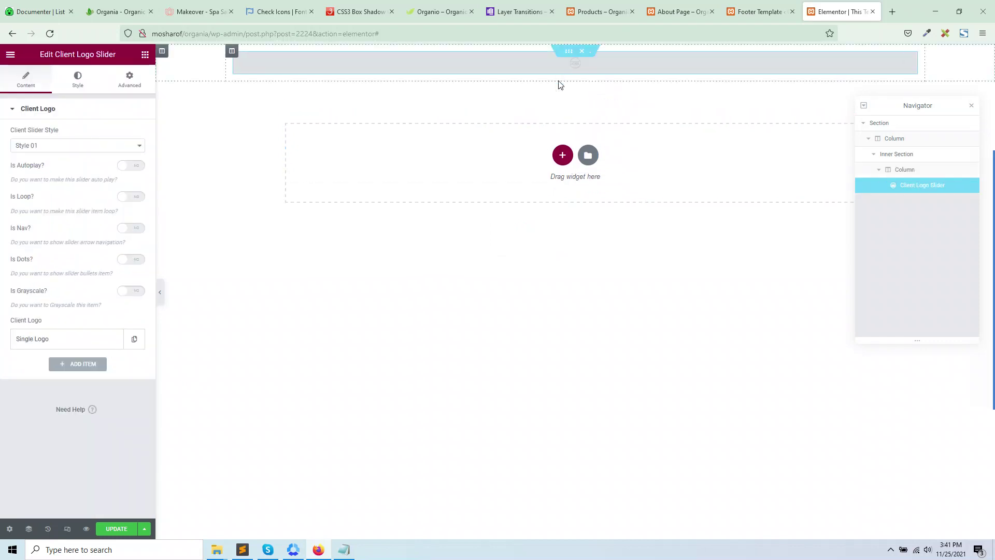
pyautogui.click(90, 150)
pyautogui.click(70, 180)
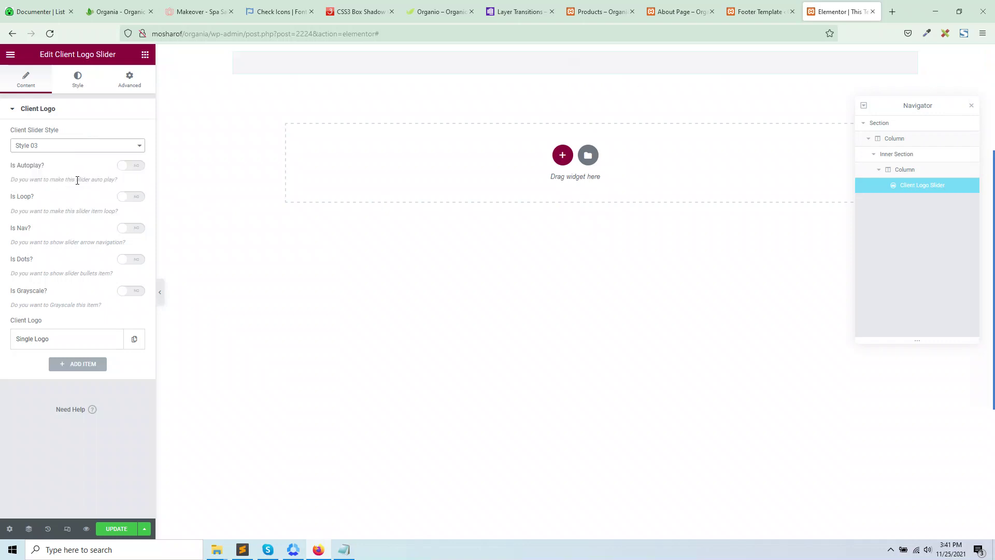
# Assign the Global Tech image 10.png from the media library to the slider's first logo item, with # as its logo URL.
pyautogui.click(63, 339)
pyautogui.click(71, 402)
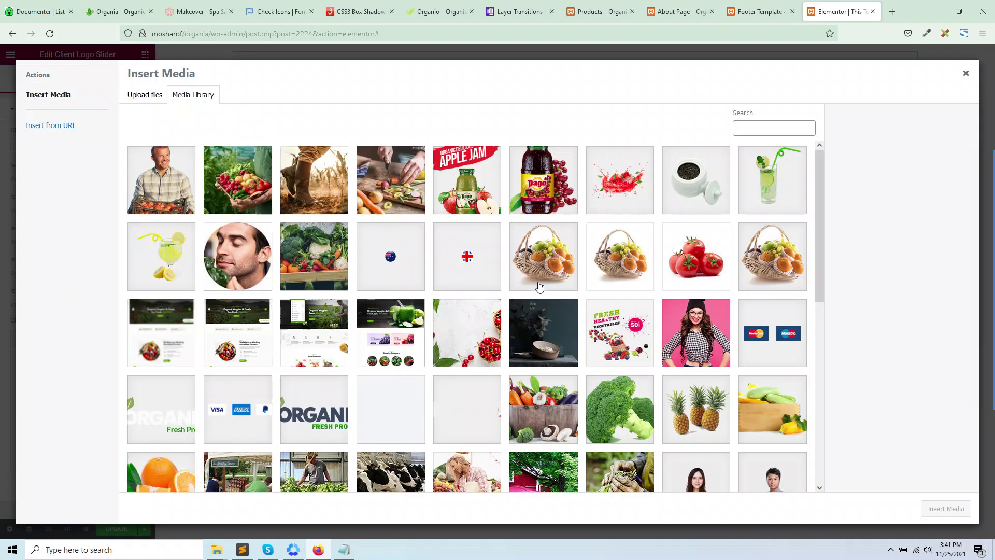
pyautogui.scroll(-1, 541, 285)
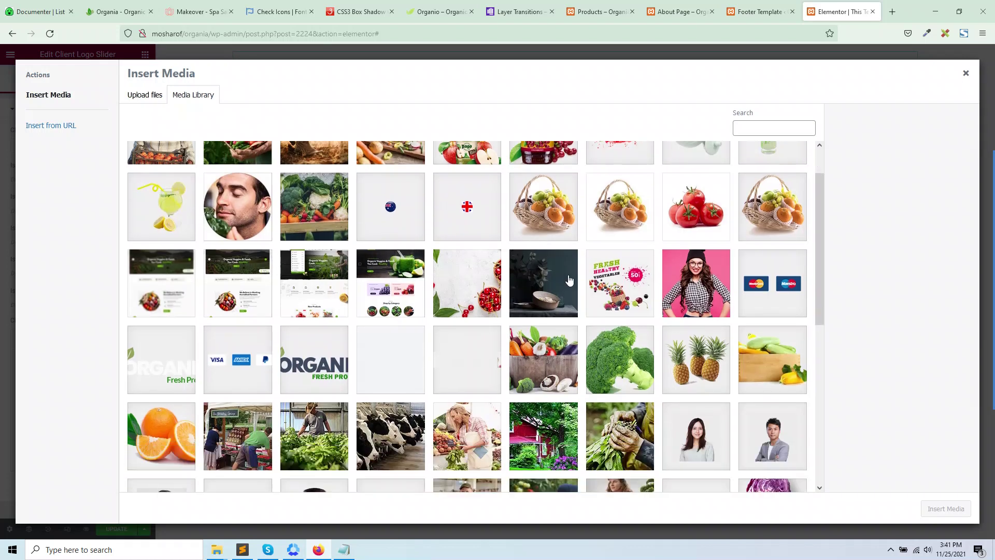
pyautogui.scroll(-6, 569, 280)
pyautogui.scroll(-1, 505, 336)
pyautogui.click(465, 477)
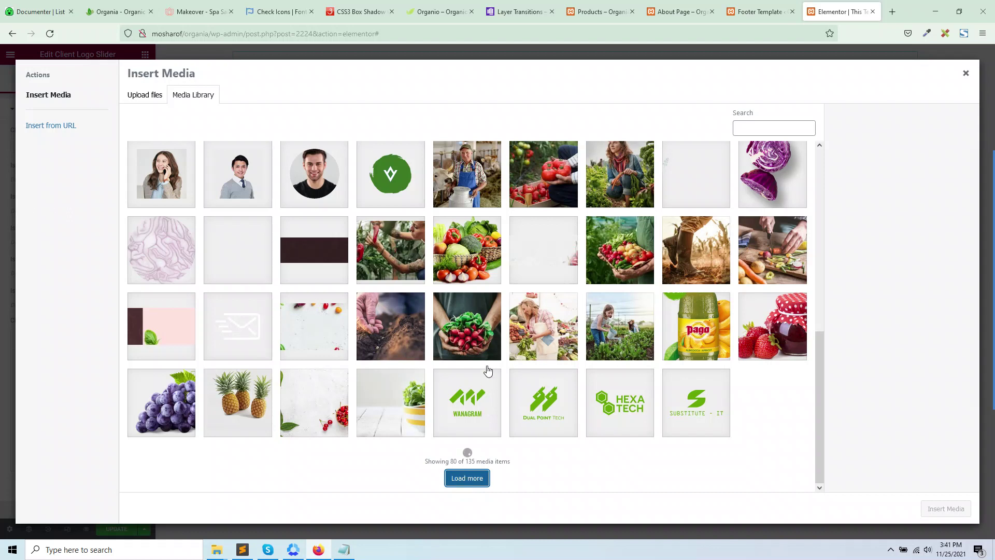
pyautogui.scroll(-5, 487, 370)
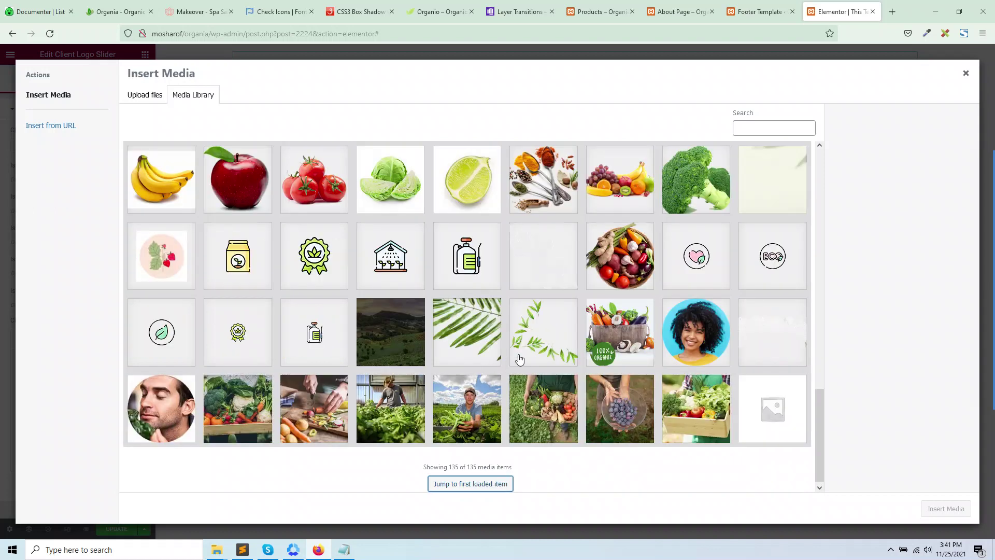
pyautogui.scroll(3, 487, 370)
pyautogui.scroll(3, 511, 380)
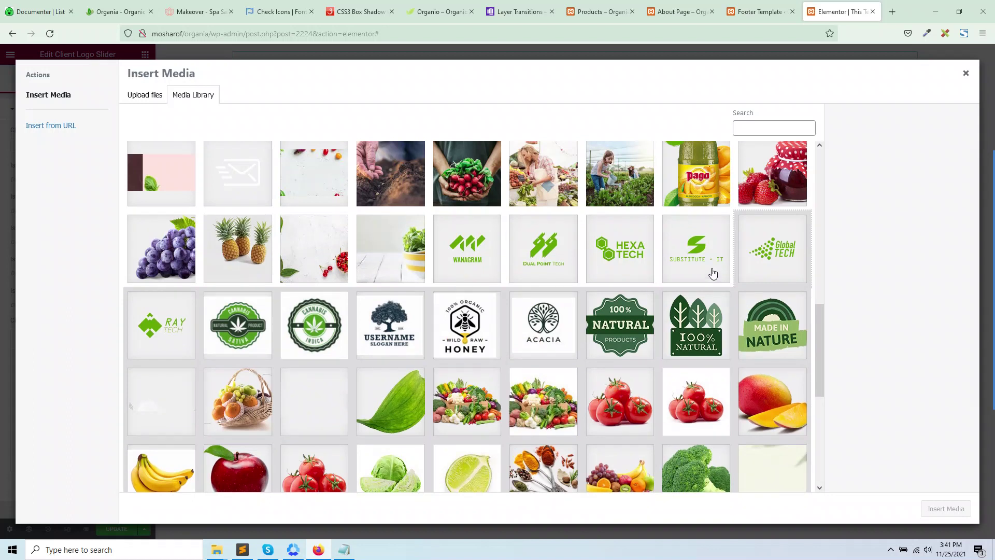
pyautogui.click(755, 262)
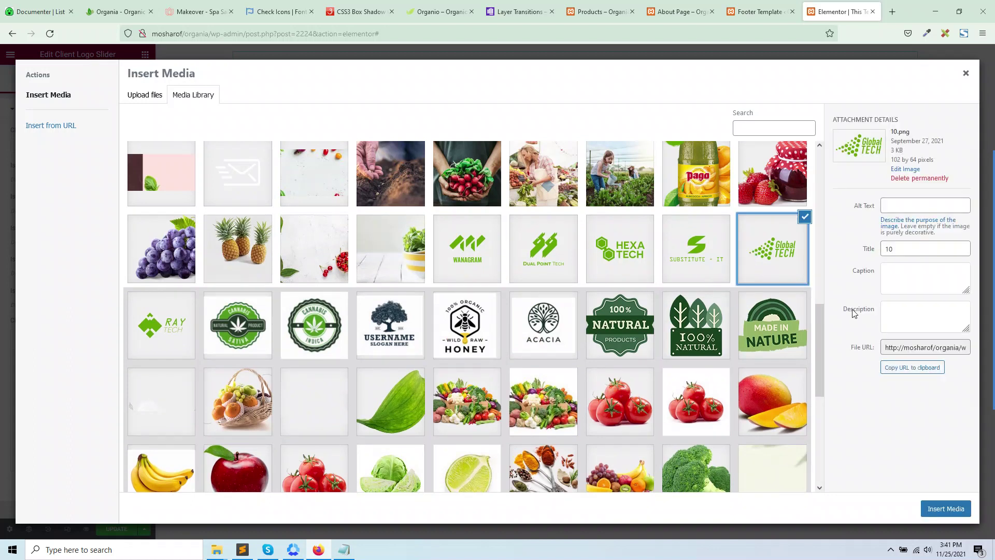
pyautogui.click(946, 508)
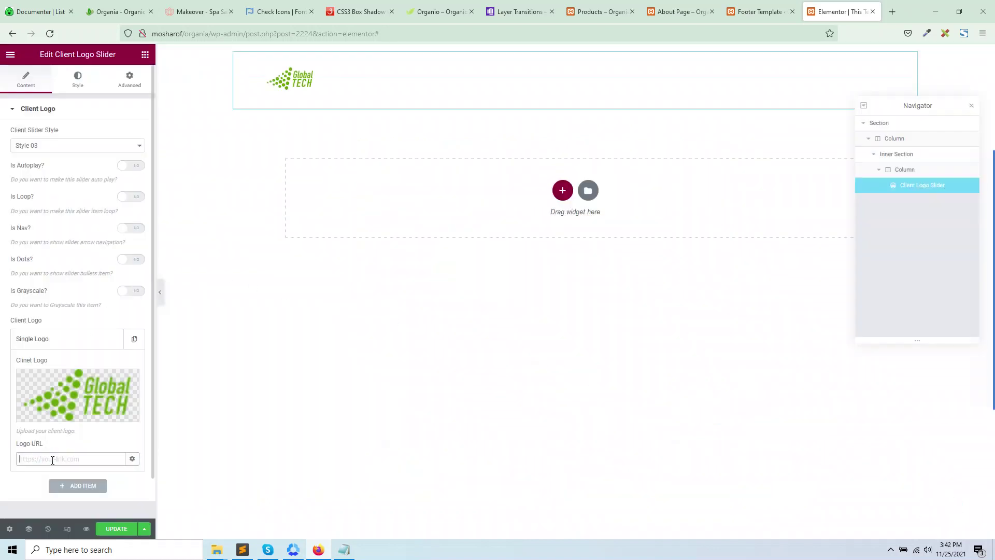
pyautogui.click(46, 339)
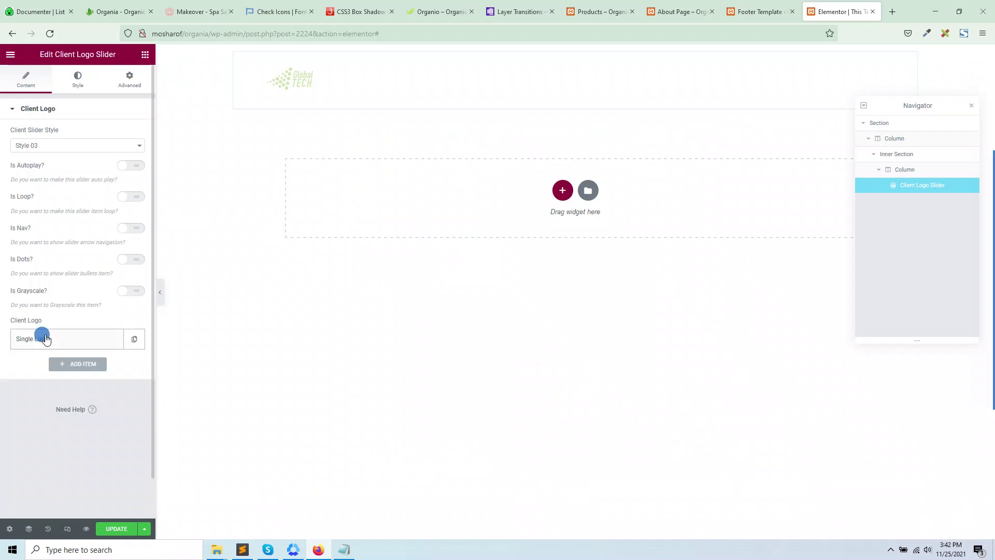
# Duplicate the Global Tech logo item four times.
pyautogui.click(135, 341)
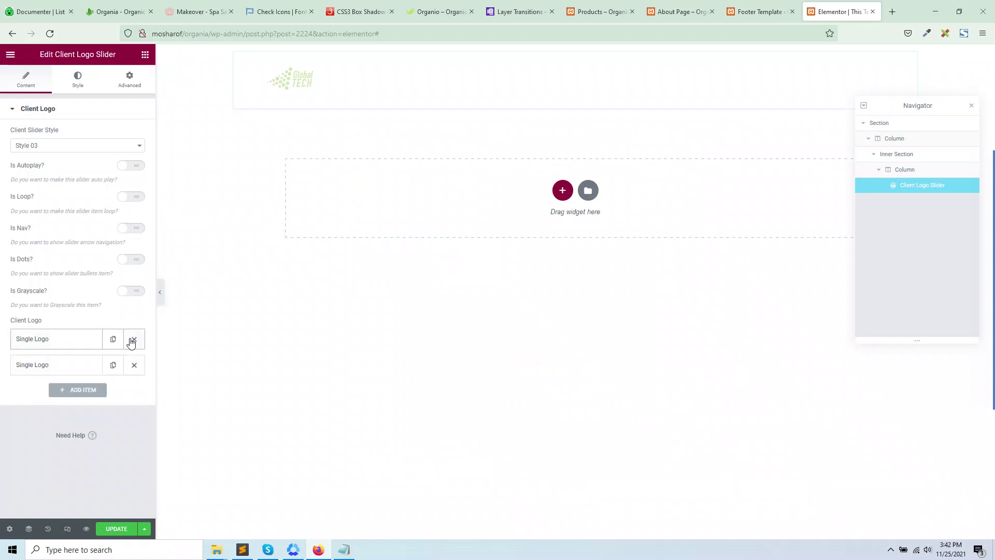
pyautogui.click(113, 339)
pyautogui.click(113, 339)
pyautogui.click(113, 339)
# Replace the second logo item's image with the Hexa Tech logo from the media library.
pyautogui.click(51, 366)
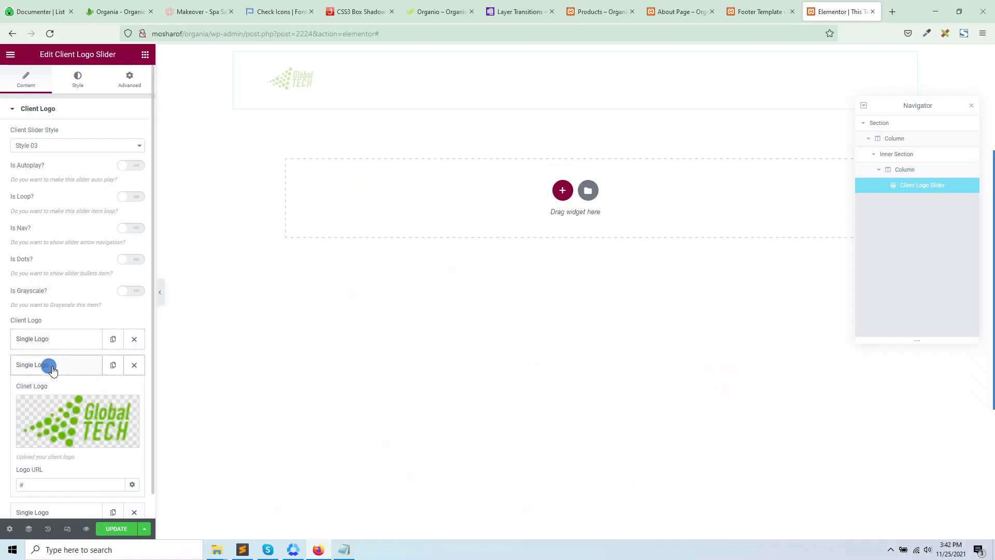
pyautogui.click(75, 418)
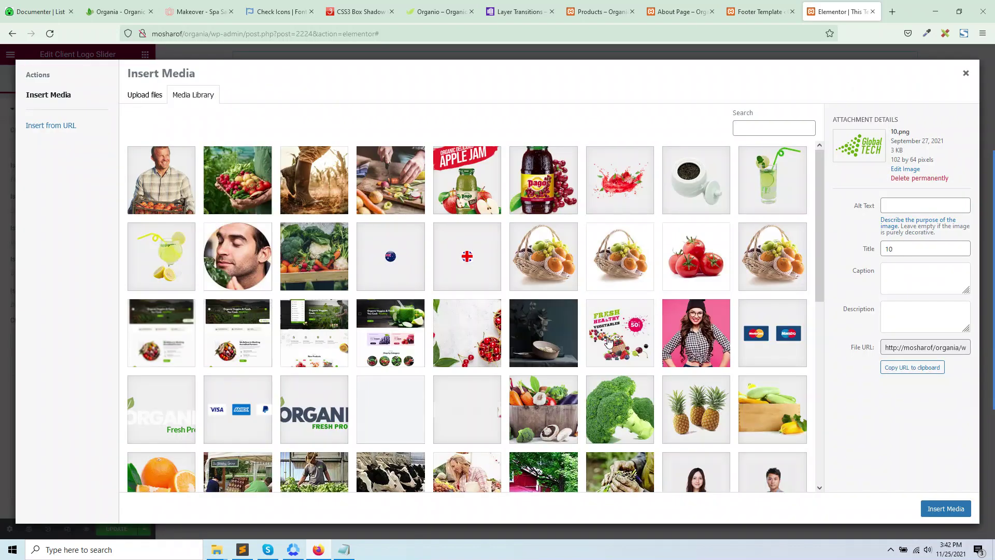
pyautogui.scroll(-5, 609, 342)
pyautogui.click(609, 441)
pyautogui.click(937, 506)
pyautogui.click(48, 364)
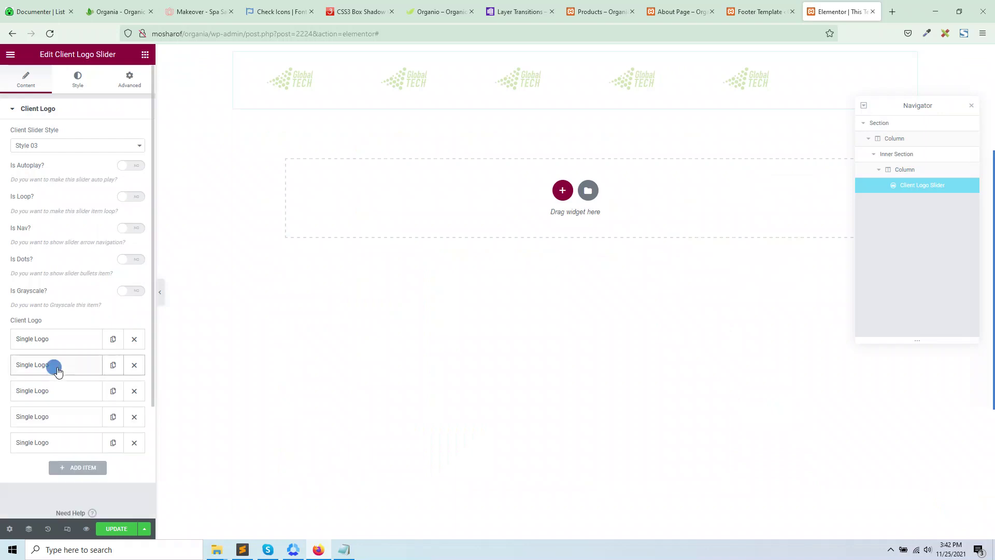
# Replace the third logo item's image with the Dual Point Tech logo, 13.png, from the media library.
pyautogui.click(44, 390)
pyautogui.click(58, 445)
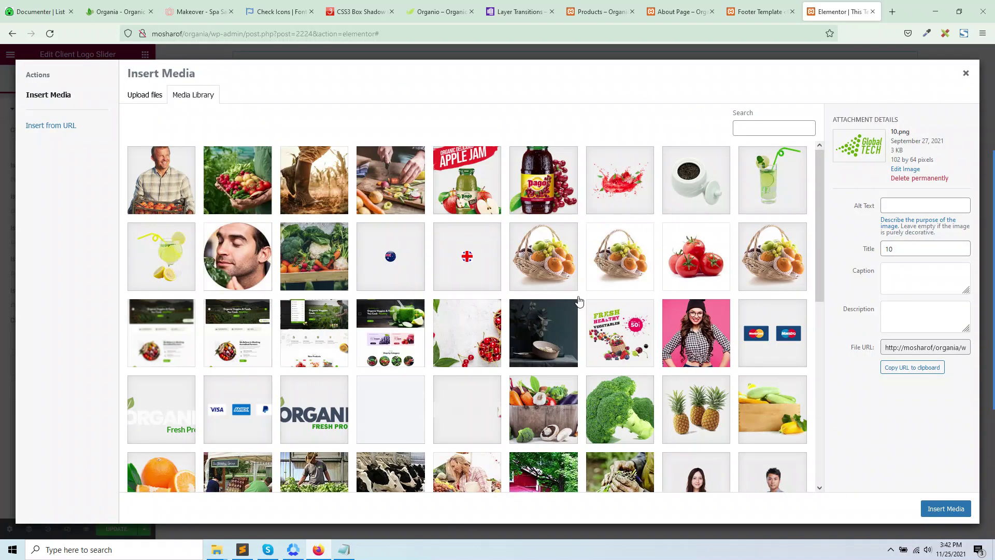
pyautogui.scroll(-8, 596, 353)
pyautogui.click(530, 410)
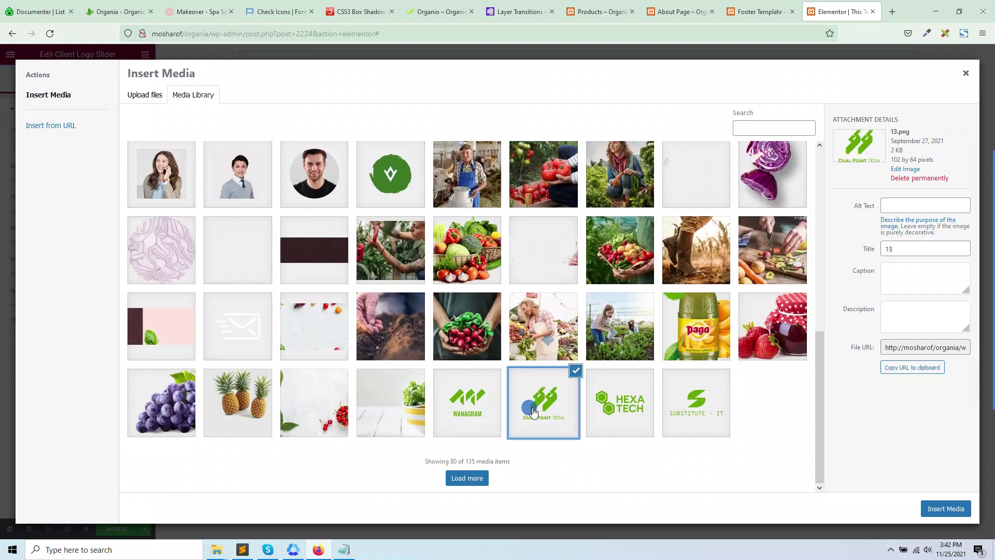
pyautogui.click(948, 508)
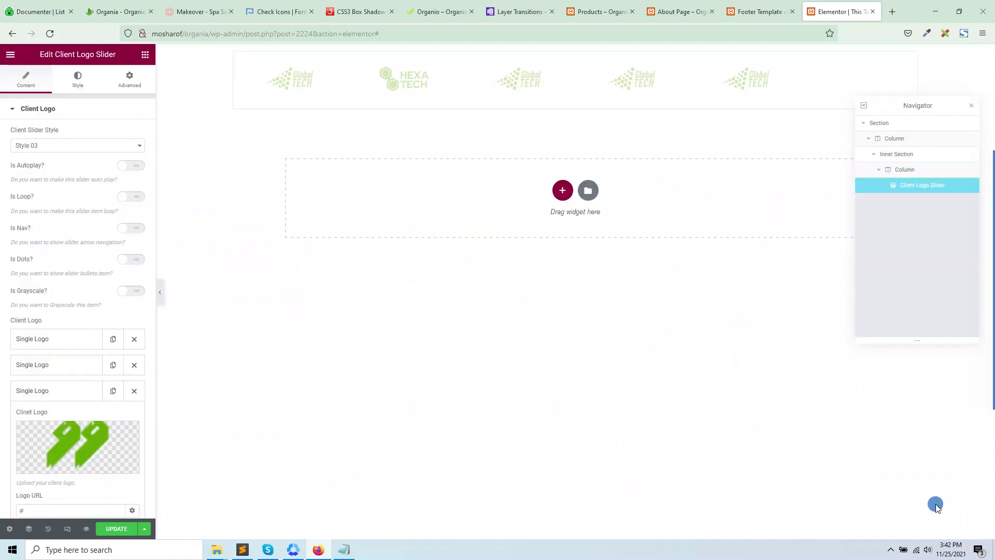
pyautogui.click(39, 390)
# Replace the fourth logo item's image with the Wanagram logo from the media library.
pyautogui.click(42, 418)
pyautogui.click(67, 466)
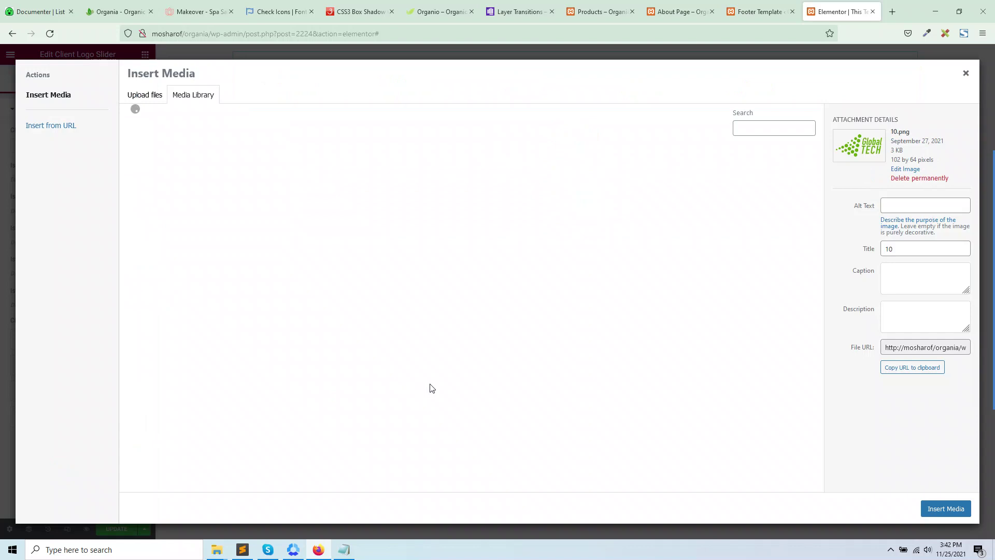
pyautogui.scroll(-5, 492, 394)
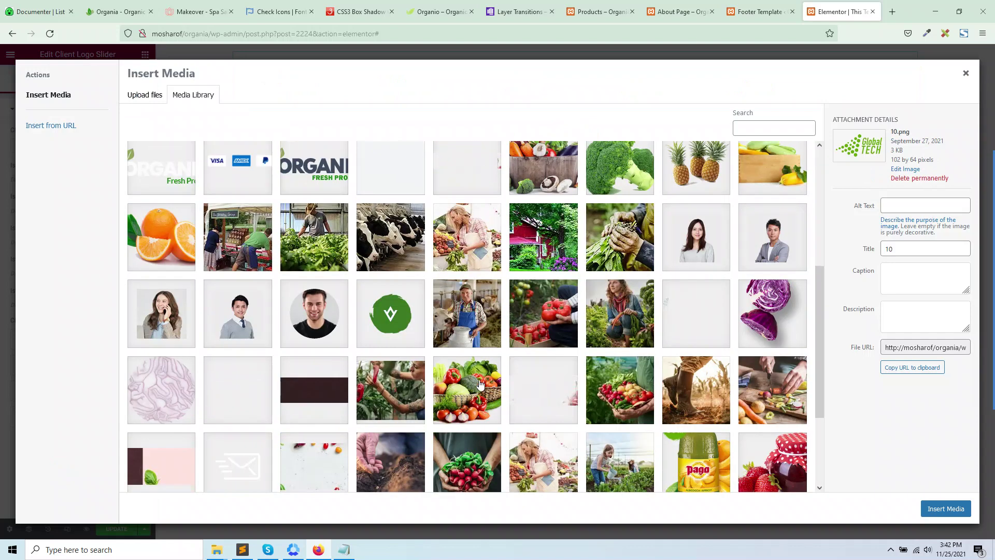
pyautogui.scroll(-3, 485, 384)
pyautogui.click(465, 398)
pyautogui.click(942, 510)
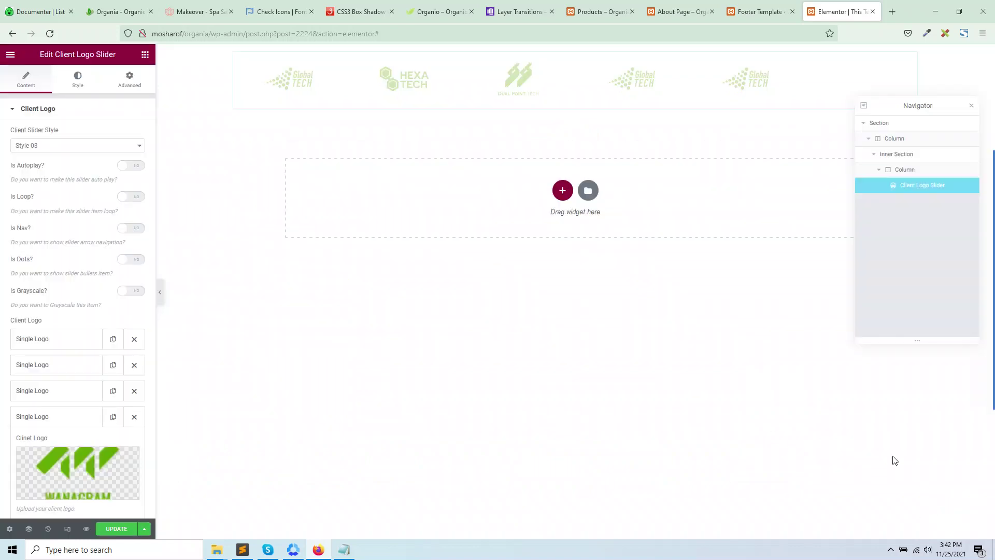
pyautogui.scroll(-3, 92, 440)
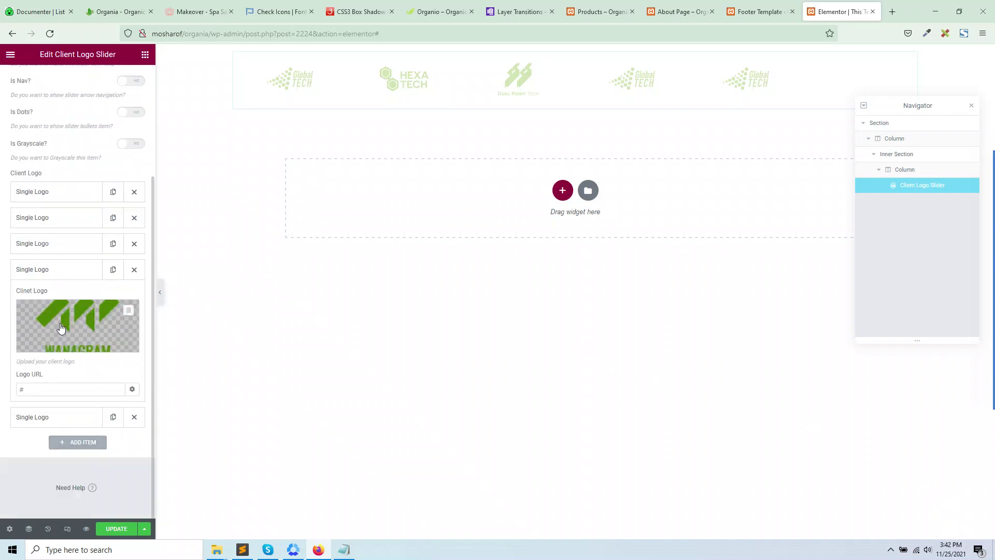
pyautogui.click(51, 269)
# Turn on the grayscale option for the client logo slider.
pyautogui.scroll(3, 128, 243)
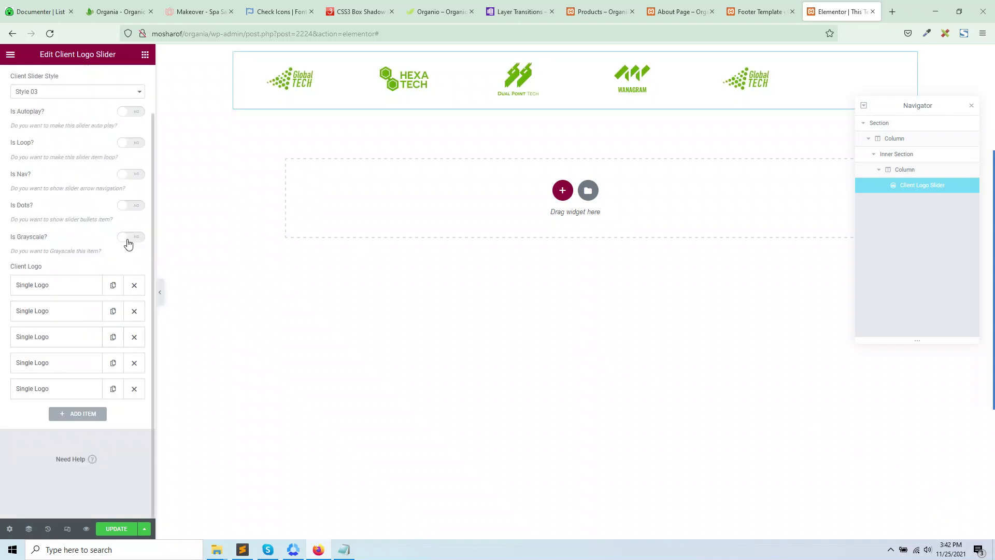
pyautogui.scroll(1, 129, 246)
pyautogui.click(130, 264)
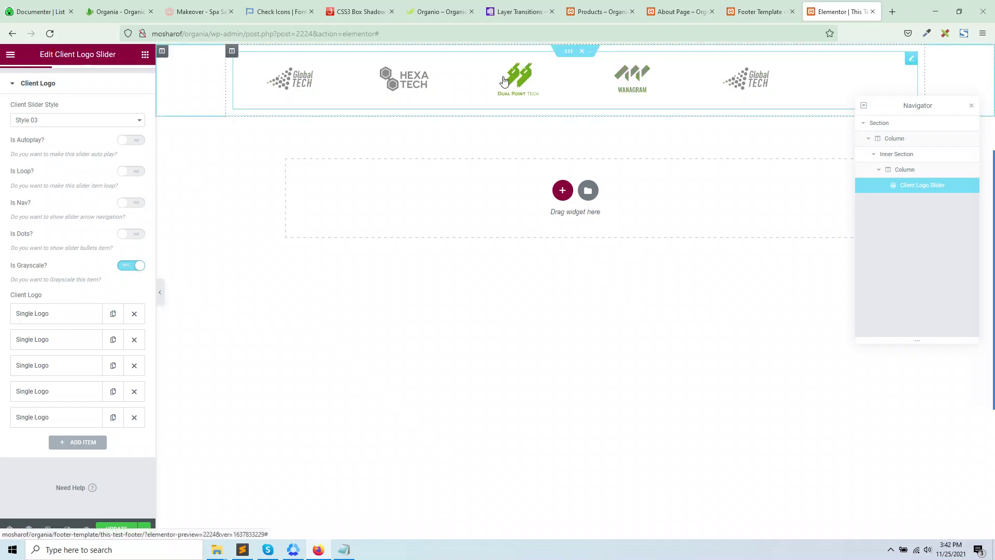
# Compare the logo row with the one in the HTML demo's footer, and update the footer template.
pyautogui.click(118, 11)
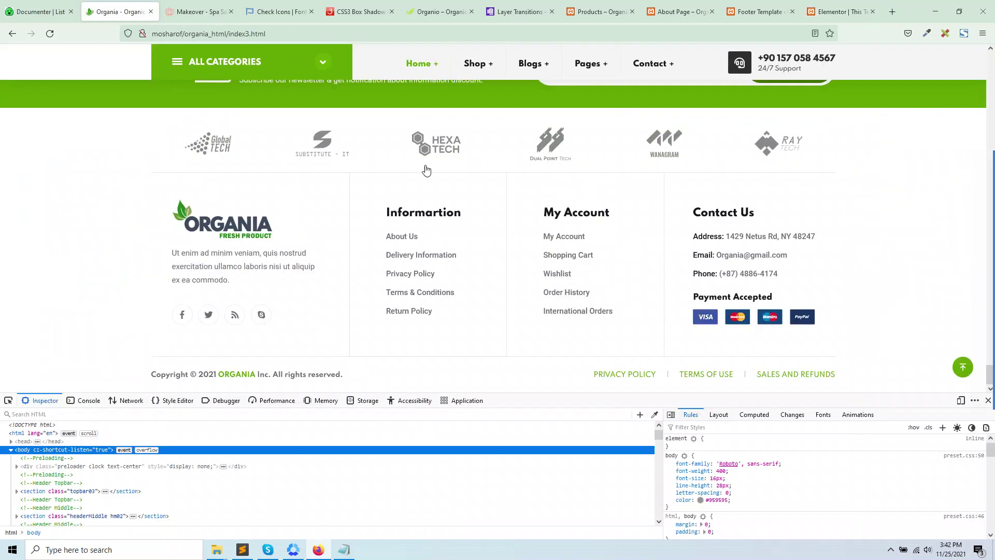
pyautogui.click(804, 6)
pyautogui.click(765, 4)
pyautogui.click(806, 7)
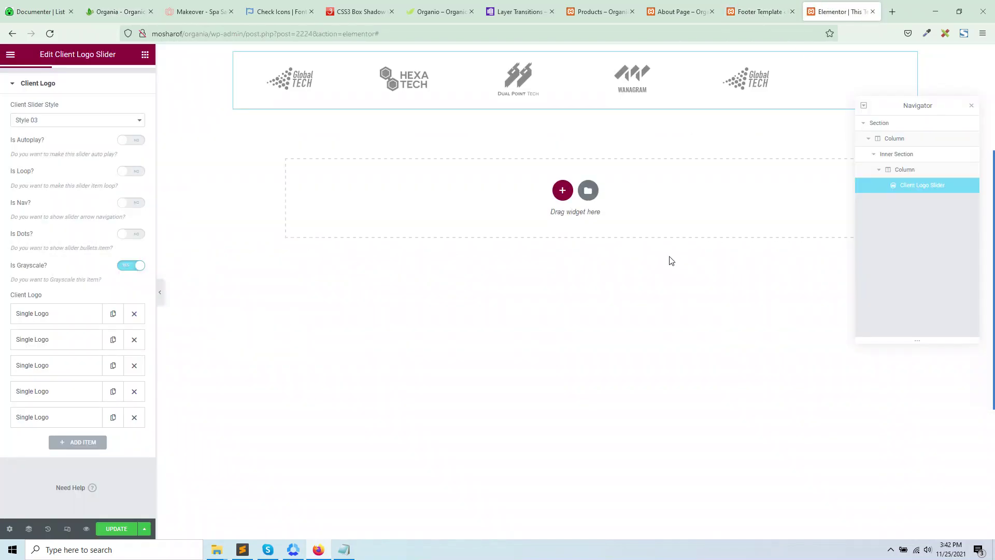
pyautogui.scroll(1, 68, 287)
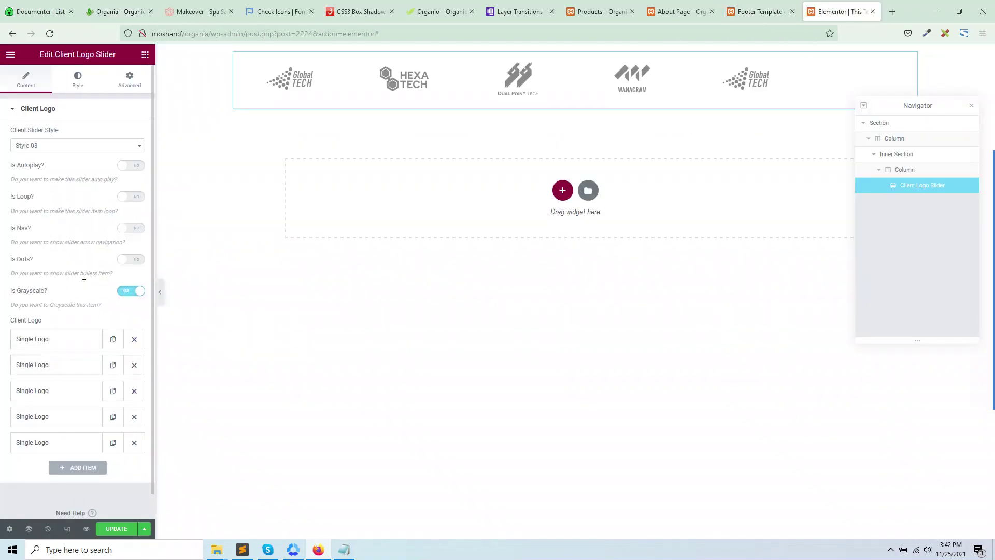
pyautogui.click(117, 528)
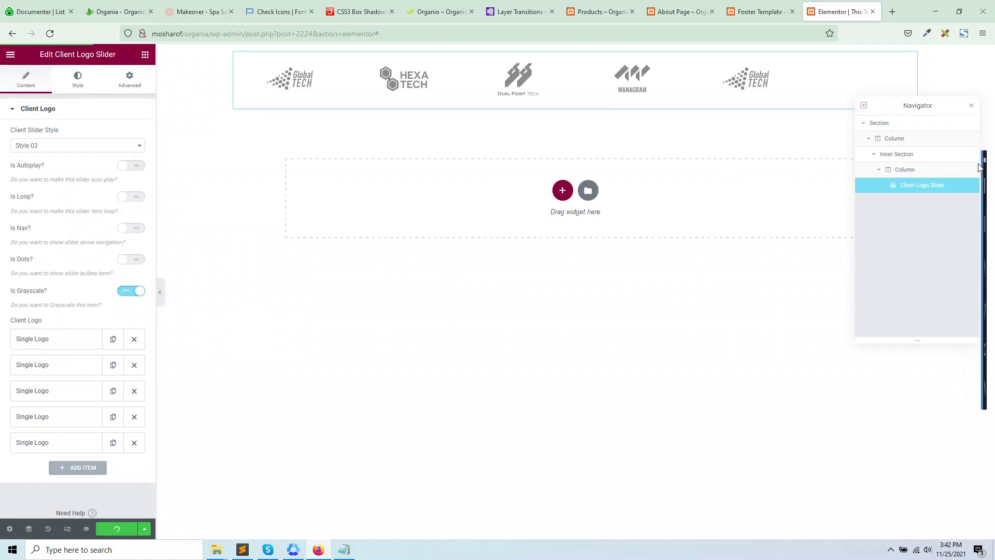
# Place a second Inner Section below the client logo section and consult the column layout of the HTML demo's footer.
pyautogui.click(145, 54)
pyautogui.moveTo(40, 154); pyautogui.dragTo(576, 110)
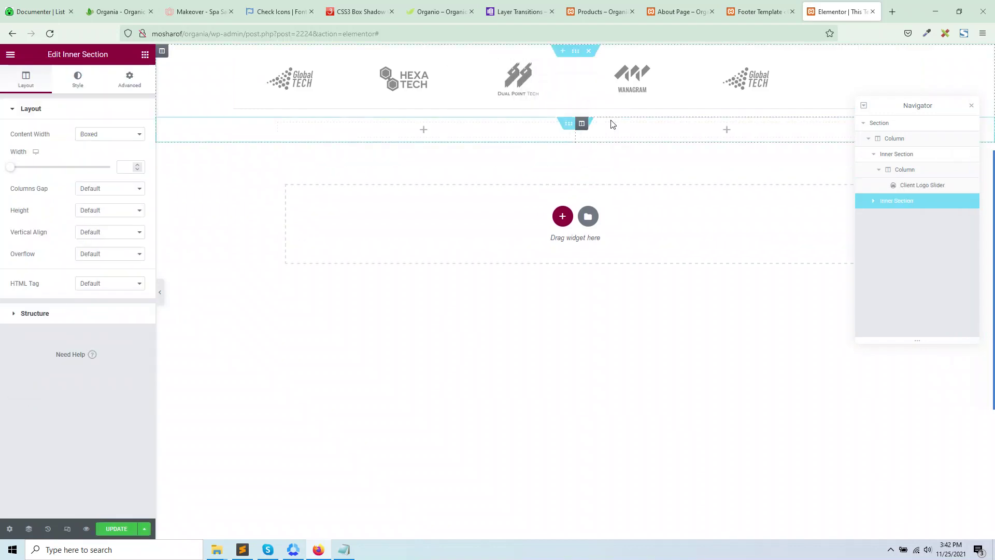
pyautogui.click(102, 5)
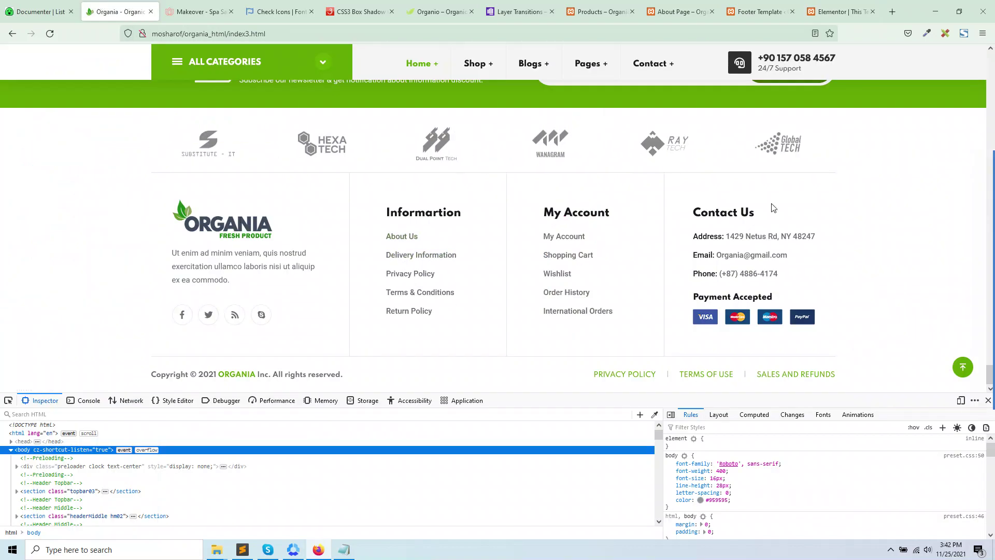
pyautogui.click(757, 11)
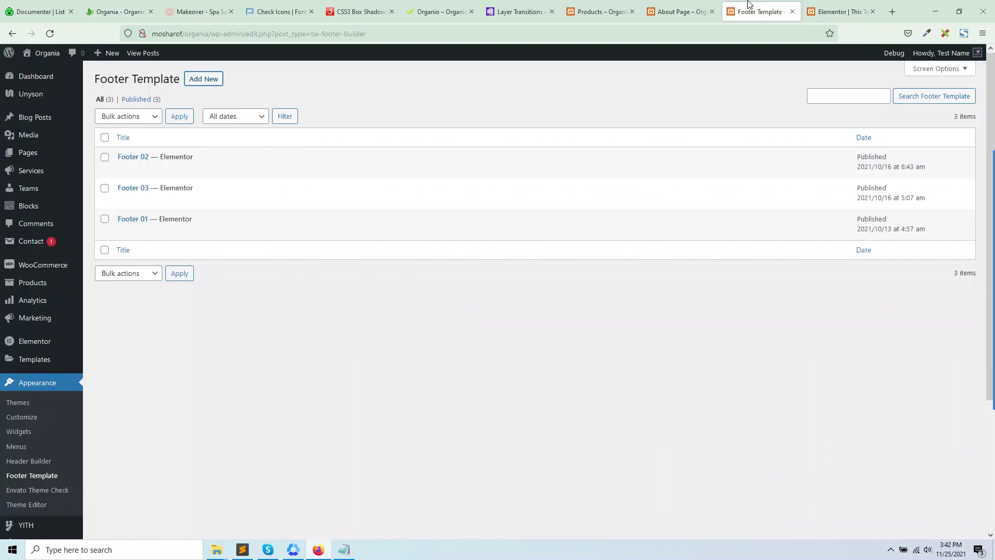
# Set the second Inner Section's boxed content width to 1350 and its columns gap to Extended.
pyautogui.click(839, 11)
pyautogui.click(120, 167)
pyautogui.write('1350')
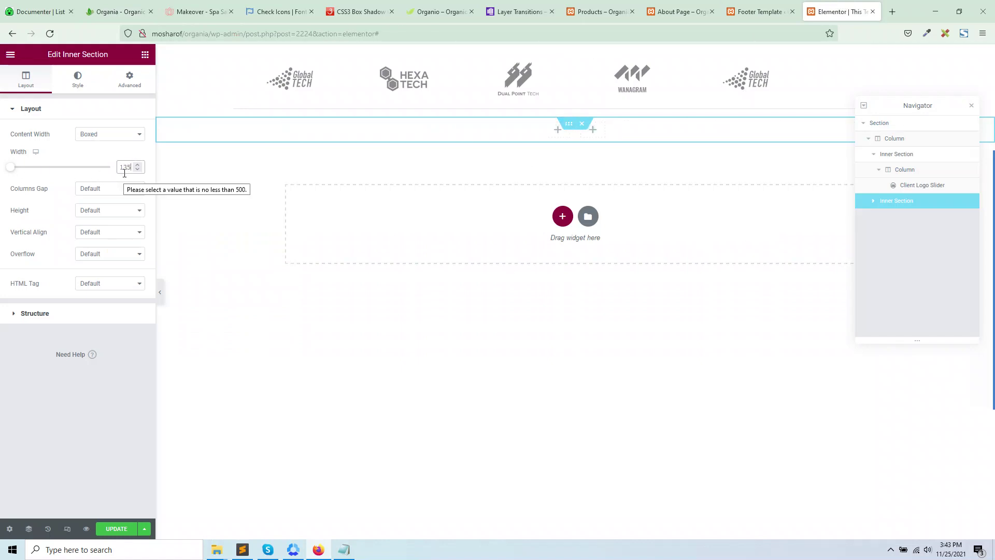
pyautogui.click(103, 188)
pyautogui.click(101, 238)
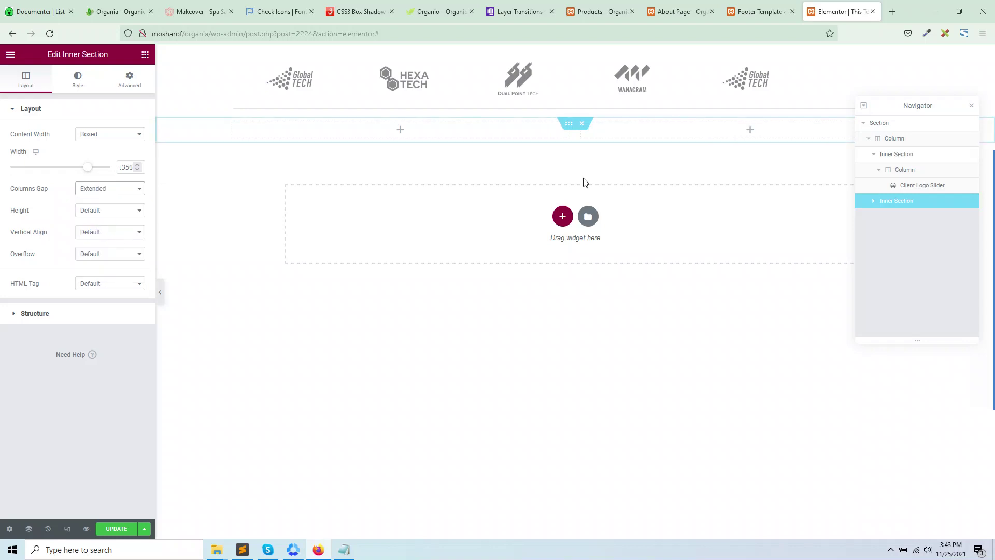
# Copy the description paragraph beneath the logo in the HTML demo's footer.
pyautogui.click(400, 130)
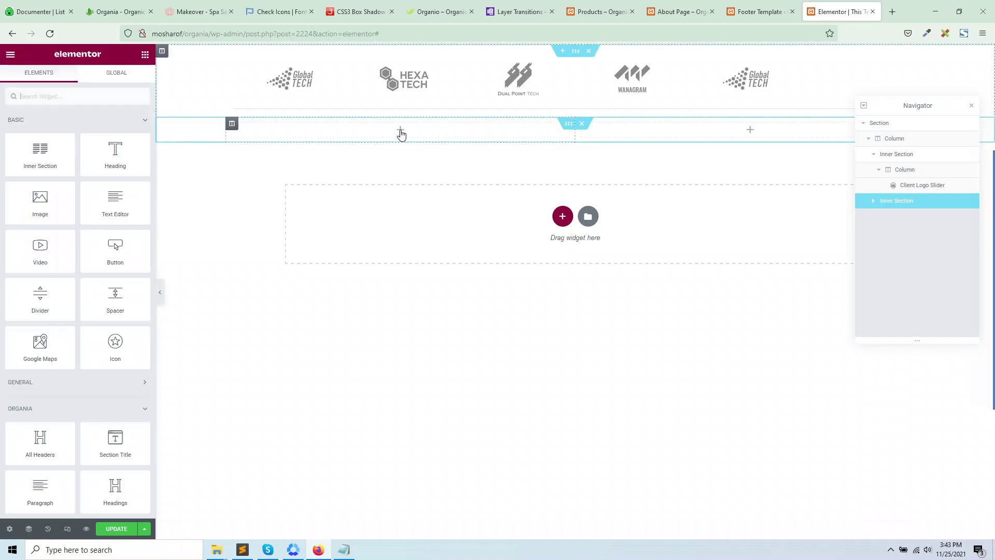
pyautogui.hotkey('ctrl', 'Tab')
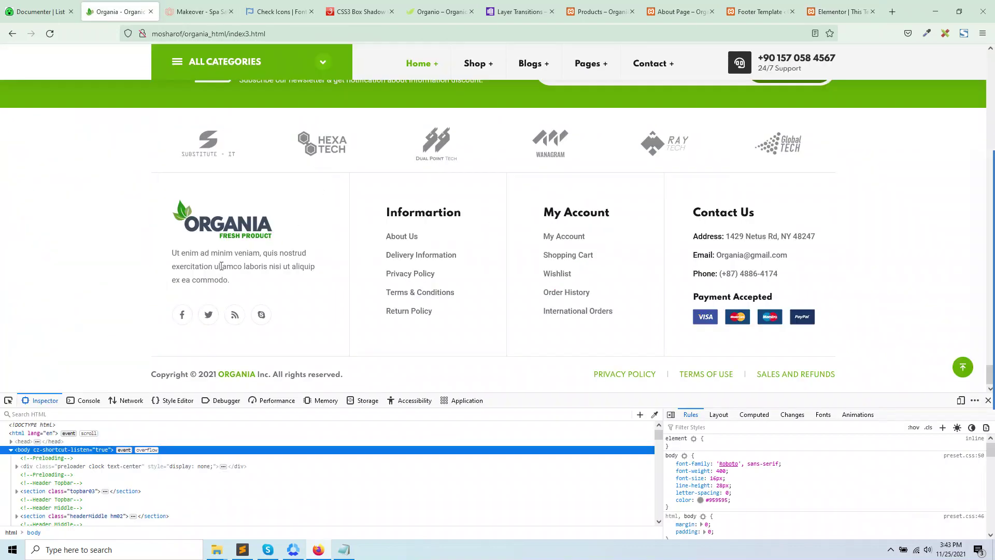
pyautogui.moveTo(234, 284); pyautogui.dragTo(169, 251)
pyautogui.hotkey('ctrl', 'c')
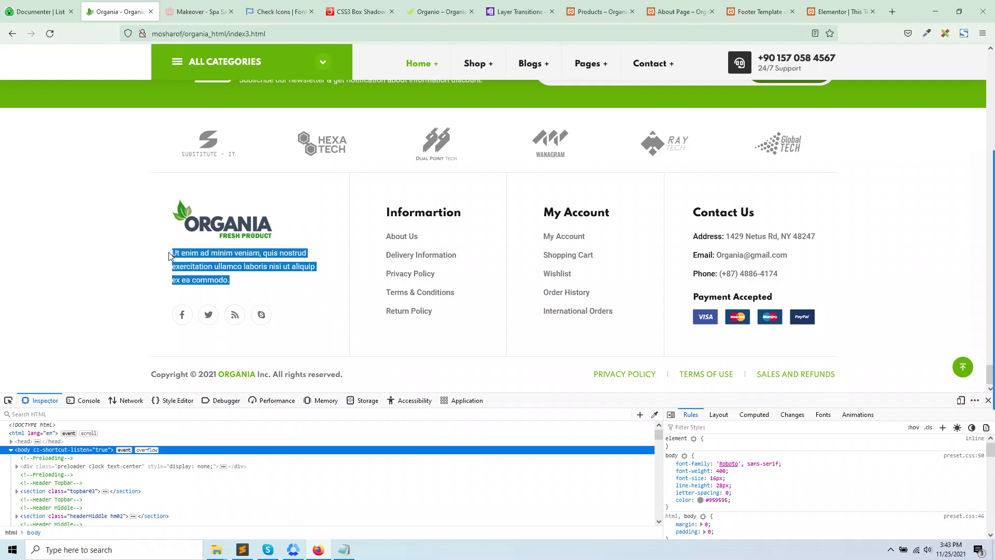
# Place the Organia footer About Us widget in the first column of the new Inner Section.
pyautogui.click(759, 11)
pyautogui.click(848, 7)
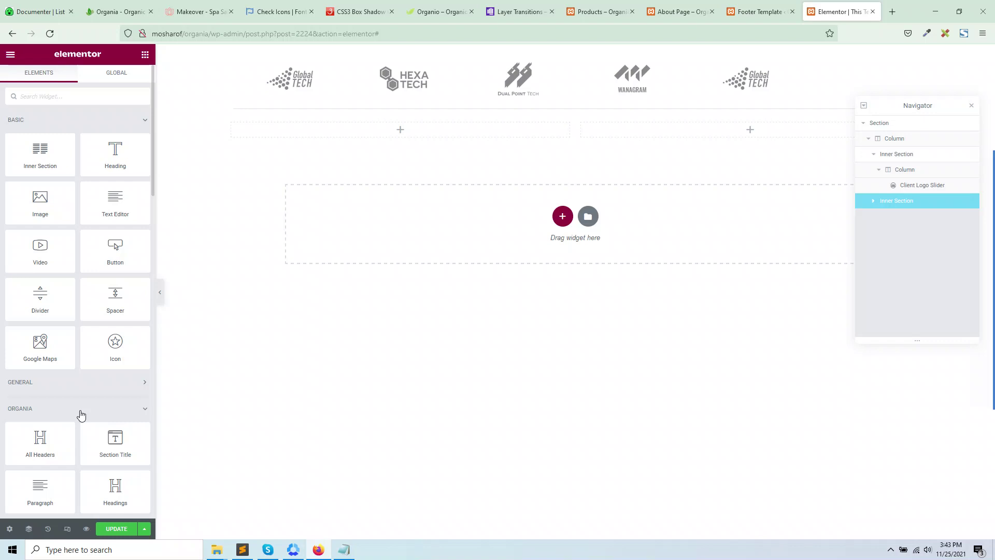
pyautogui.scroll(-15, 69, 408)
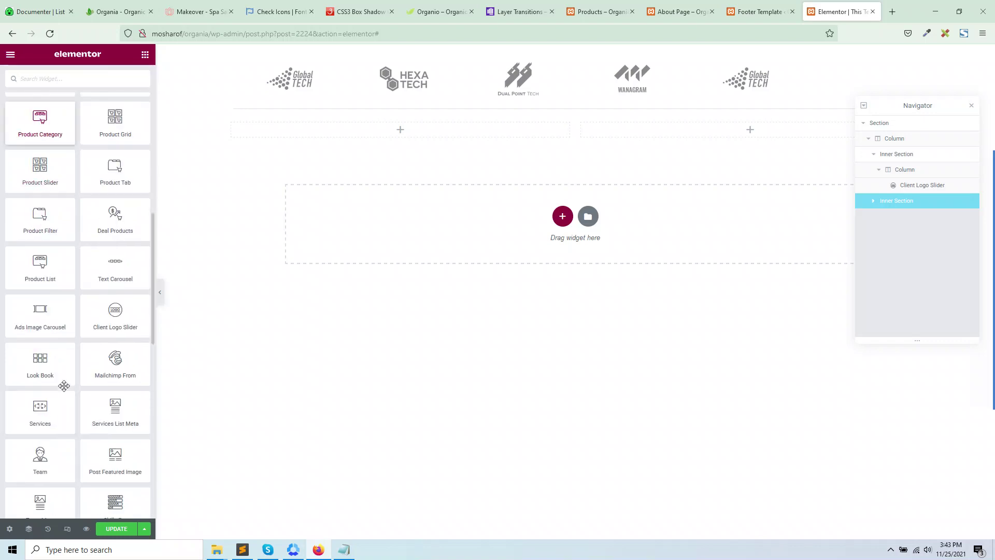
pyautogui.scroll(-4, 61, 380)
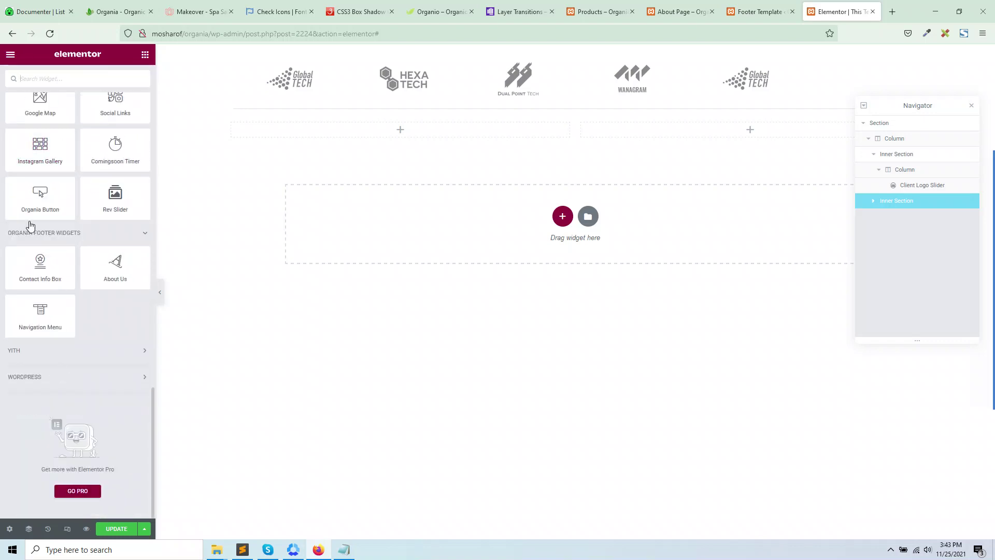
pyautogui.moveTo(115, 265); pyautogui.dragTo(384, 131)
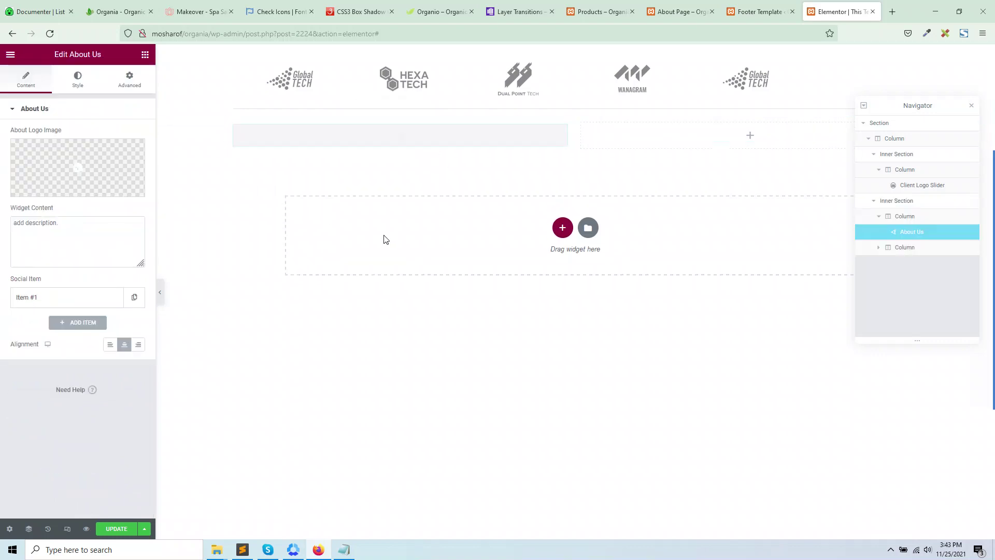
# Fill the About Us widget with the dark Organia logo from the media library and the copied description, aligned left.
pyautogui.click(65, 163)
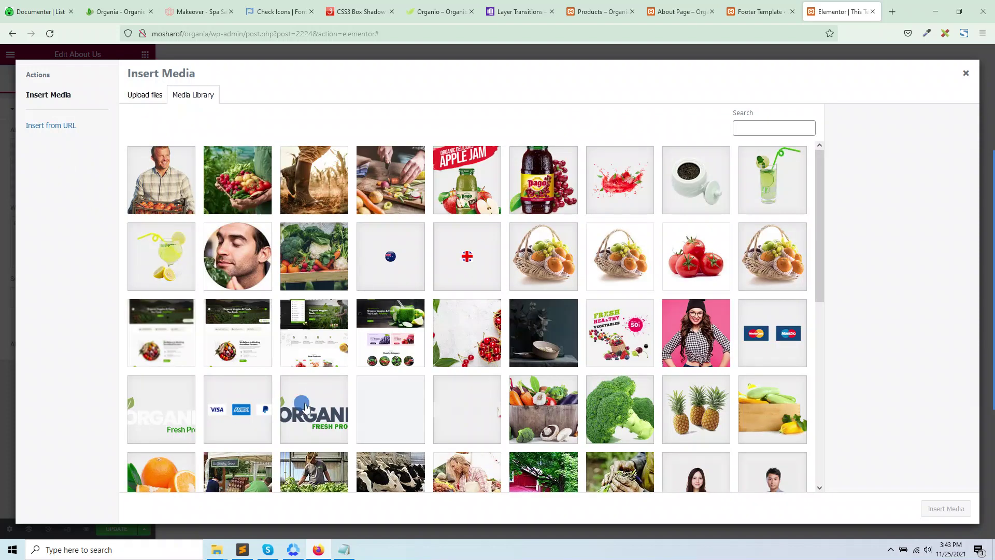
pyautogui.click(303, 407)
pyautogui.click(945, 508)
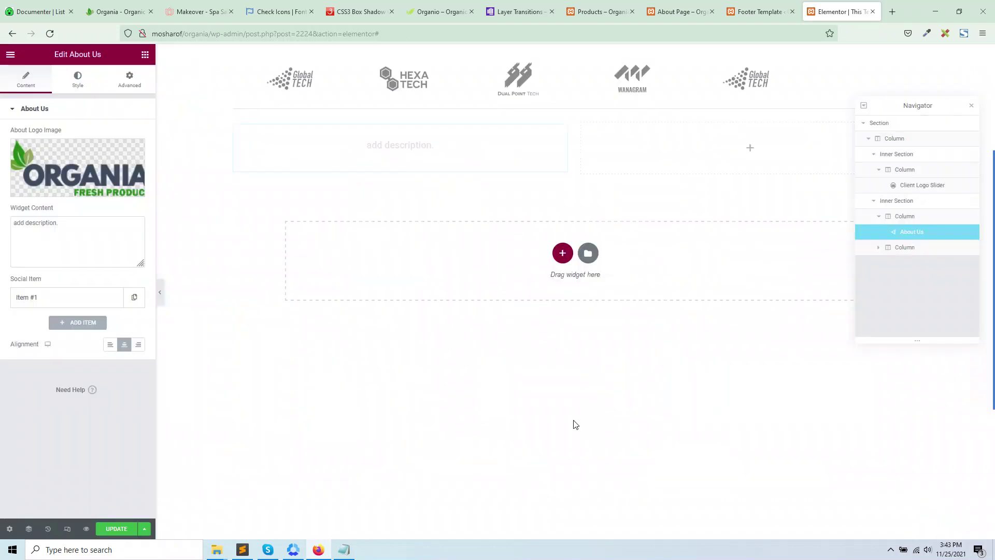
pyautogui.click(109, 344)
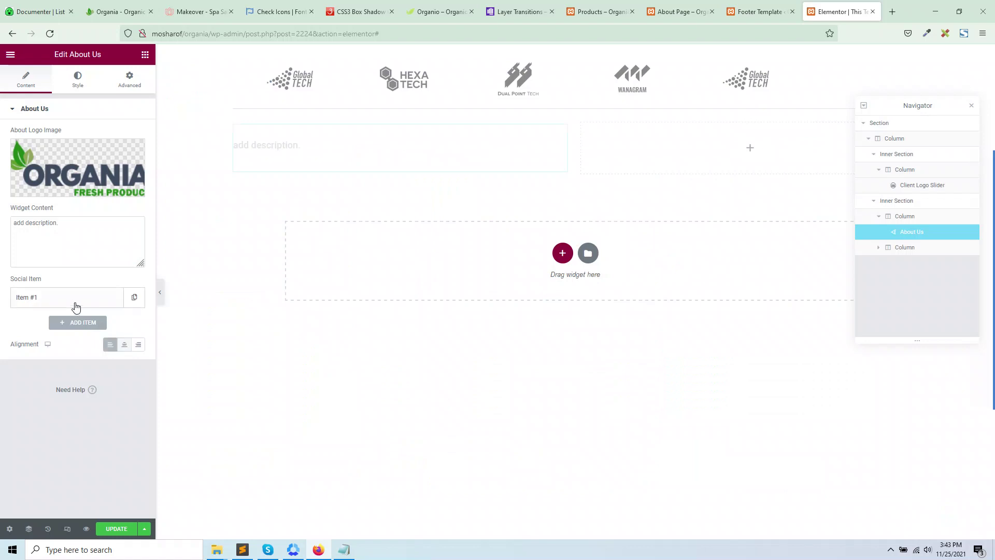
pyautogui.click(82, 218)
pyautogui.hotkey('ctrl', 'v')
# Configure the About Us widget's first social item with the twi-twitter icon and the URL "#".
pyautogui.click(70, 296)
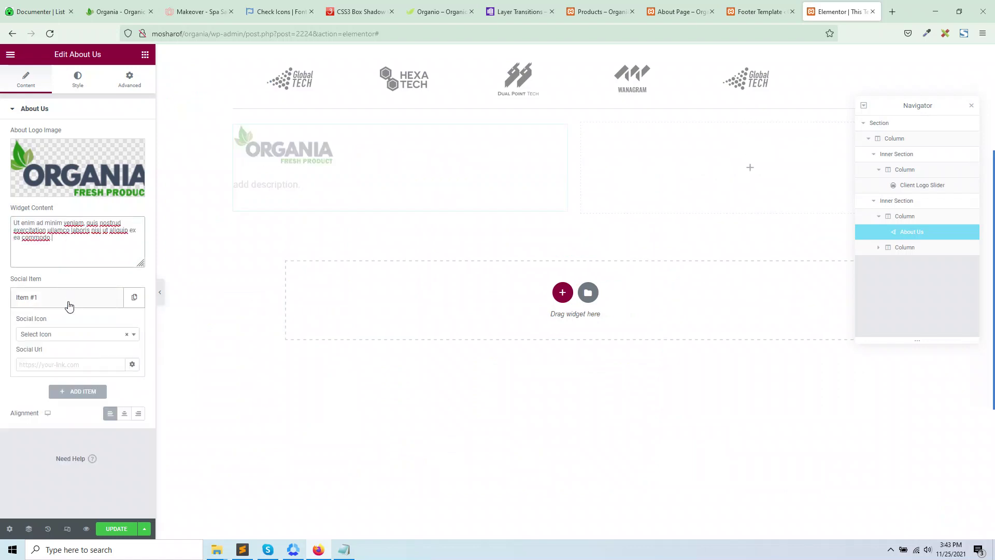
pyautogui.click(65, 335)
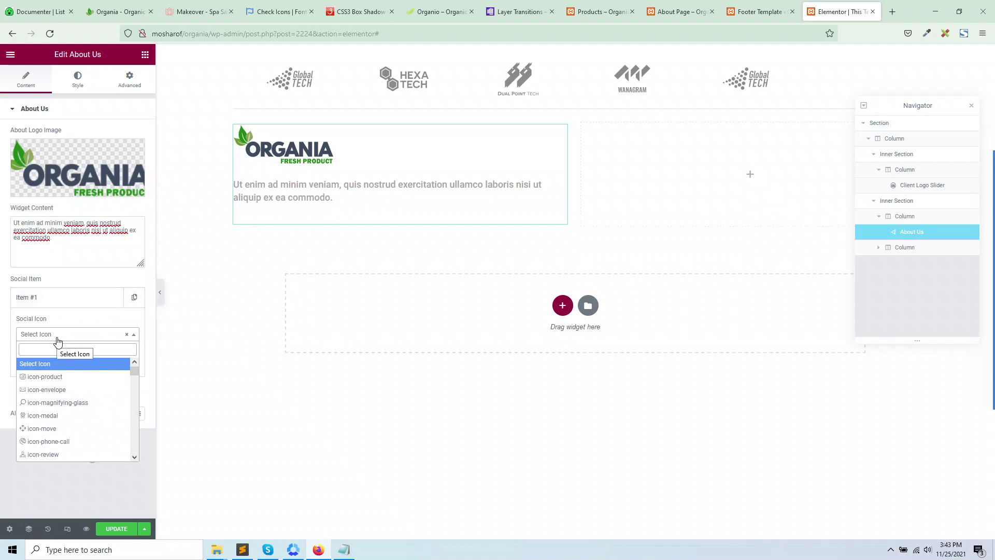
pyautogui.write('twitt')
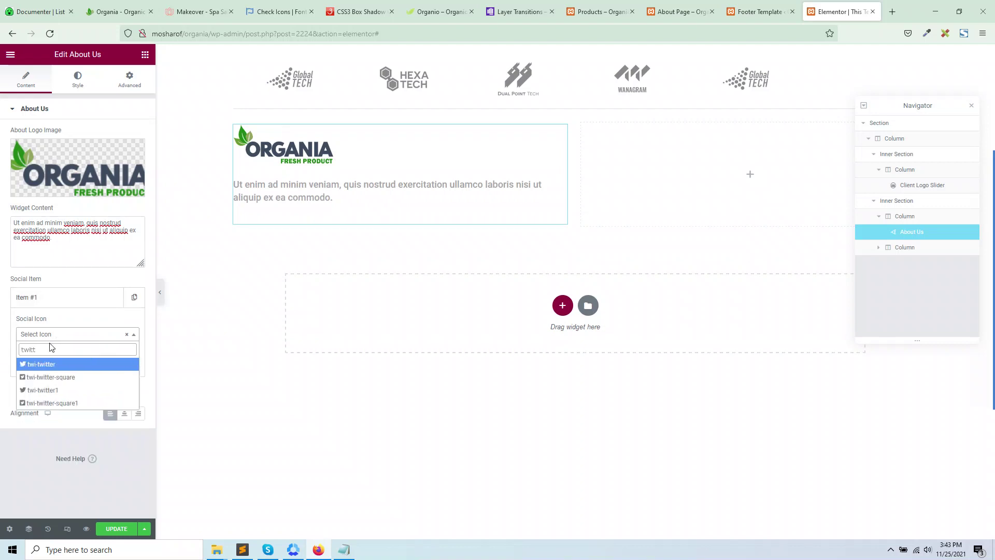
pyautogui.click(48, 366)
pyautogui.click(59, 363)
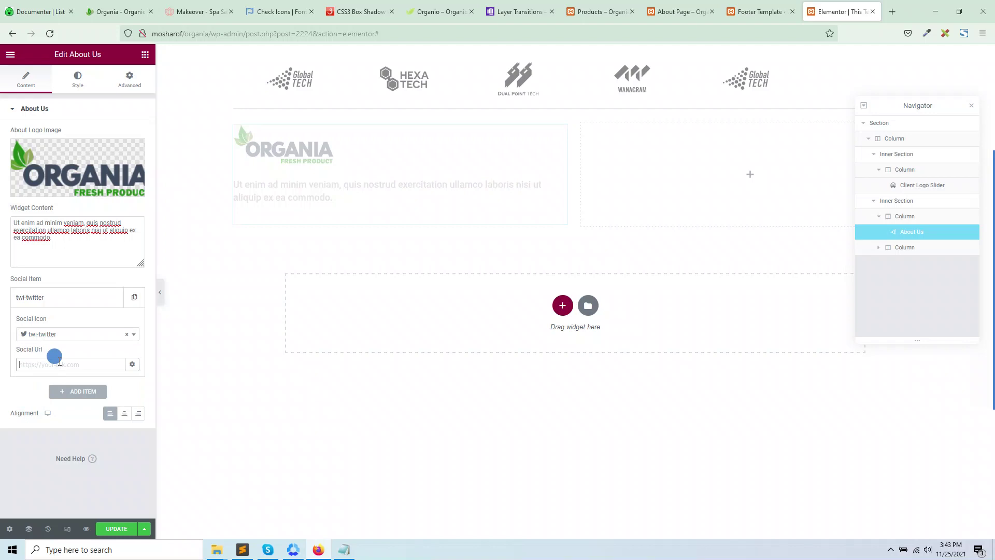
pyautogui.click(51, 297)
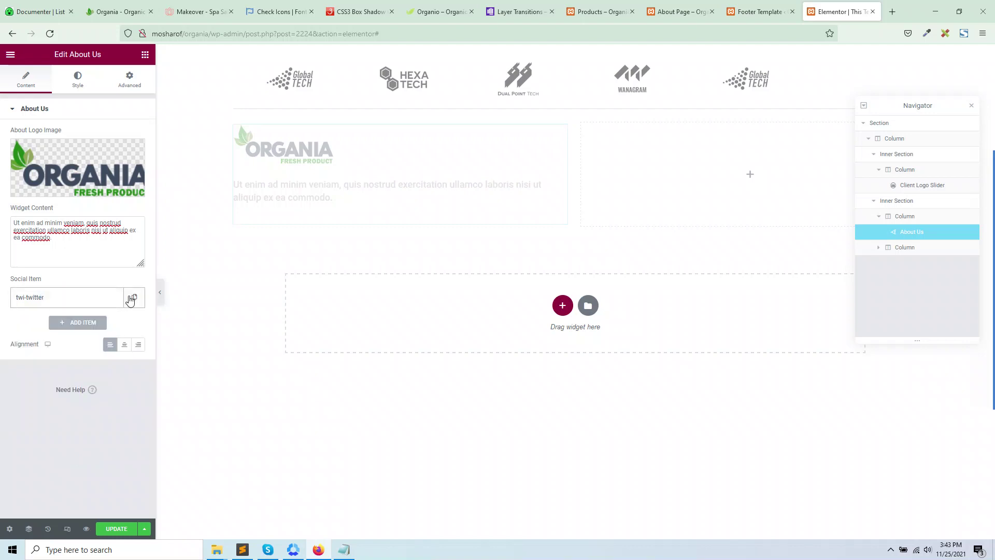
# Duplicate the Twitter social item and change the copy's icon to twi-instagram.
pyautogui.click(113, 297)
pyautogui.click(61, 326)
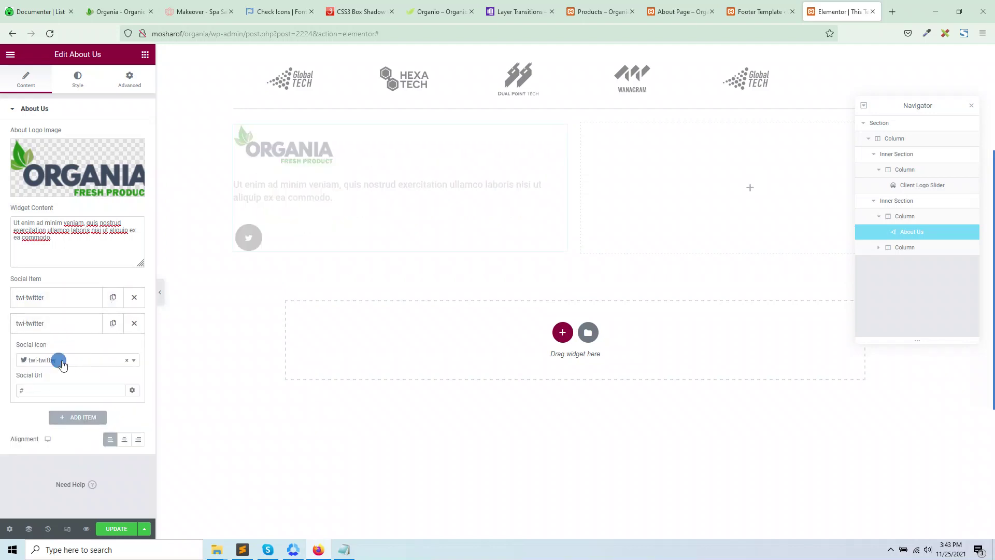
pyautogui.click(60, 361)
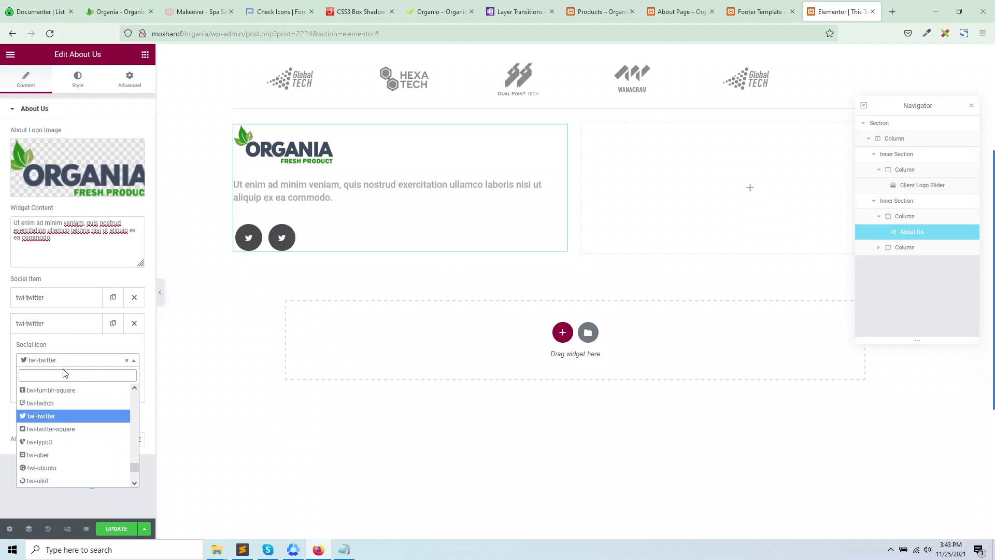
pyautogui.write('insta')
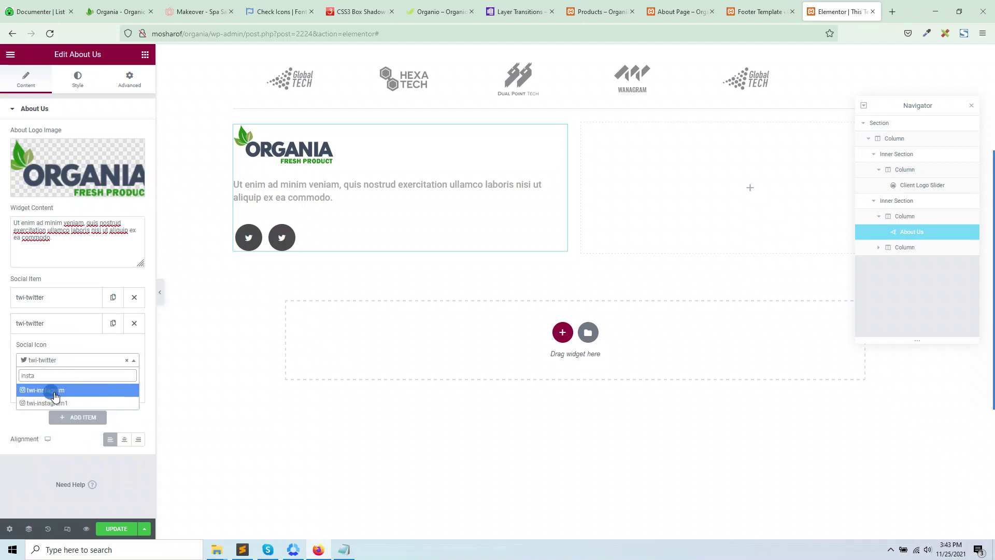
pyautogui.click(57, 389)
pyautogui.click(59, 321)
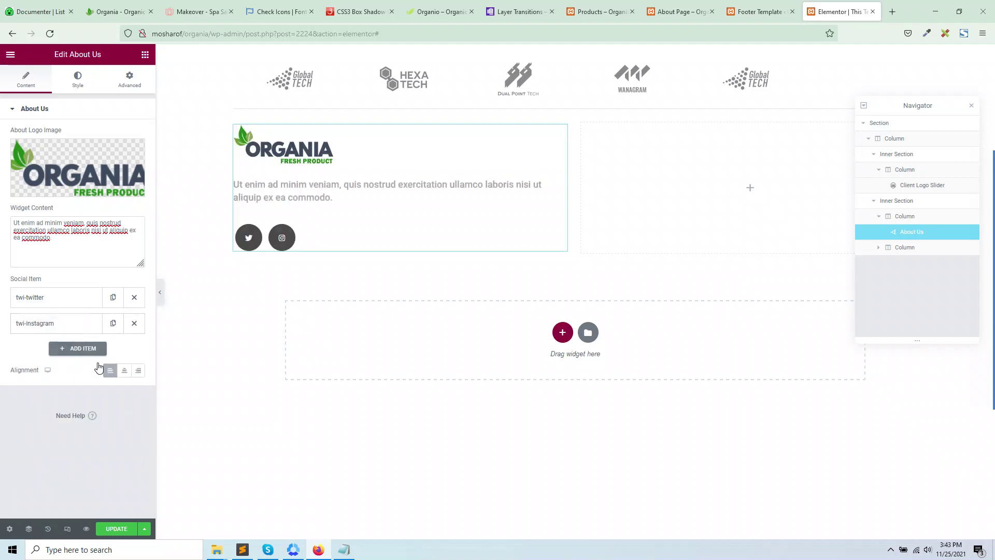
# Add a third social item with the twi-dribbble icon to the About Us widget.
pyautogui.click(73, 348)
pyautogui.click(63, 386)
pyautogui.write('dri')
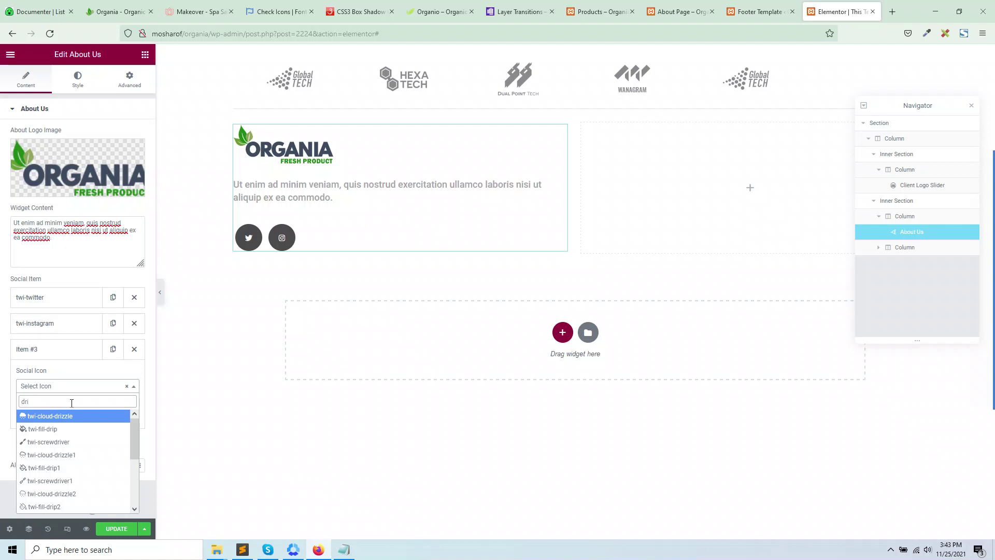
pyautogui.write('b')
pyautogui.press('Return')
pyautogui.click(62, 413)
pyautogui.click(54, 348)
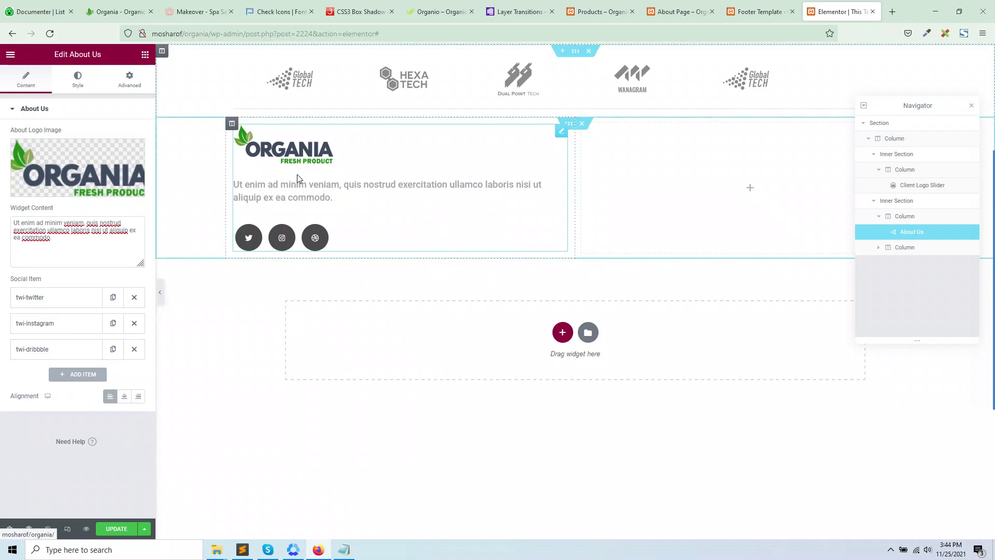
# Duplicate the About Us column twice to make a four-column row, and close the Navigator.
pyautogui.rightClick(232, 124)
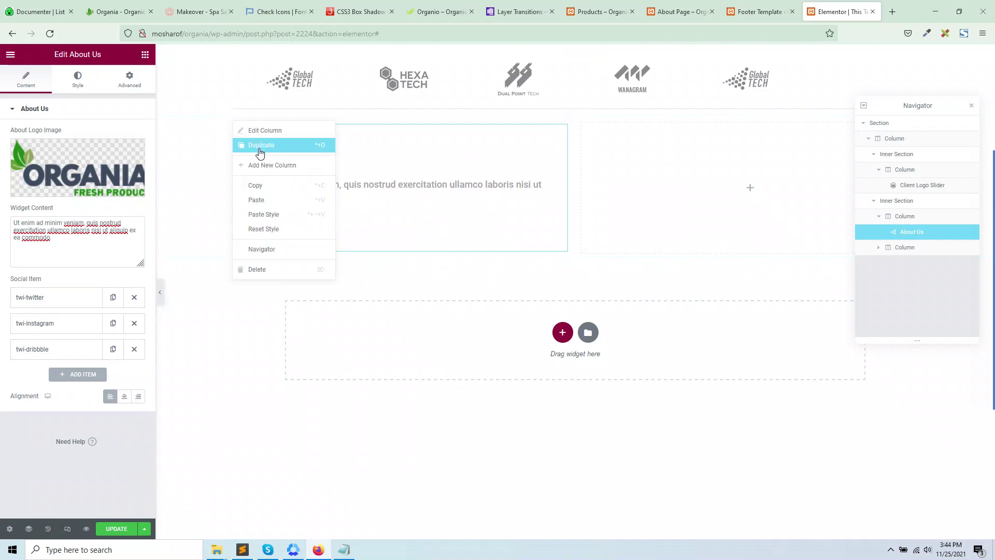
pyautogui.click(259, 145)
pyautogui.rightClick(232, 124)
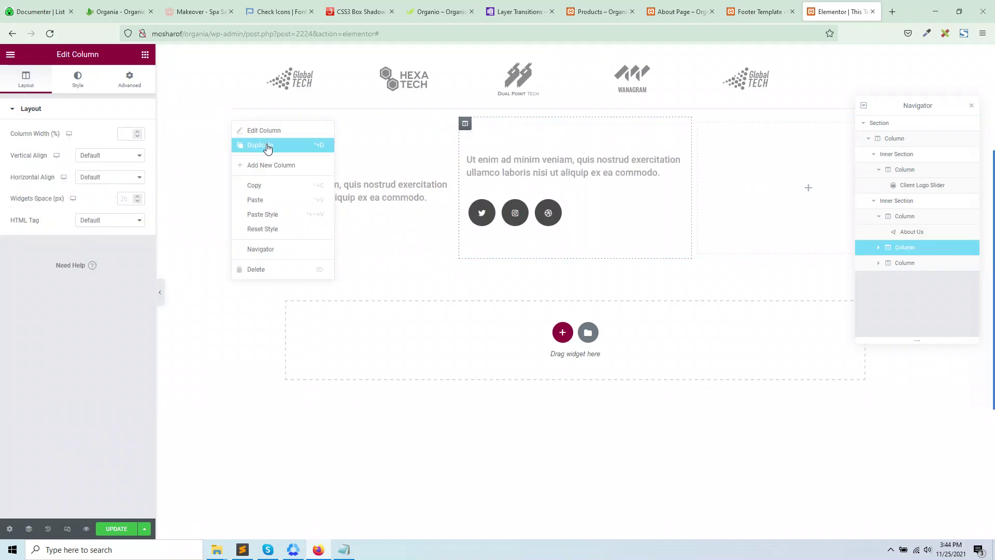
pyautogui.click(266, 145)
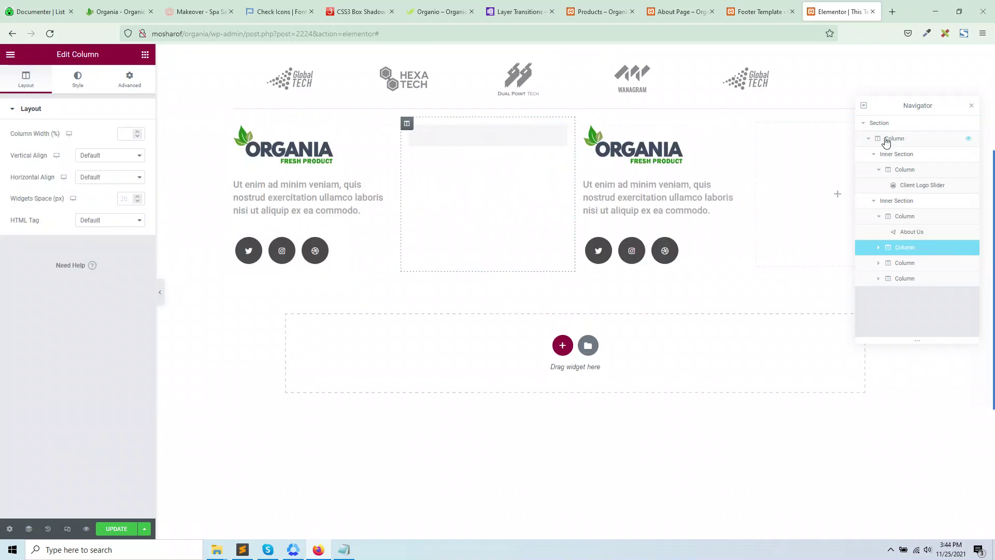
pyautogui.click(971, 105)
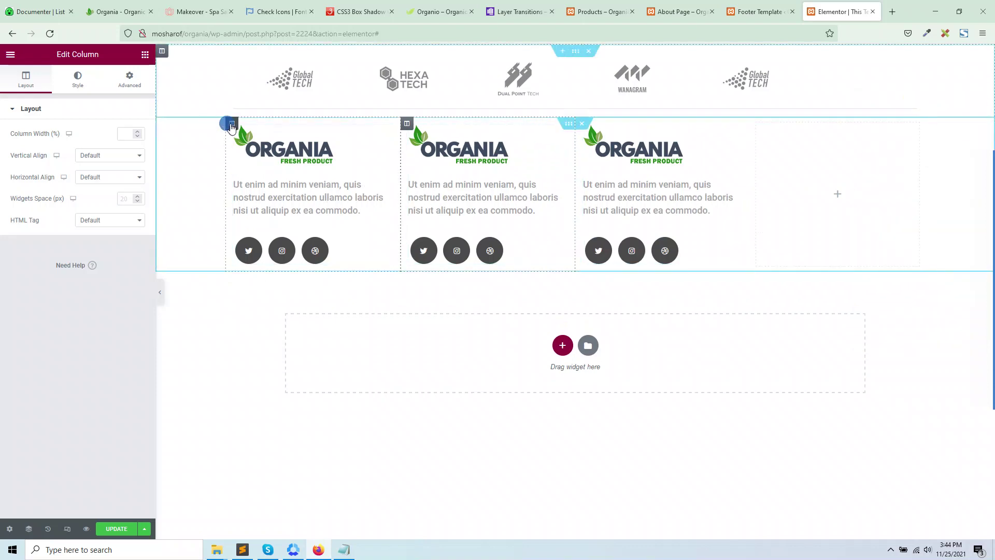
# Inspect the first footer column of the HTML demo and copy its max-width value from the CSS rules.
pyautogui.click(145, 5)
pyautogui.rightClick(196, 188)
pyautogui.click(218, 316)
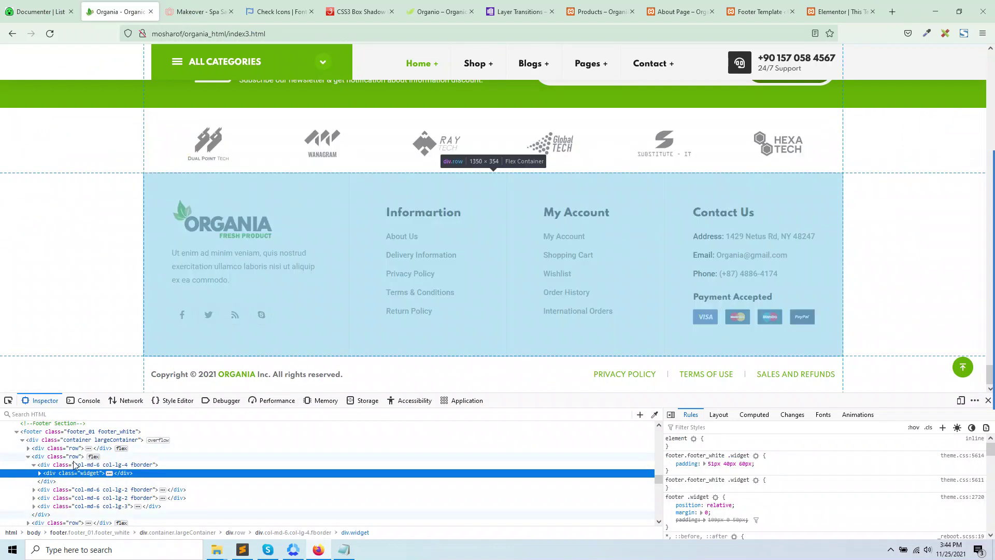
pyautogui.click(78, 464)
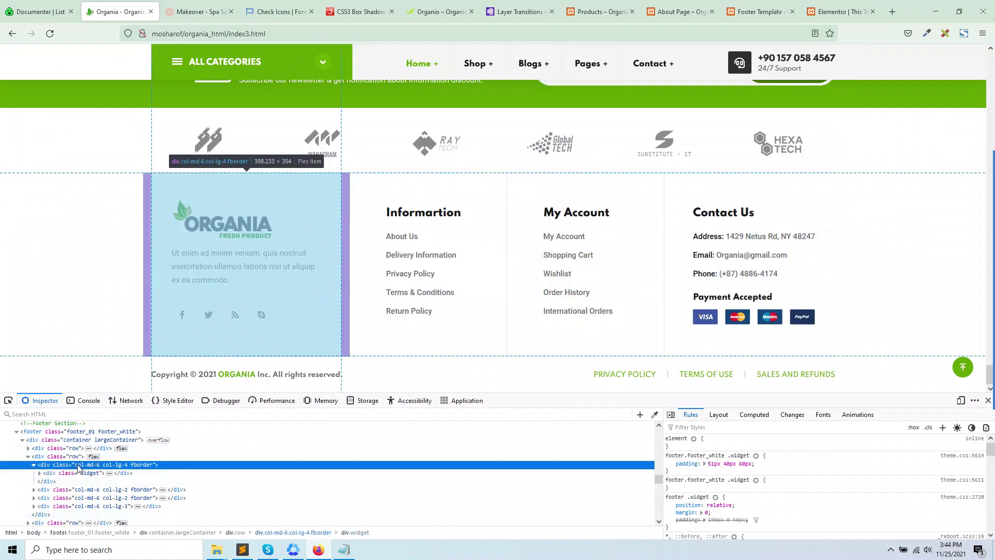
pyautogui.click(718, 478)
pyautogui.hotkey('ctrl', 'c')
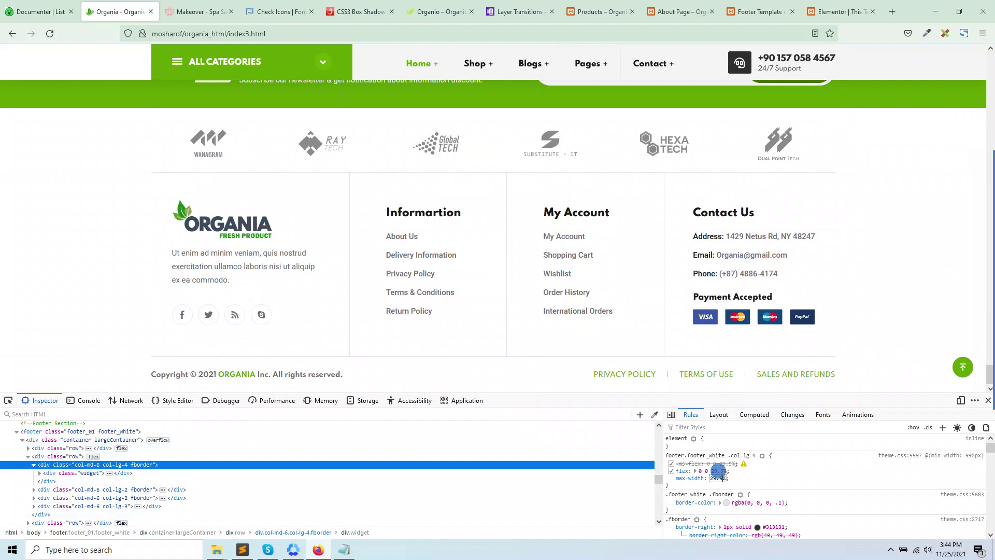
pyautogui.moveTo(721, 477); pyautogui.dragTo(711, 477)
# Set the width of the first About Us column in the footer template to 29.5%.
pyautogui.click(839, 11)
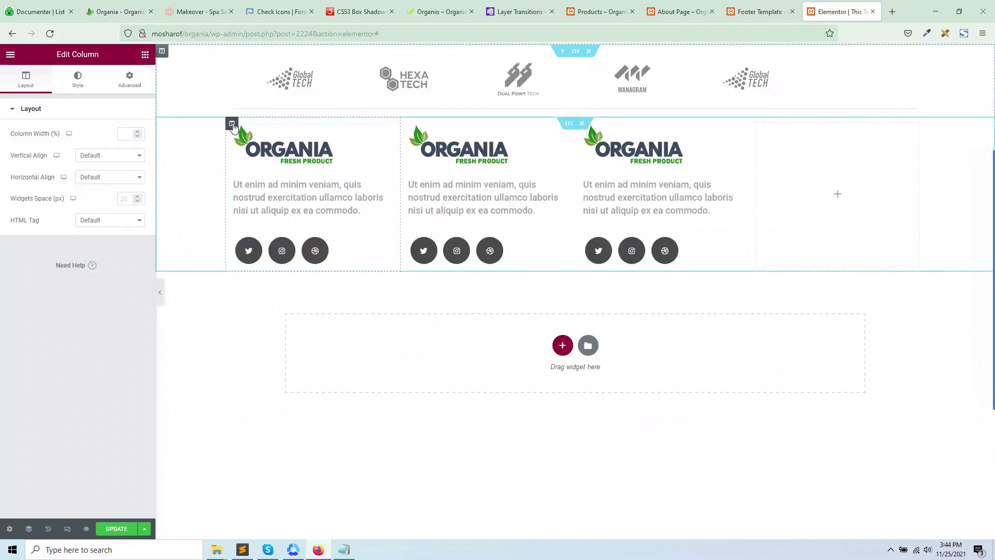
pyautogui.click(129, 133)
pyautogui.hotkey('ctrl', 'v')
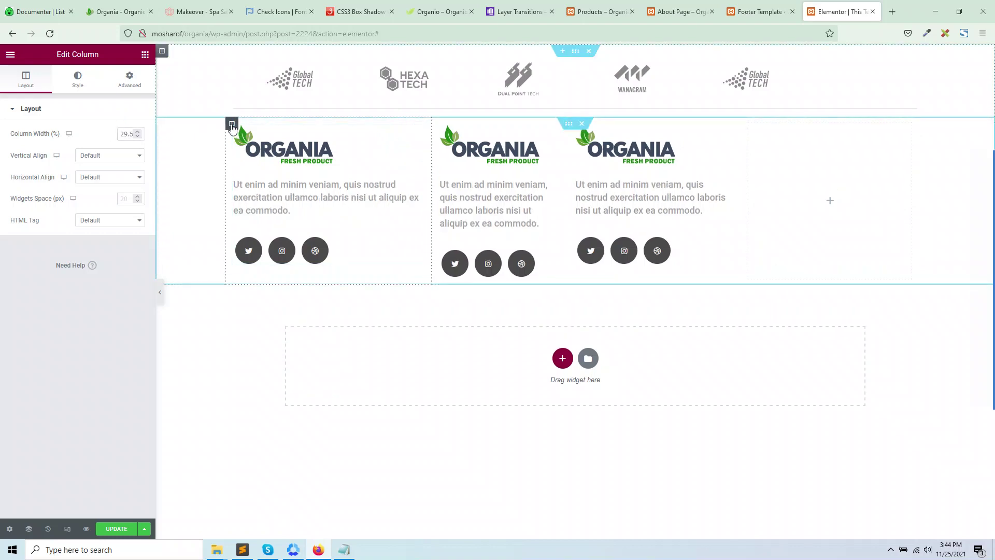
# Give the first footer column a solid border with a width of 1 on its right side and 0 elsewhere.
pyautogui.click(78, 79)
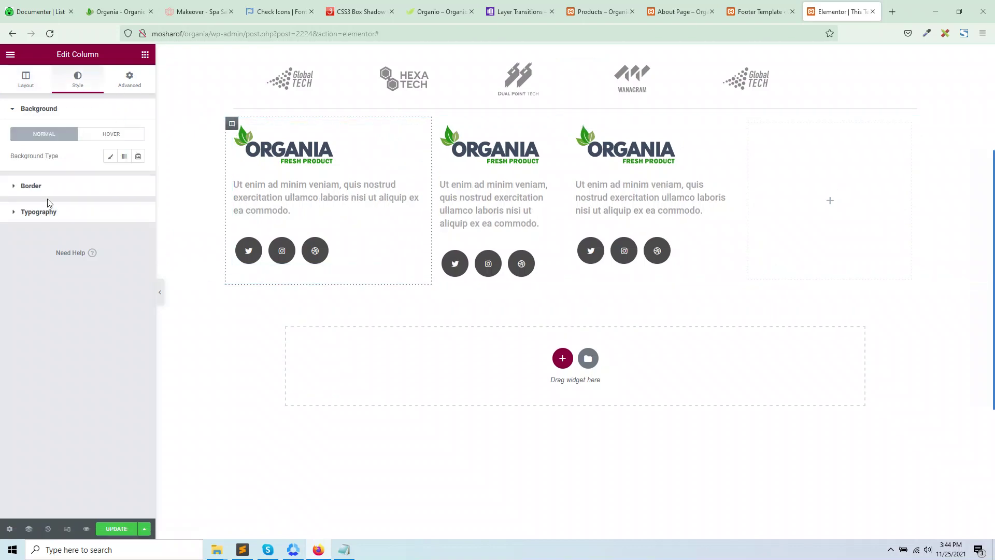
pyautogui.click(63, 186)
pyautogui.click(115, 182)
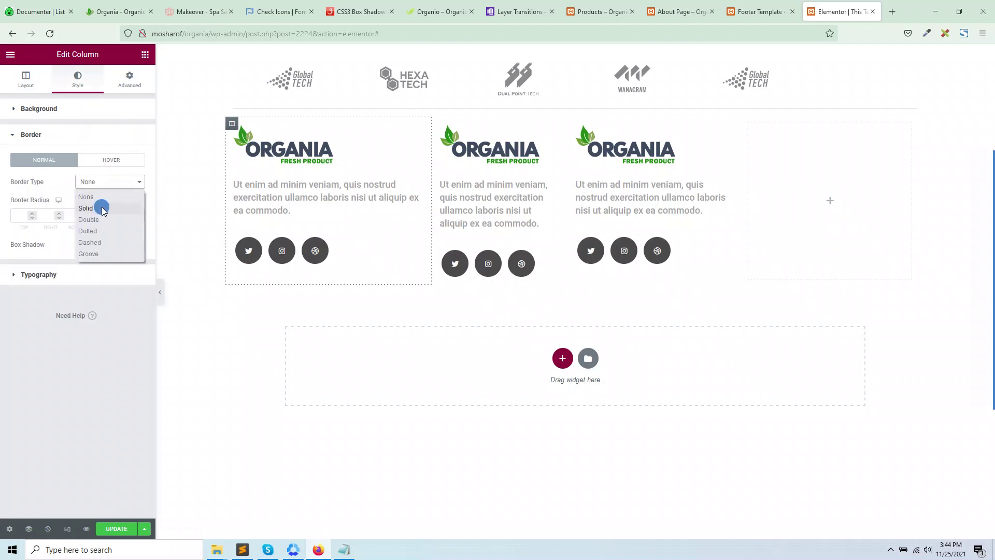
pyautogui.click(86, 208)
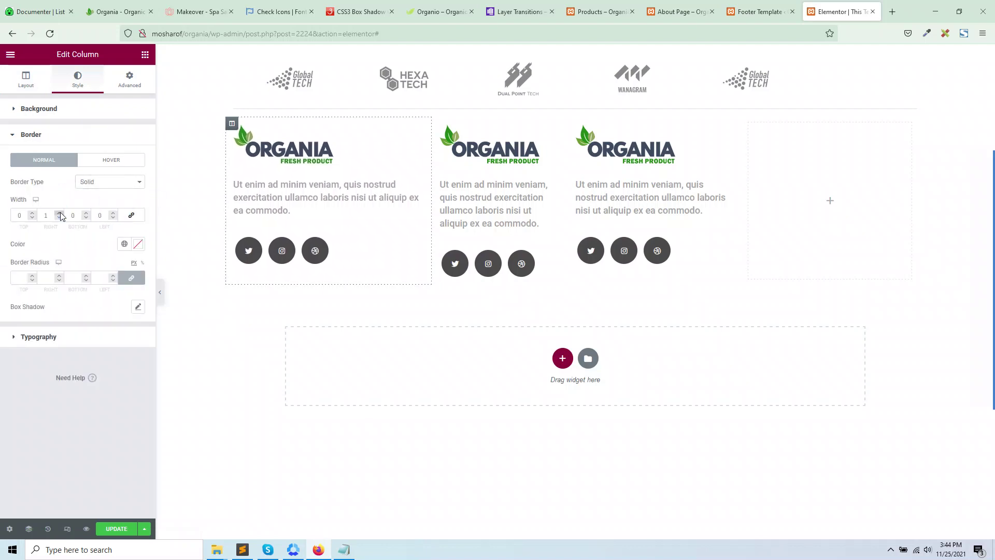
# Copy the border color rgba(0, 0, 0, .1) from the HTML demo to the first column, and open its About Us widget's advanced settings.
pyautogui.click(120, 12)
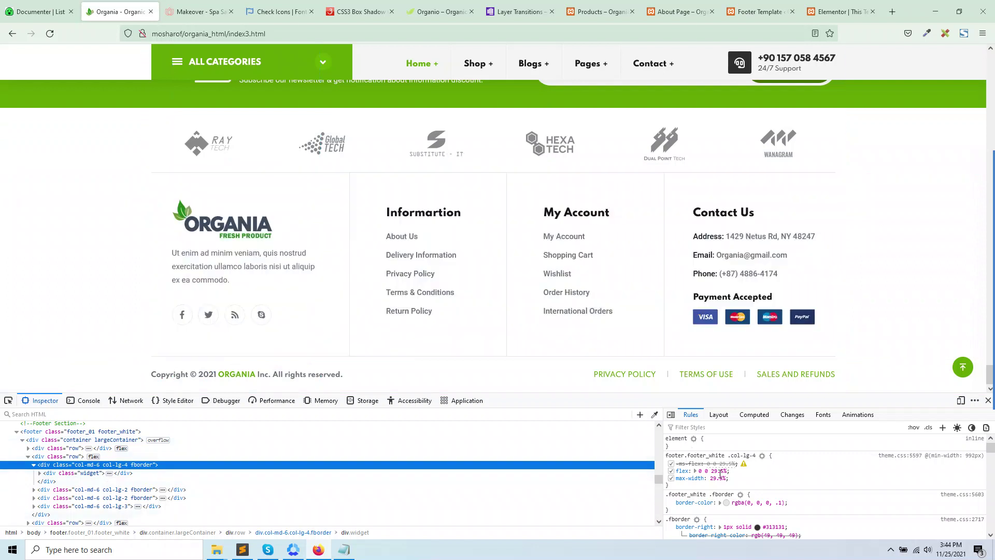
pyautogui.click(765, 502)
pyautogui.click(842, 11)
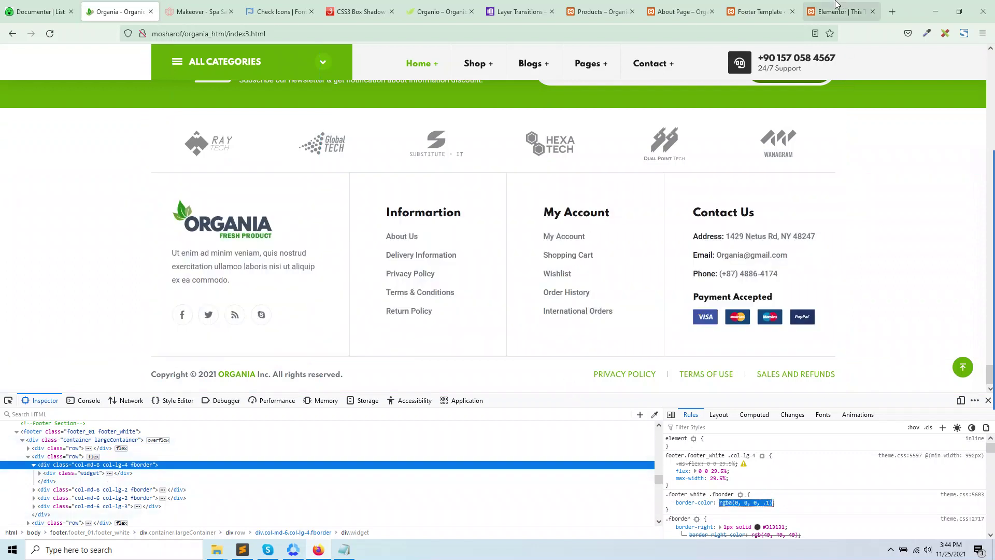
pyautogui.click(135, 244)
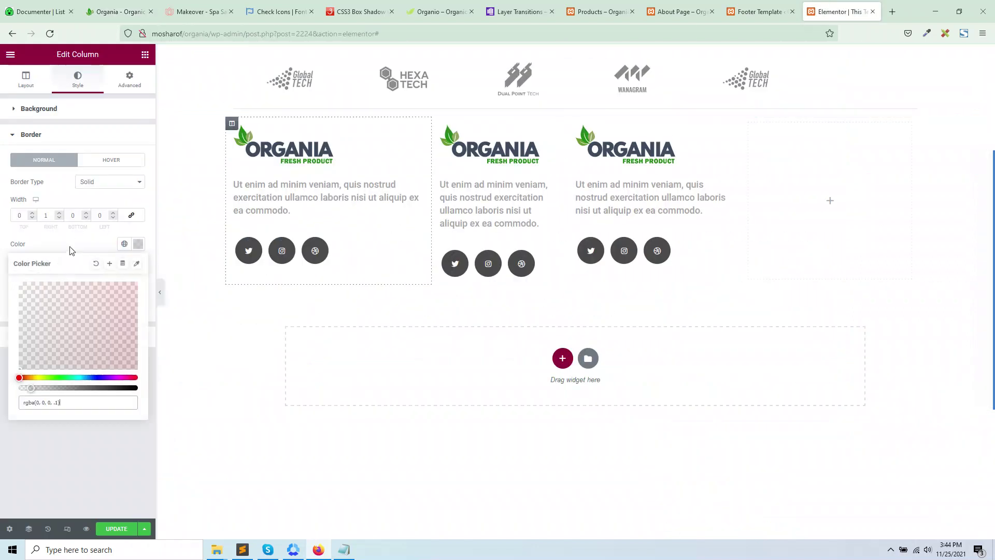
pyautogui.click(73, 230)
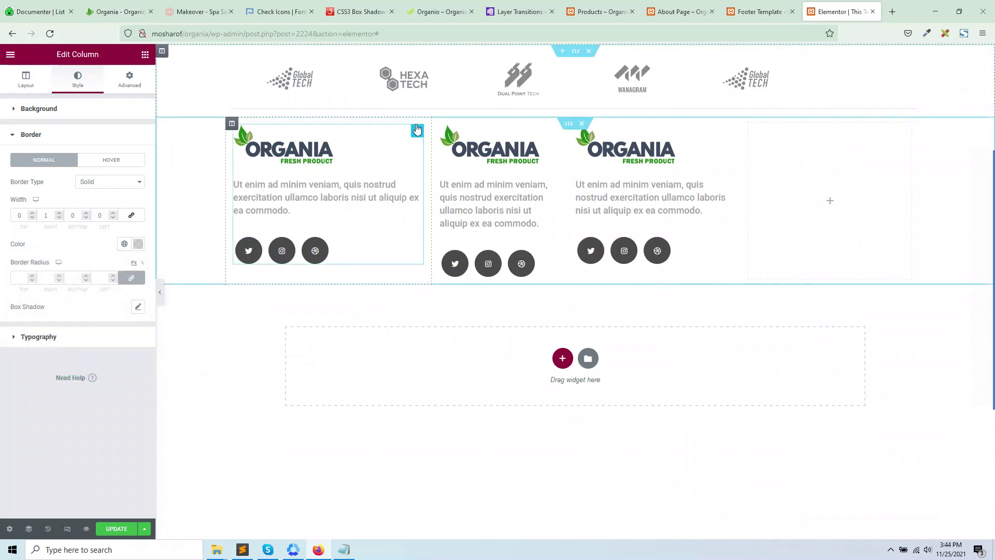
pyautogui.click(124, 80)
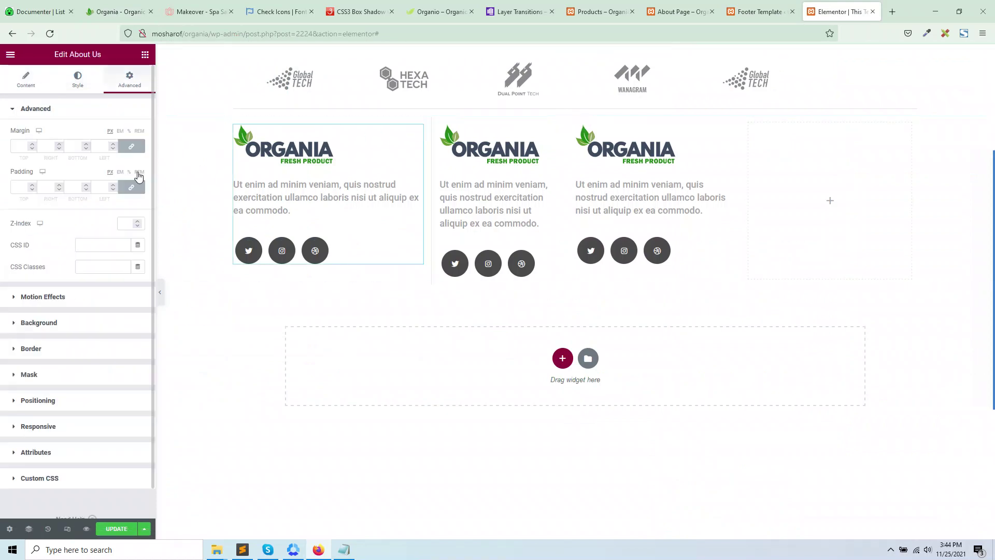
pyautogui.click(131, 147)
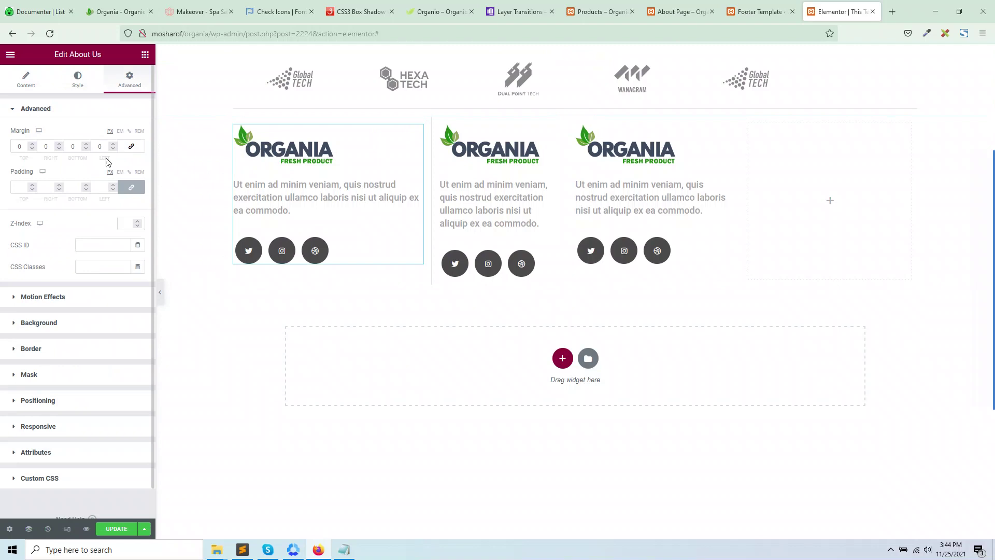
pyautogui.click(131, 146)
pyautogui.doubleClick(99, 147)
pyautogui.press('BackSpace')
# Set the first About Us widget's padding to 60 top, 30 right, 60 bottom and 30 left, with the sides unlinked.
pyautogui.click(131, 187)
pyautogui.click(18, 187)
pyautogui.write('60')
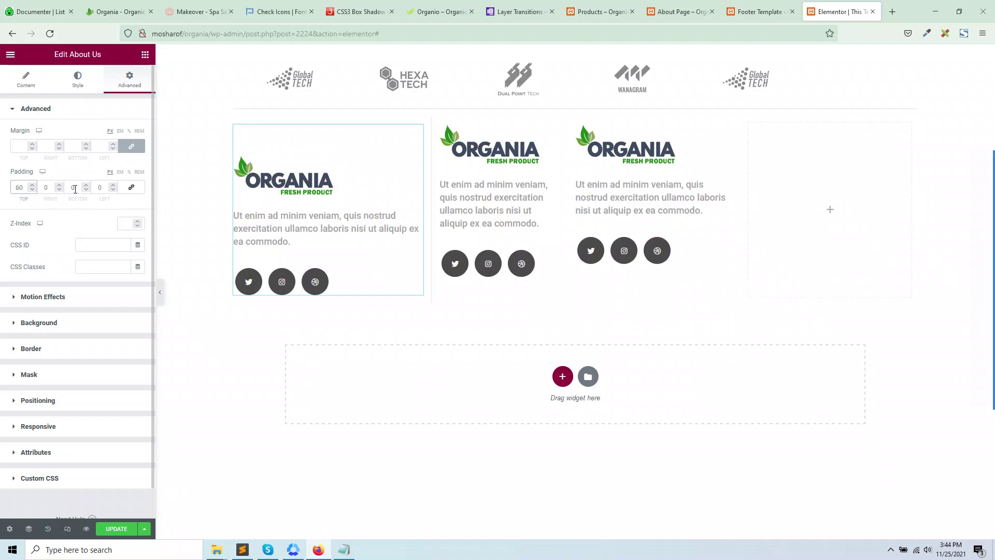
pyautogui.write('60')
pyautogui.click(44, 188)
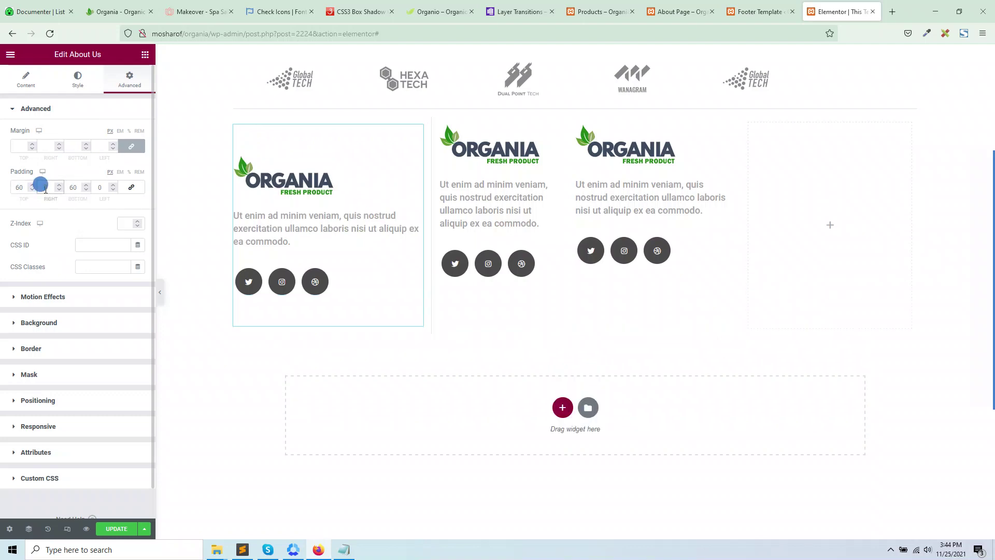
pyautogui.write('30')
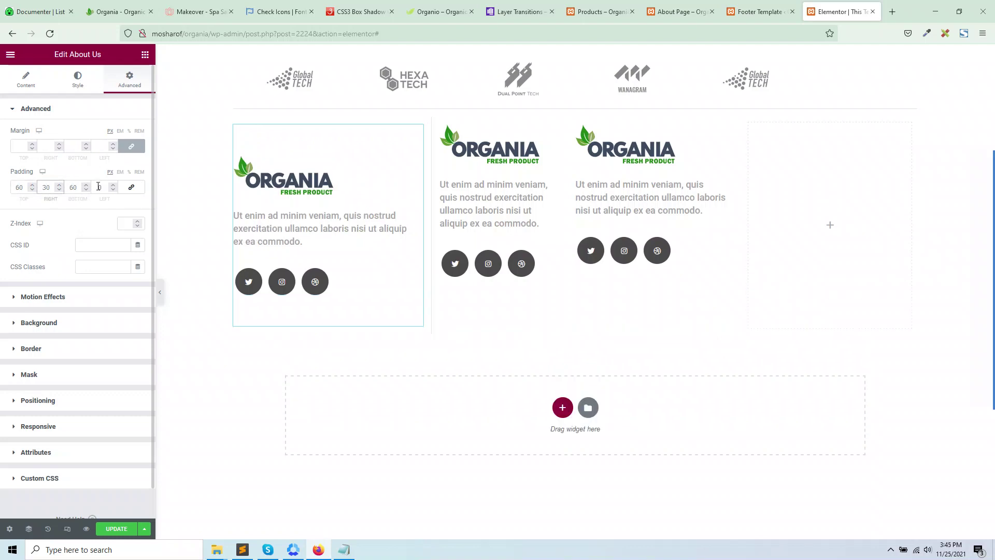
pyautogui.click(99, 187)
pyautogui.write('30')
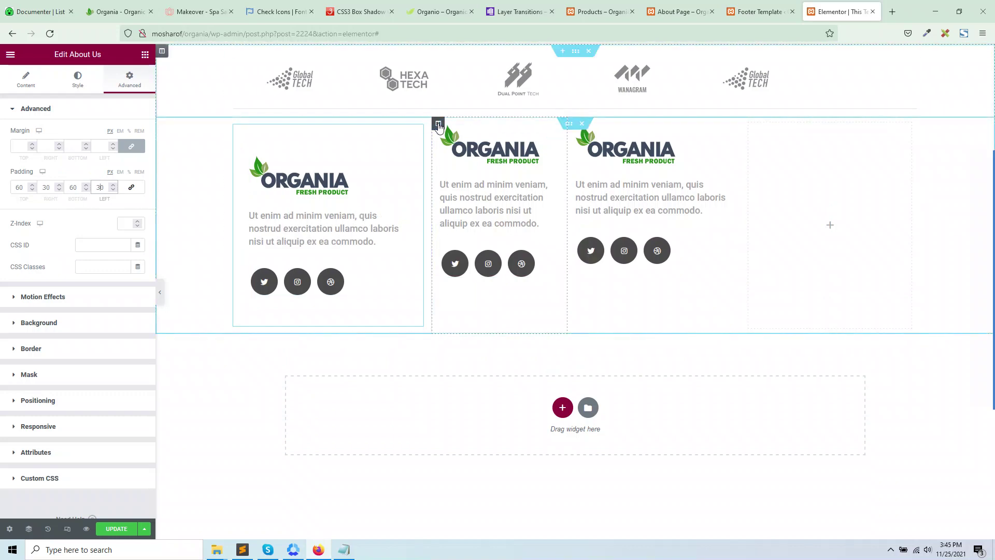
# Select the second footer column for editing, and inspect the demo's Informartion column to read its max-width and copy its border-color value.
pyautogui.click(438, 125)
pyautogui.click(116, 12)
pyautogui.rightClick(424, 205)
pyautogui.click(466, 384)
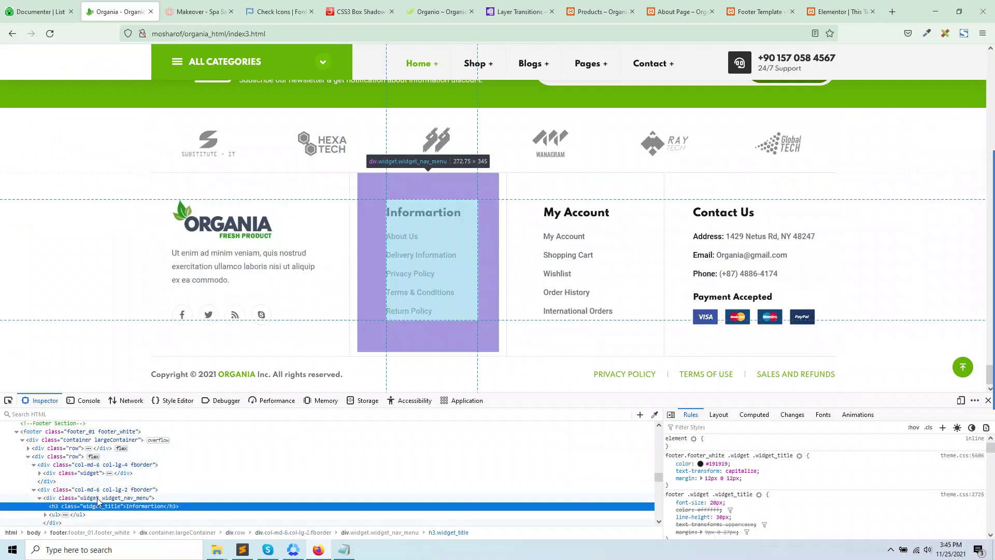
pyautogui.click(106, 464)
pyautogui.click(109, 489)
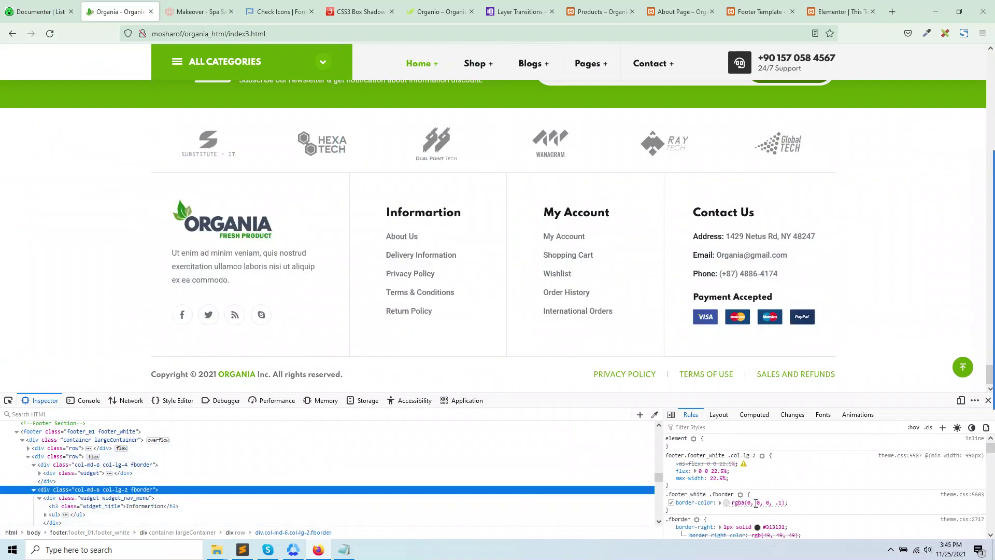
pyautogui.click(790, 503)
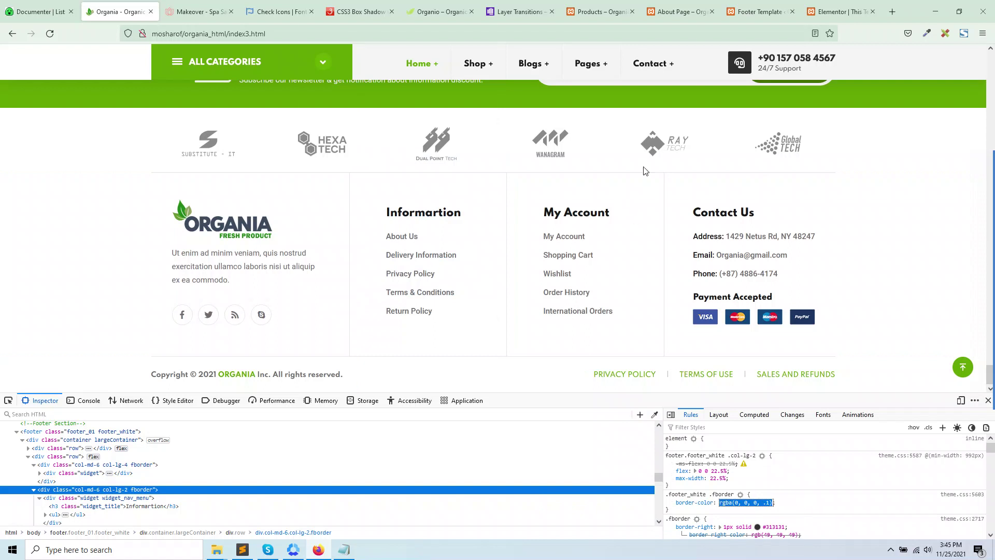
# Set the width of the second column in the footer template to 22.5%.
pyautogui.click(599, 11)
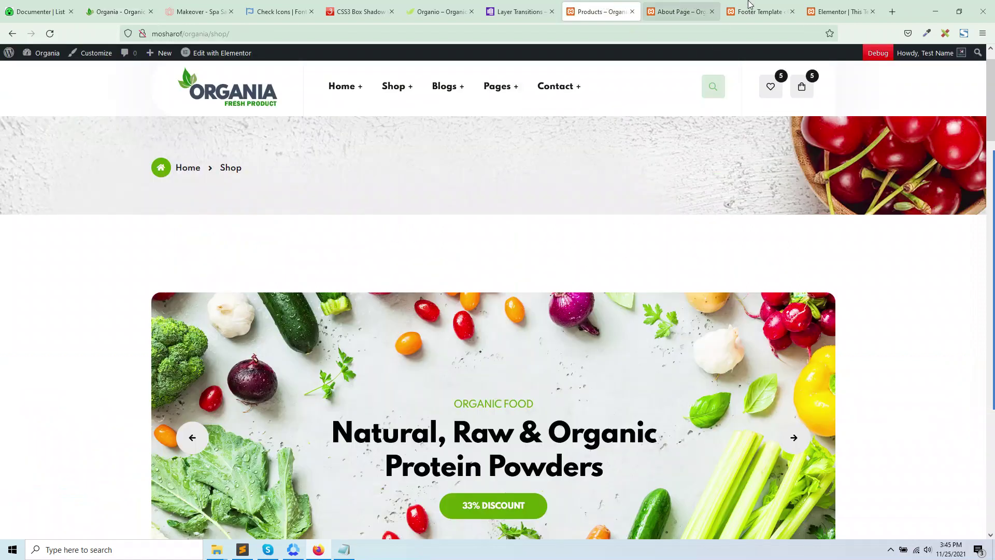
pyautogui.click(840, 11)
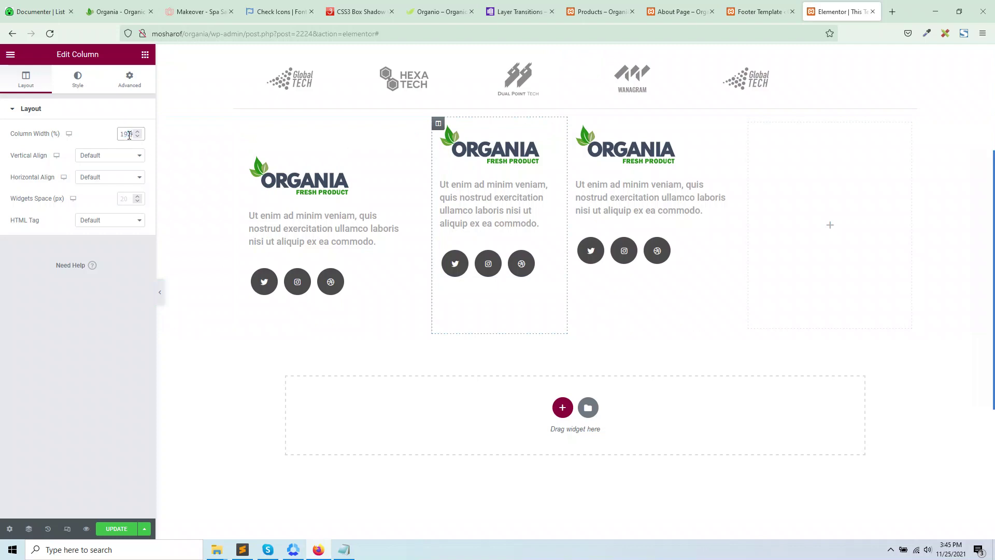
pyautogui.write('22.5')
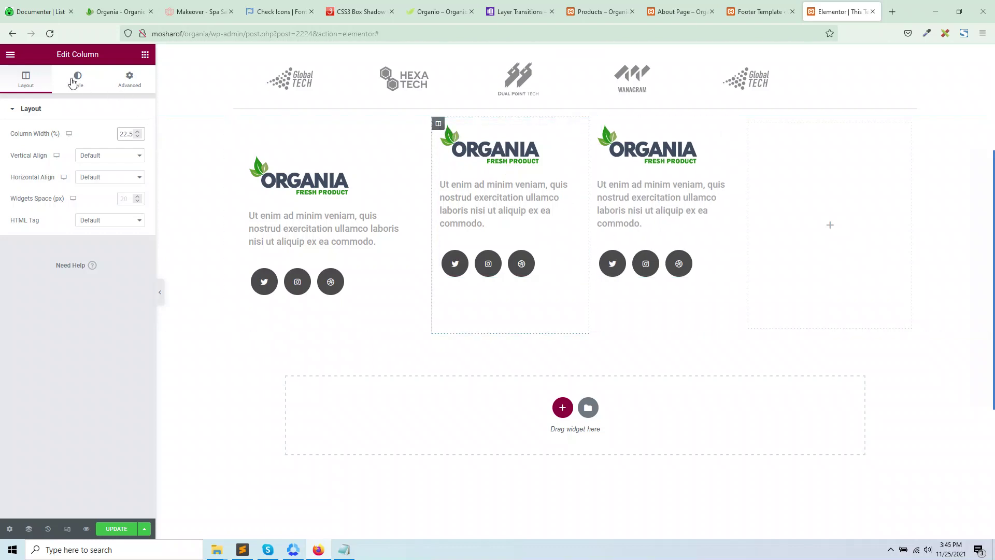
# Give the second column a solid border with right width 1 and color rgba(0, 0, 0, .1).
pyautogui.click(81, 79)
pyautogui.click(67, 188)
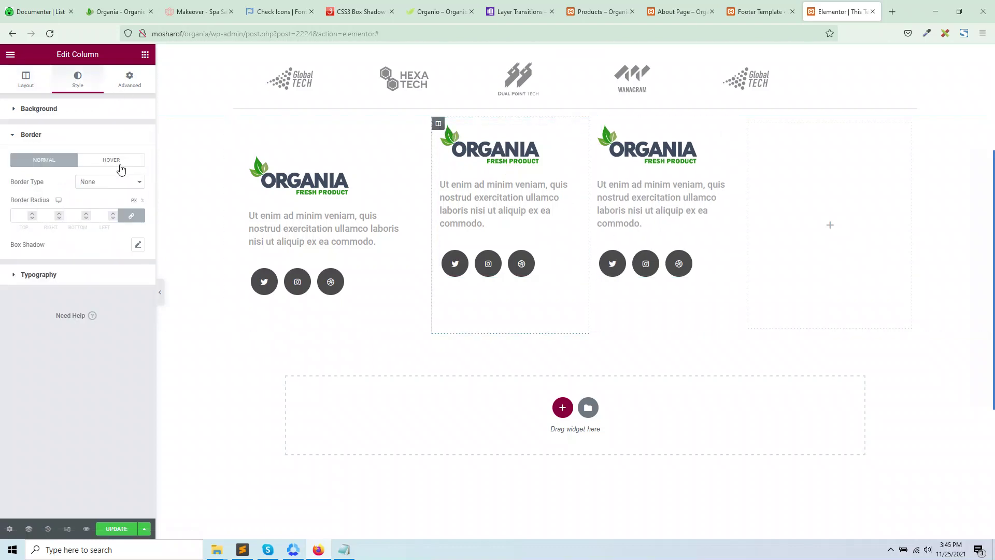
pyautogui.click(98, 182)
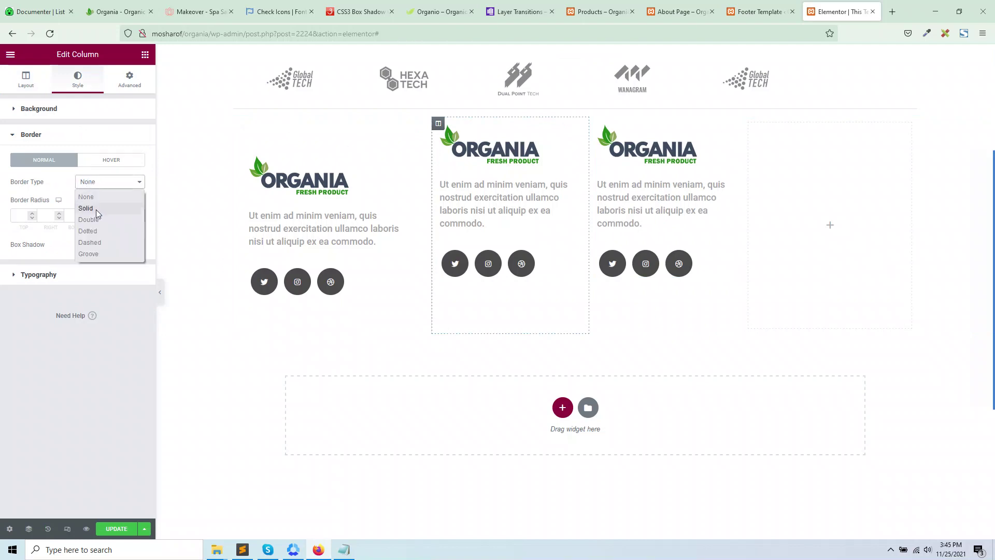
pyautogui.click(96, 213)
pyautogui.click(133, 216)
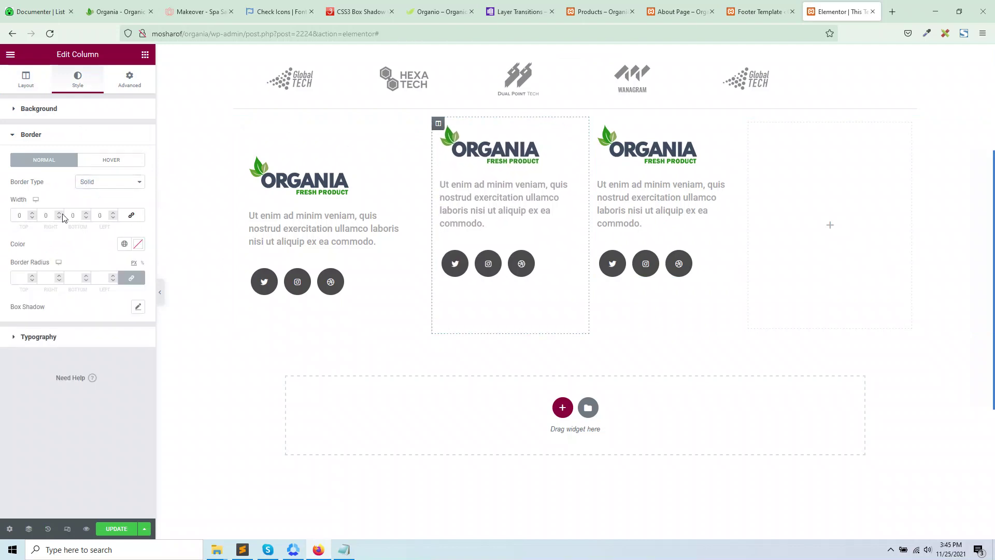
pyautogui.click(138, 243)
pyautogui.click(31, 363)
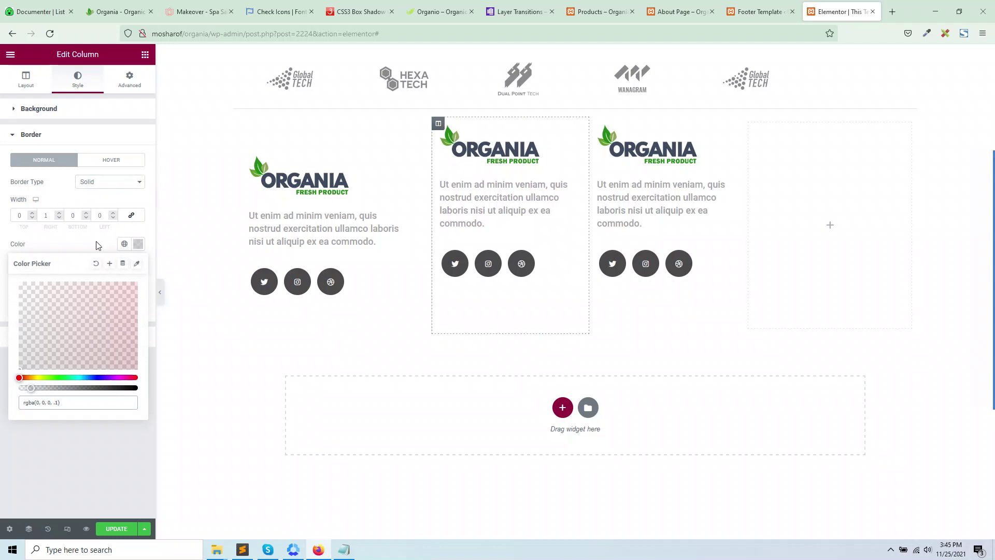
pyautogui.click(459, 190)
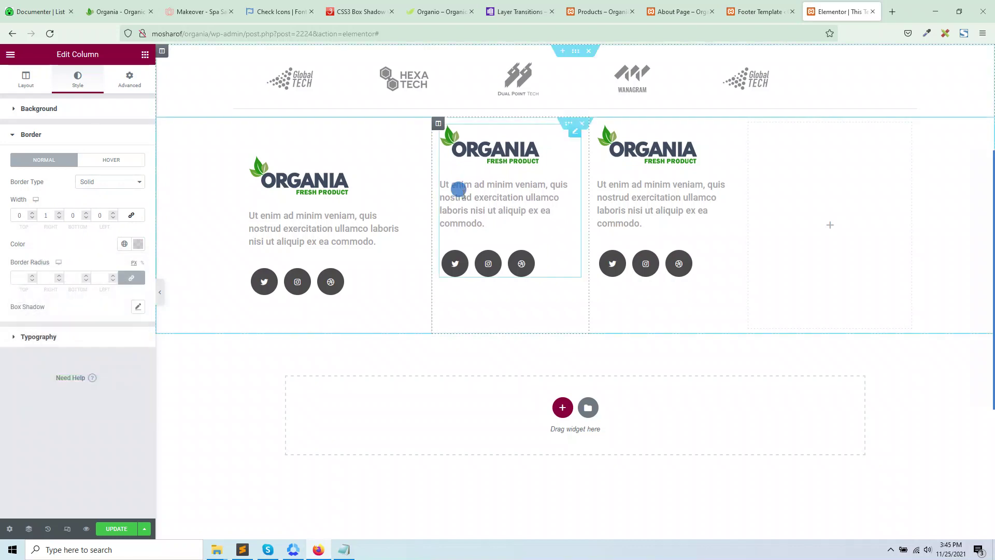
# Replace the second column's About Us widget with a Navigation Menu widget from the Organia footer widgets.
pyautogui.rightClick(500, 184)
pyautogui.click(525, 336)
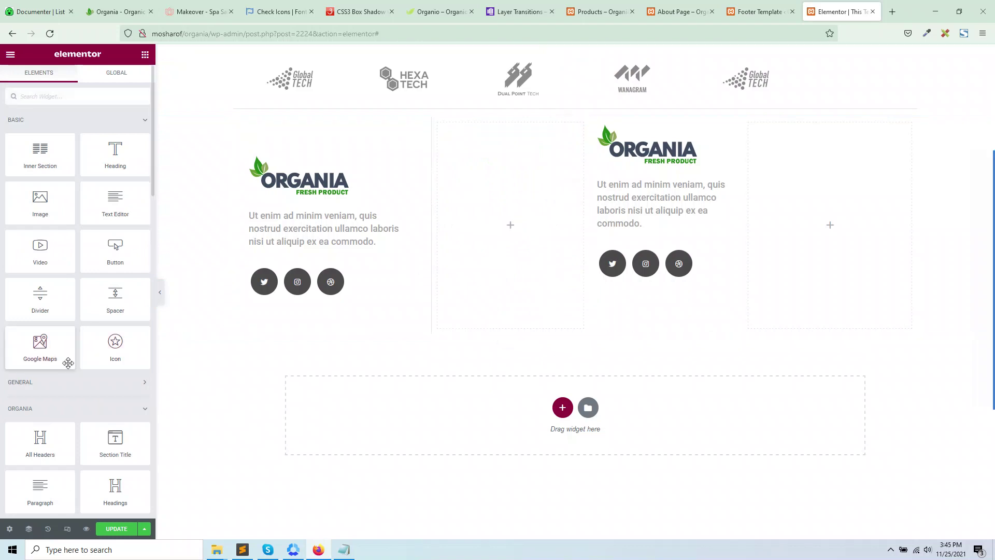
pyautogui.click(70, 412)
pyautogui.scroll(-3, 70, 409)
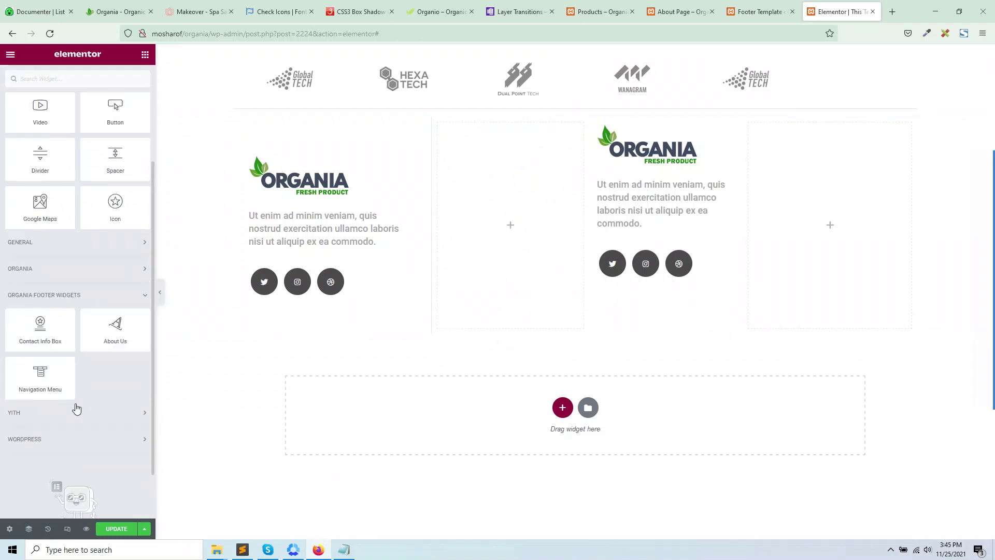
pyautogui.moveTo(40, 326); pyautogui.dragTo(484, 237)
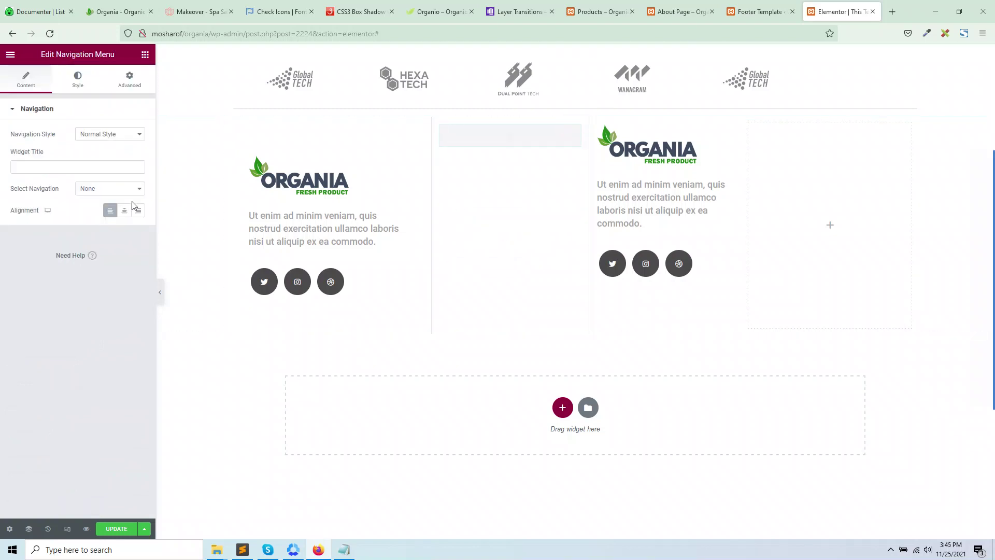
# Try the Copyright Style and Double Nav styles on the Navigation Menu widget, and return it to Normal Style.
pyautogui.click(120, 134)
pyautogui.click(112, 174)
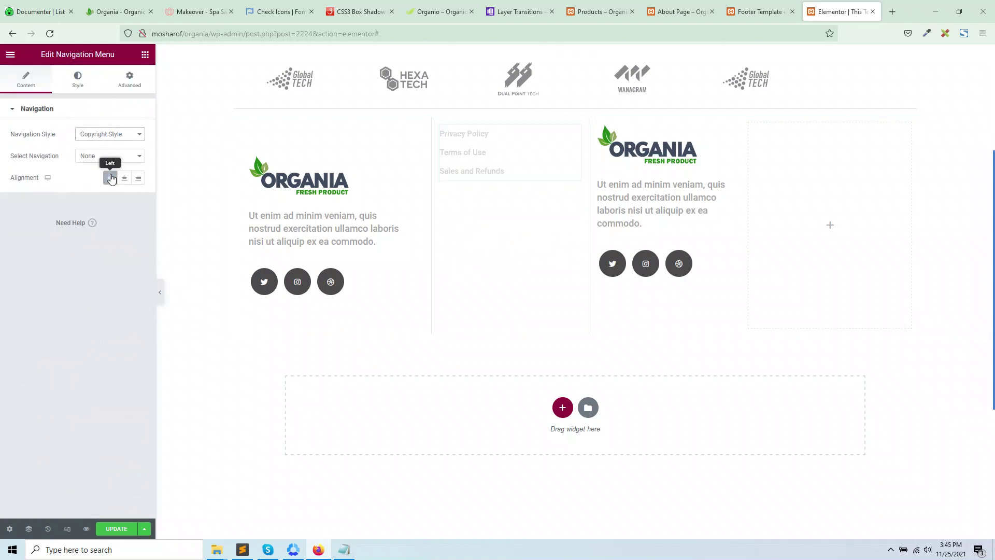
pyautogui.click(107, 134)
pyautogui.click(105, 160)
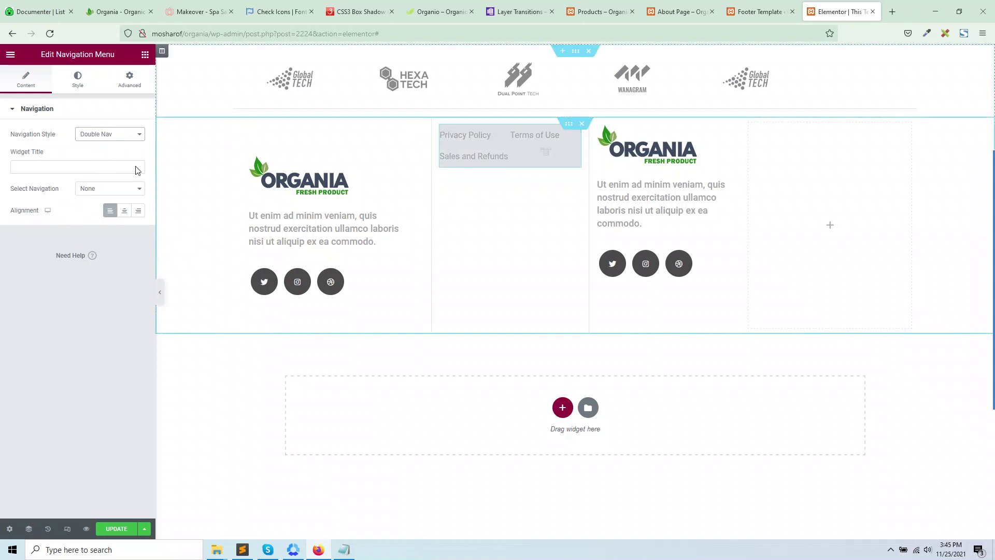
pyautogui.click(100, 137)
pyautogui.click(101, 151)
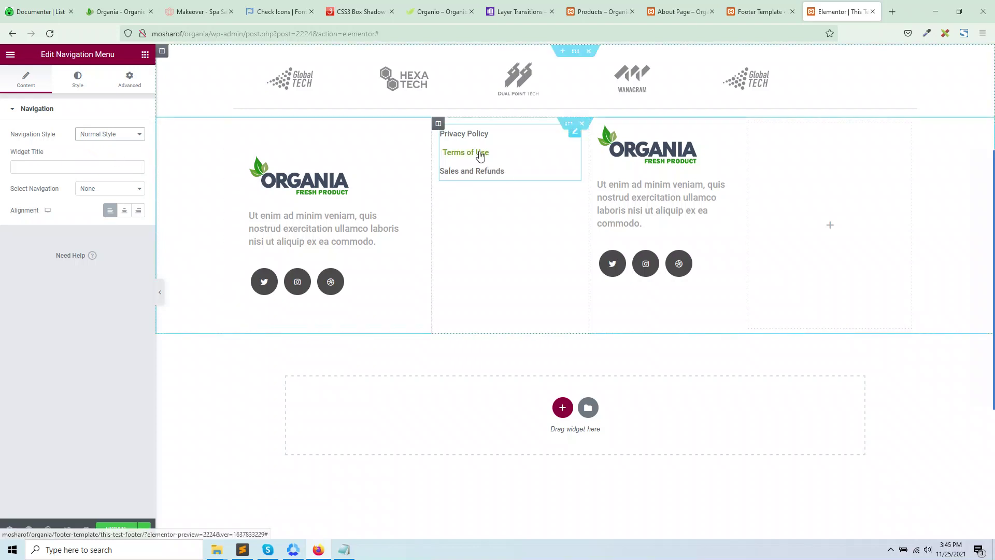
pyautogui.click(106, 135)
# Assign the Informartion menu to the Navigation Menu widget and set its widget title to "Infomation".
pyautogui.click(89, 190)
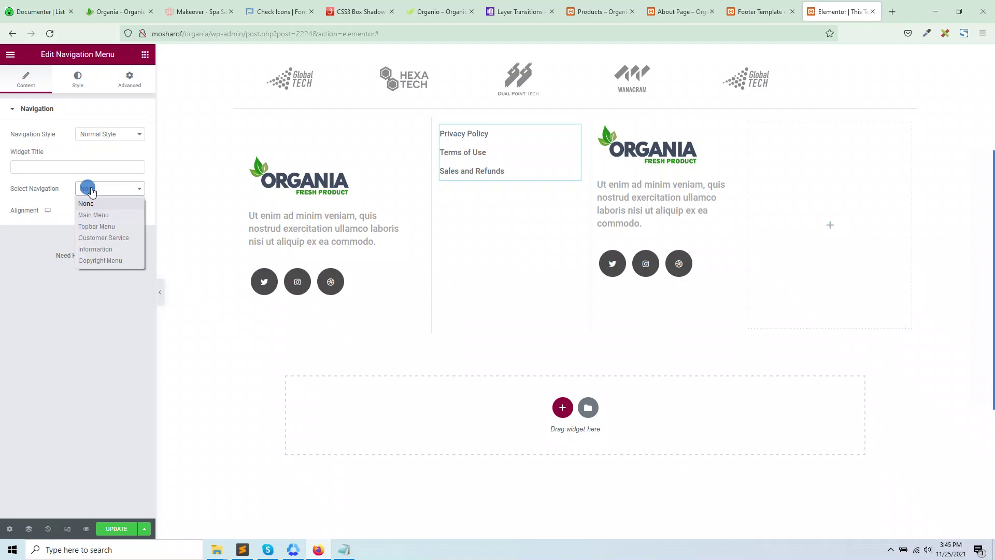
pyautogui.click(110, 242)
pyautogui.click(107, 191)
pyautogui.click(102, 249)
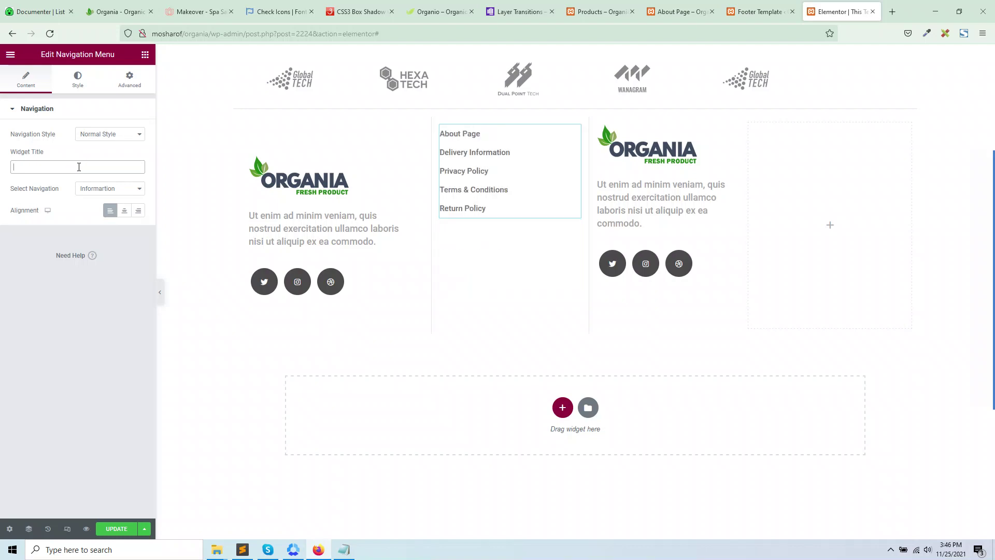
pyautogui.write('Infomation')
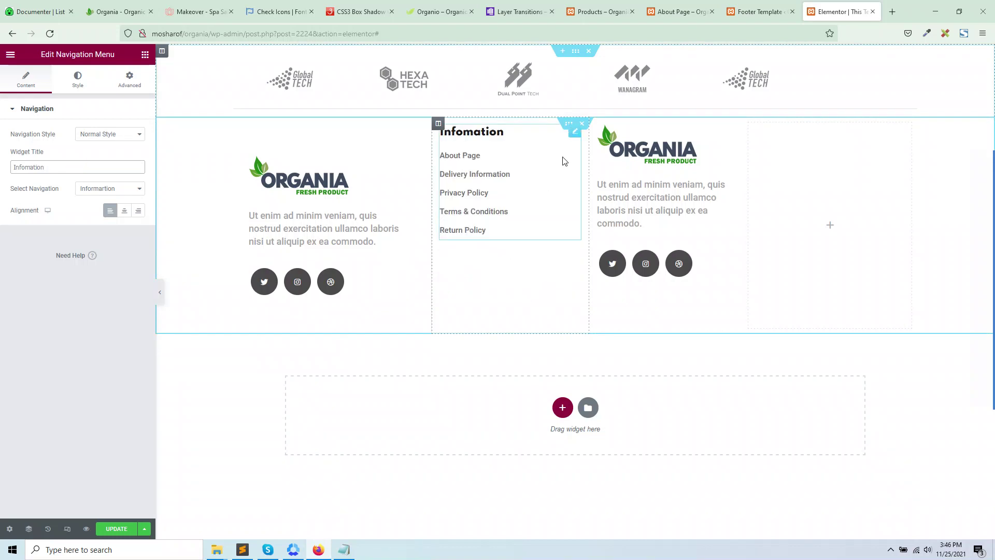
# Set the second column's Navigation Menu widget margins to top 50, right 30, bottom 30 and left 30 px.
pyautogui.click(134, 83)
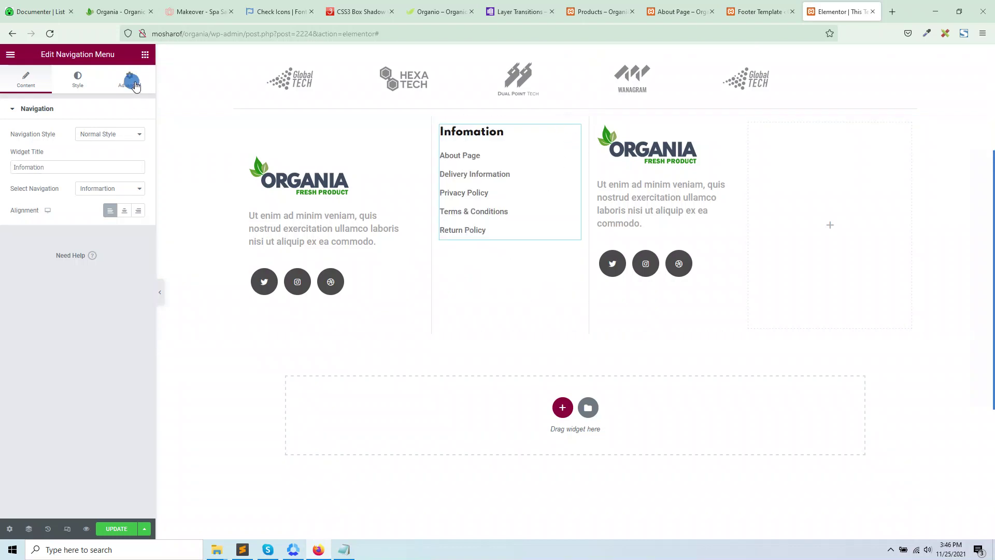
pyautogui.click(15, 145)
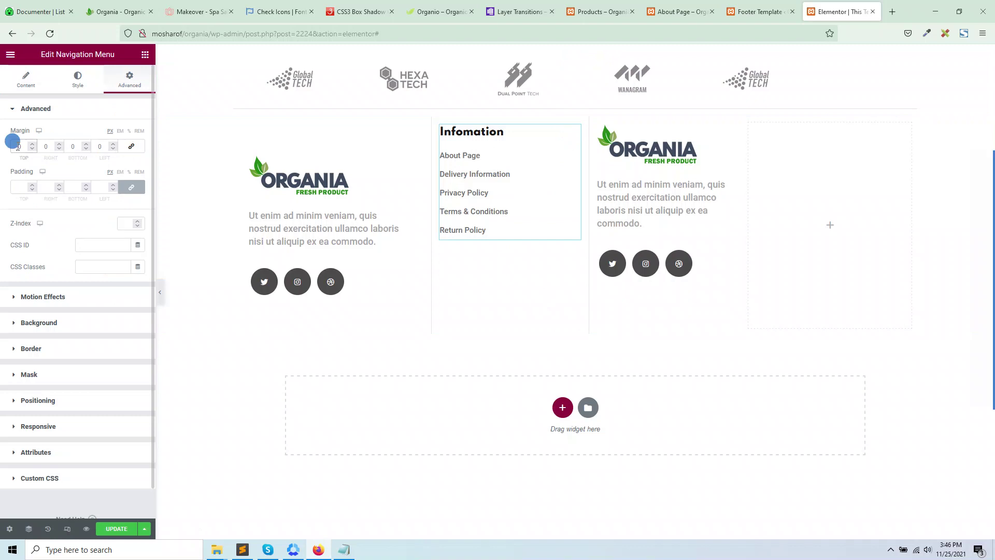
pyautogui.write('50')
pyautogui.click(45, 146)
pyautogui.write('30')
pyautogui.click(94, 147)
pyautogui.write('30')
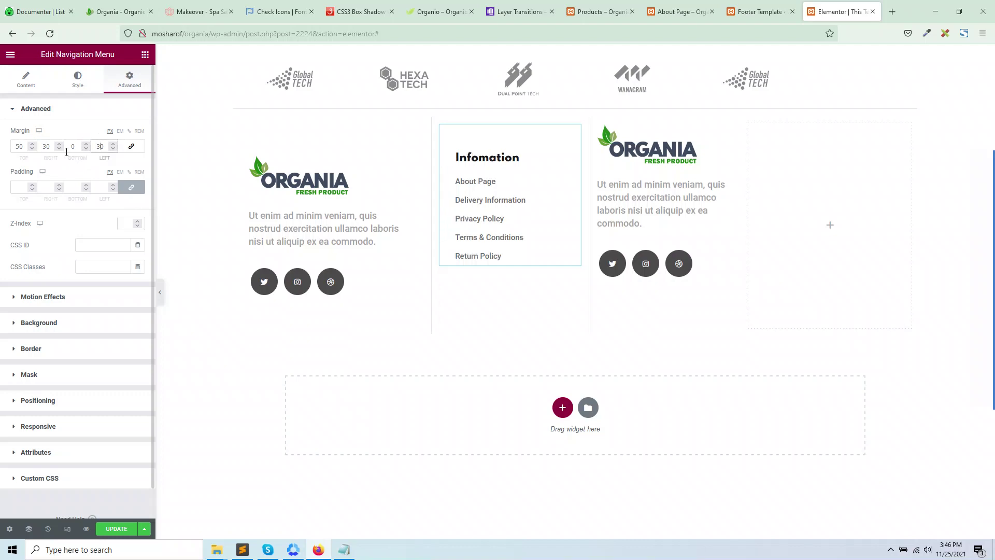
pyautogui.click(66, 147)
pyautogui.write('3')
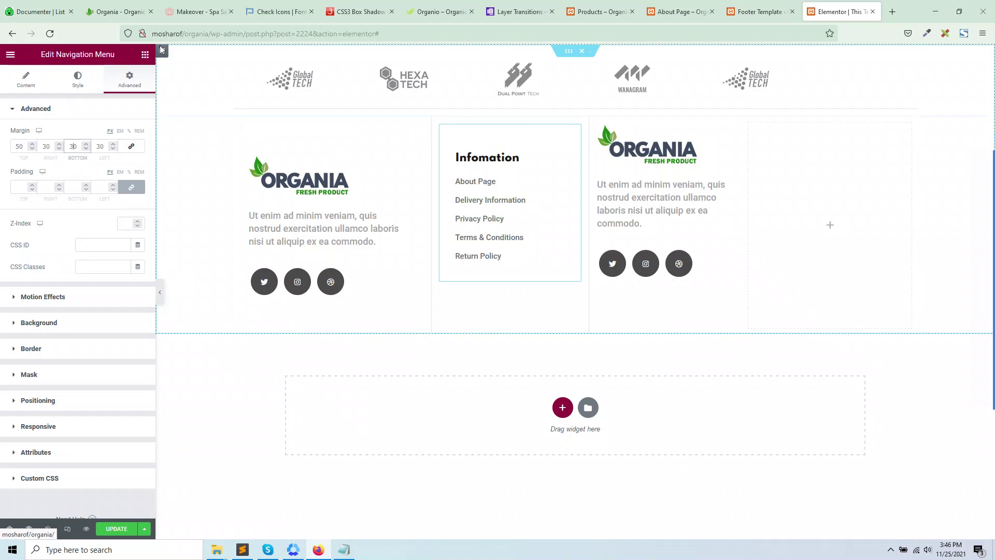
# Compare with the HTML demo's footer, duplicate the Infomation column, and delete the old About Us column beside it.
pyautogui.hotkey('ctrl', '2')
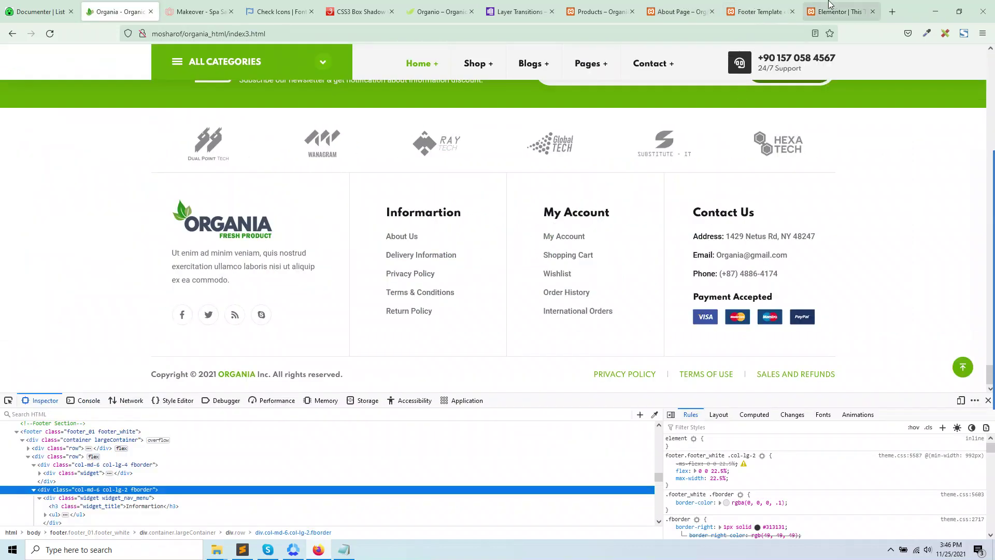
pyautogui.click(842, 11)
pyautogui.click(437, 124)
pyautogui.rightClick(437, 124)
pyautogui.click(464, 149)
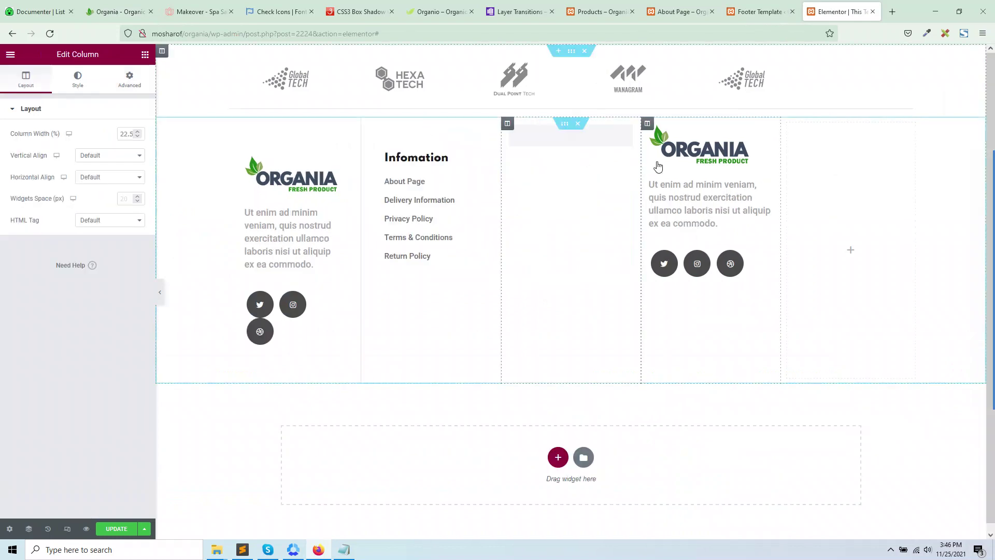
pyautogui.rightClick(648, 124)
pyautogui.click(676, 269)
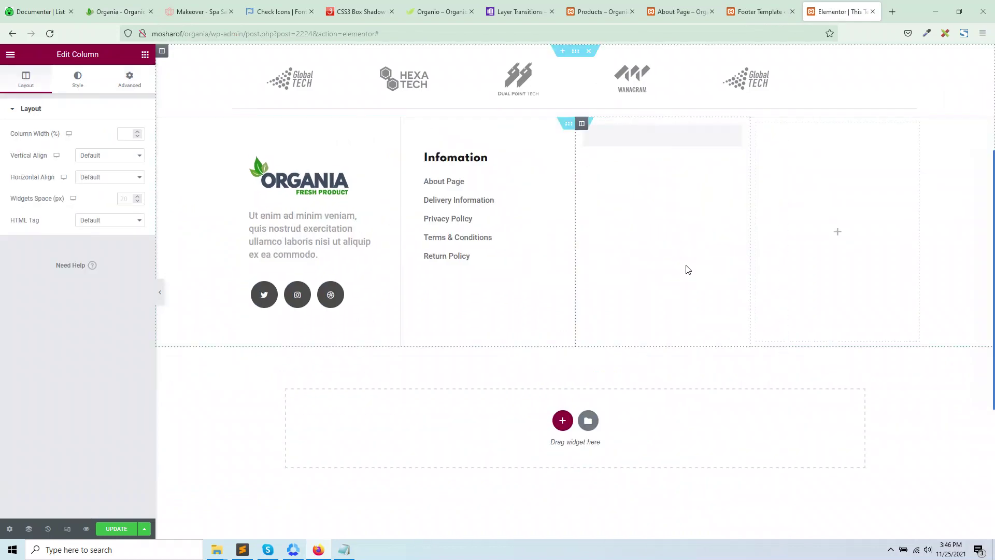
# Set the width of the first column, with the logo and social icons, to 29.5%.
pyautogui.click(232, 125)
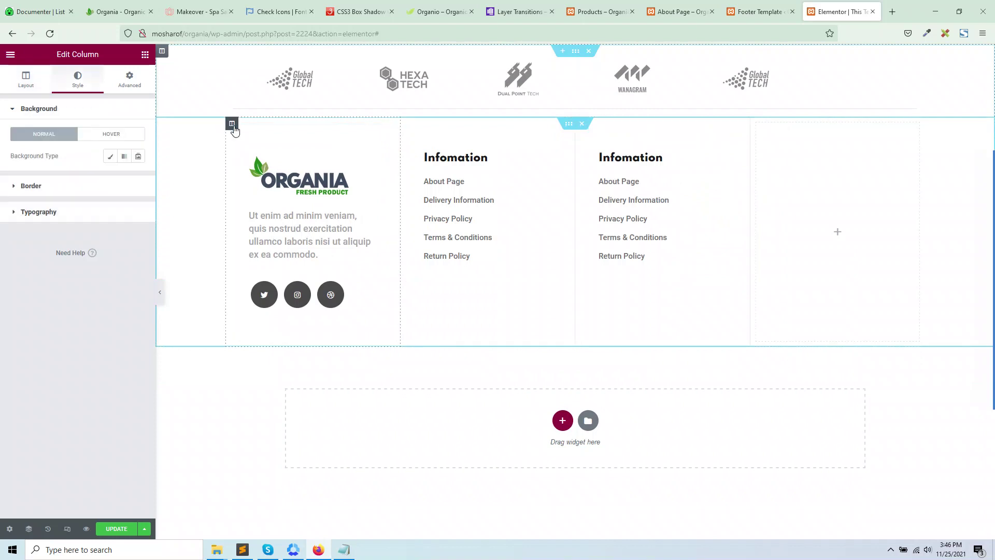
pyautogui.click(25, 80)
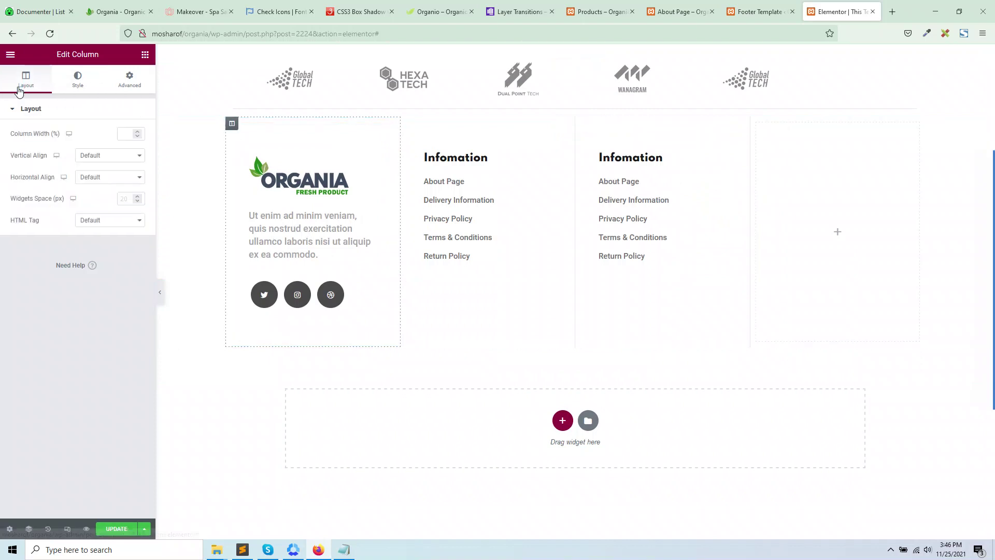
pyautogui.click(128, 133)
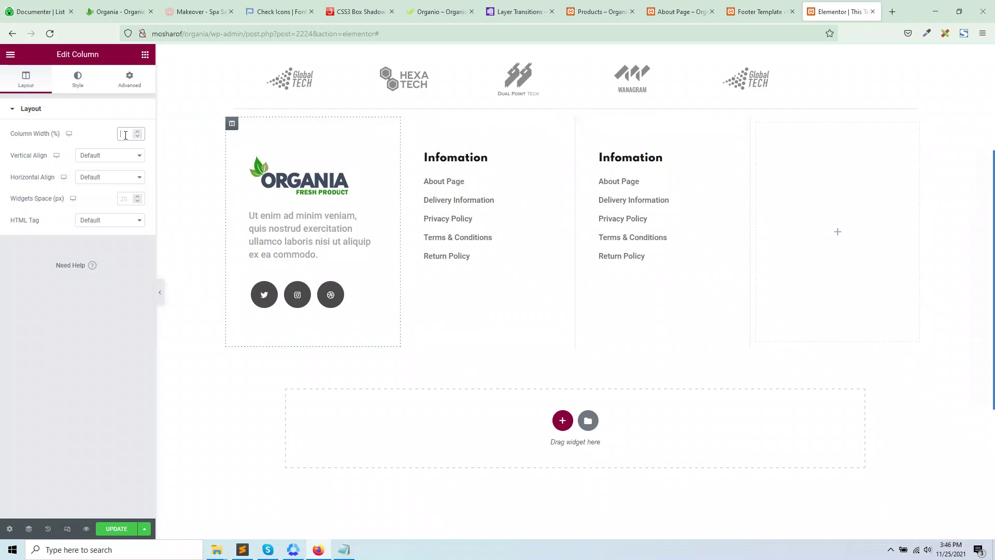
pyautogui.write('2')
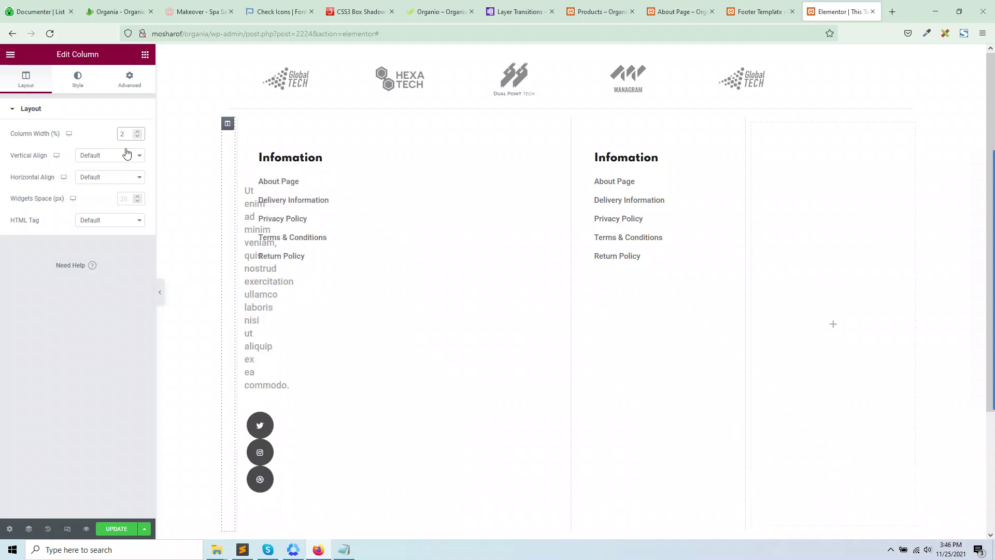
pyautogui.write('9.5')
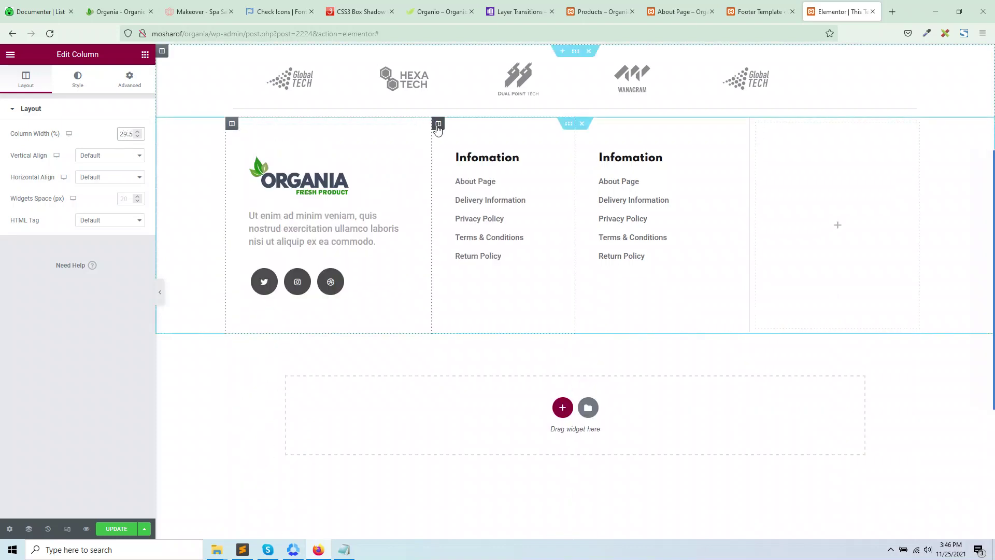
# Set the widths of the second and third columns to 22.5% each, and select the empty fourth column.
pyautogui.click(437, 127)
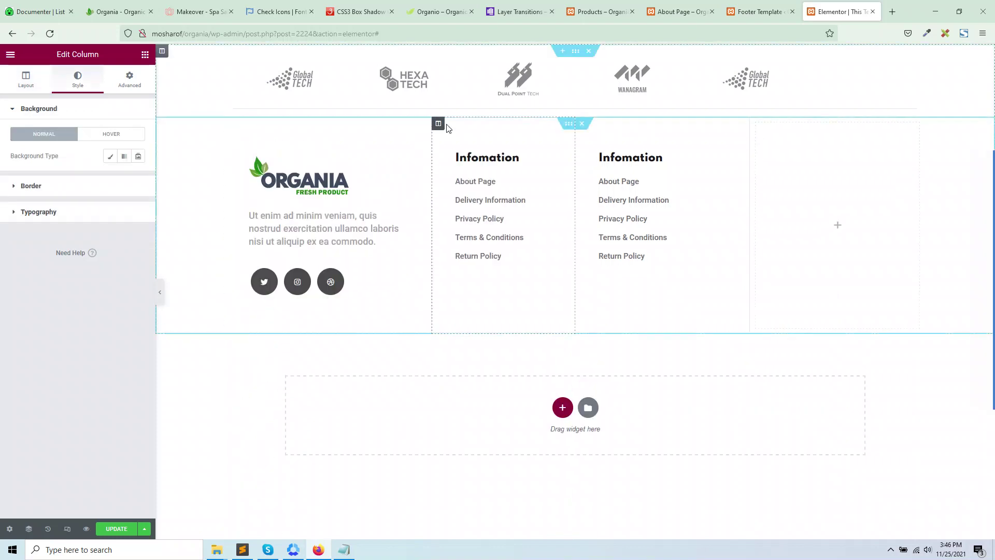
pyautogui.click(26, 80)
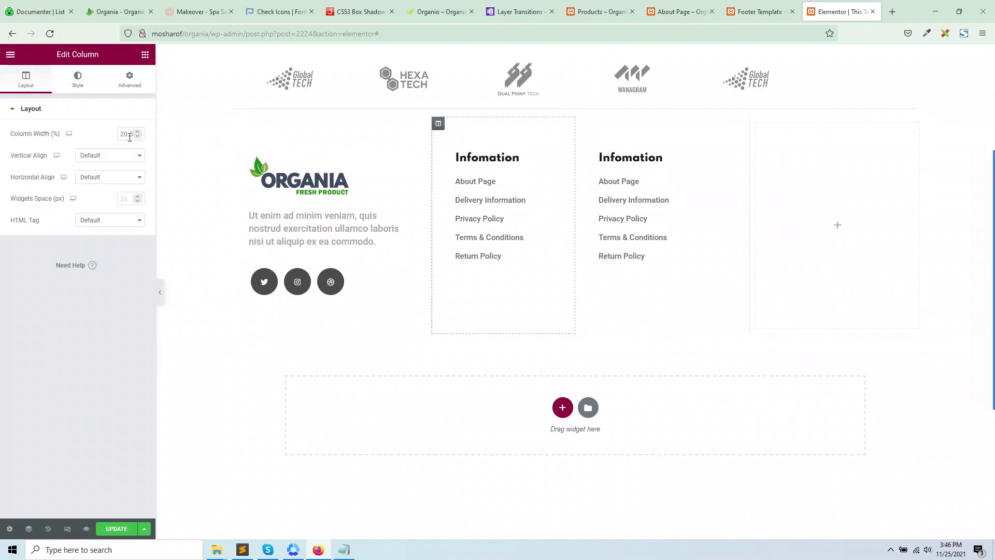
pyautogui.click(125, 129)
pyautogui.write('22.5')
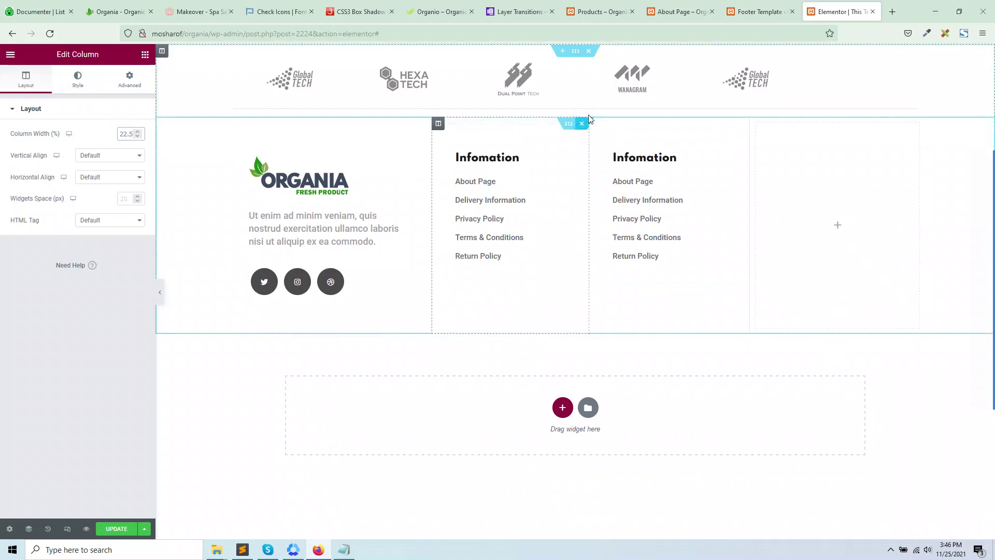
pyautogui.click(596, 125)
pyautogui.click(122, 129)
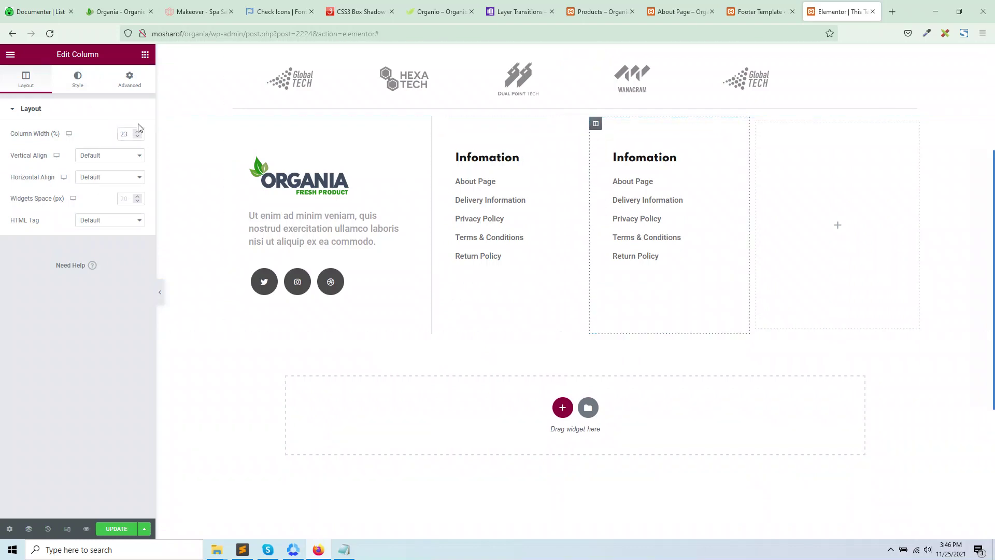
pyautogui.write('22.5')
pyautogui.click(753, 125)
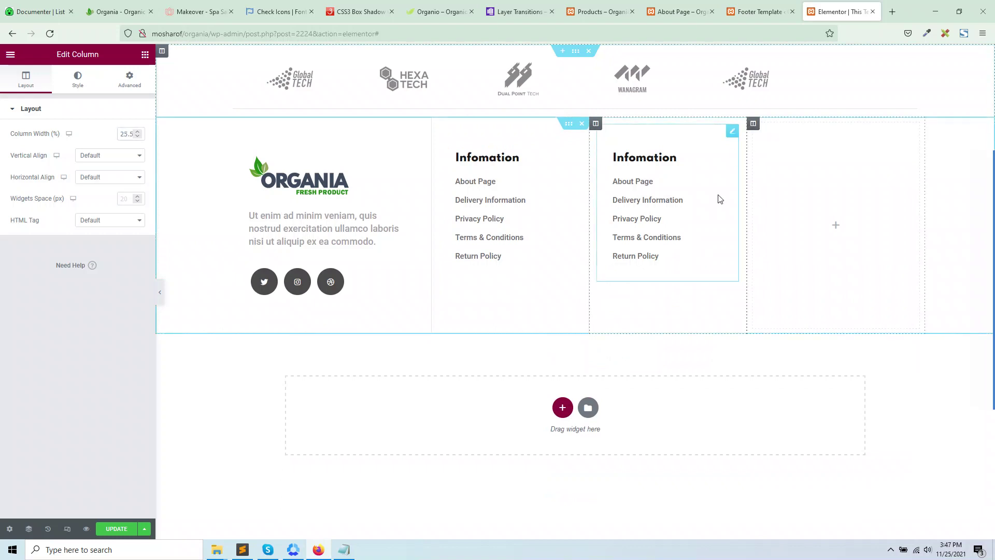
# Try the Customer Service menu with title "Cu" and the Topbar Menu on the third column's Navigation Menu widget.
pyautogui.click(643, 153)
pyautogui.click(108, 189)
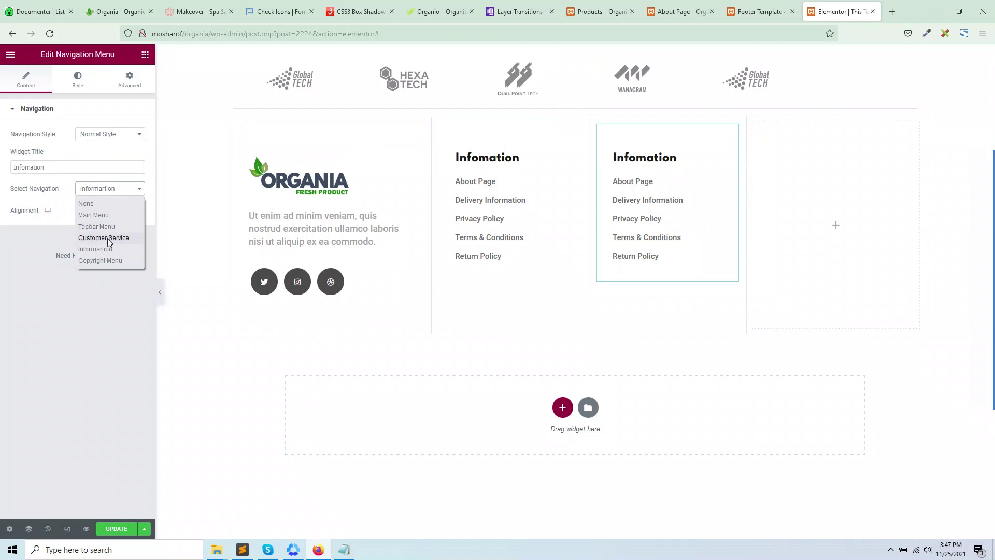
pyautogui.click(107, 238)
pyautogui.click(59, 165)
pyautogui.moveTo(60, 166); pyautogui.dragTo(2, 175)
pyautogui.write('Cu')
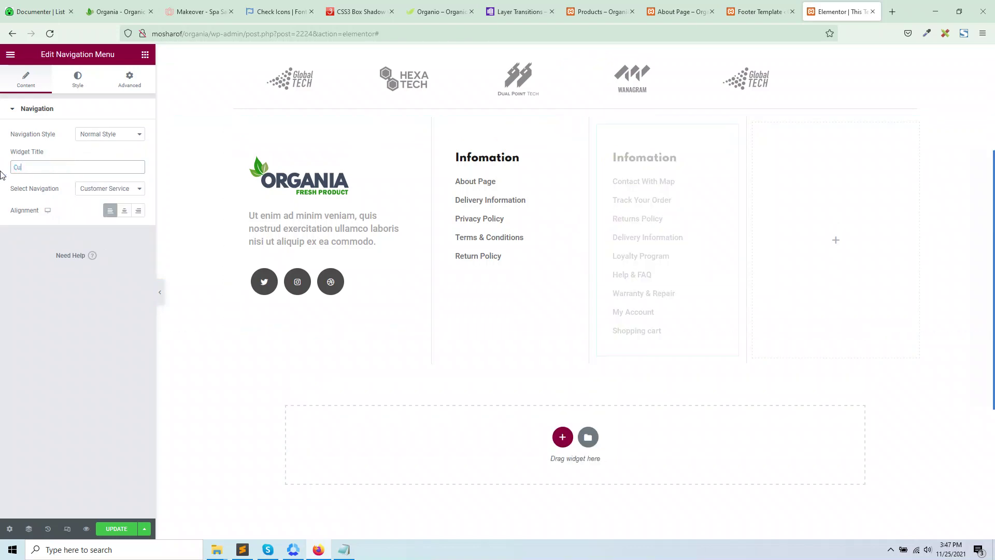
pyautogui.click(99, 189)
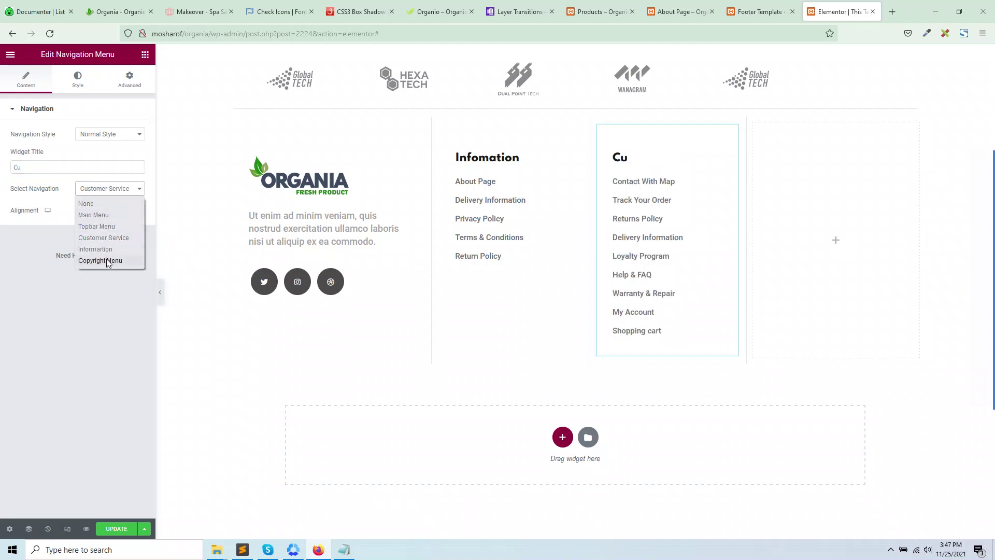
pyautogui.click(103, 227)
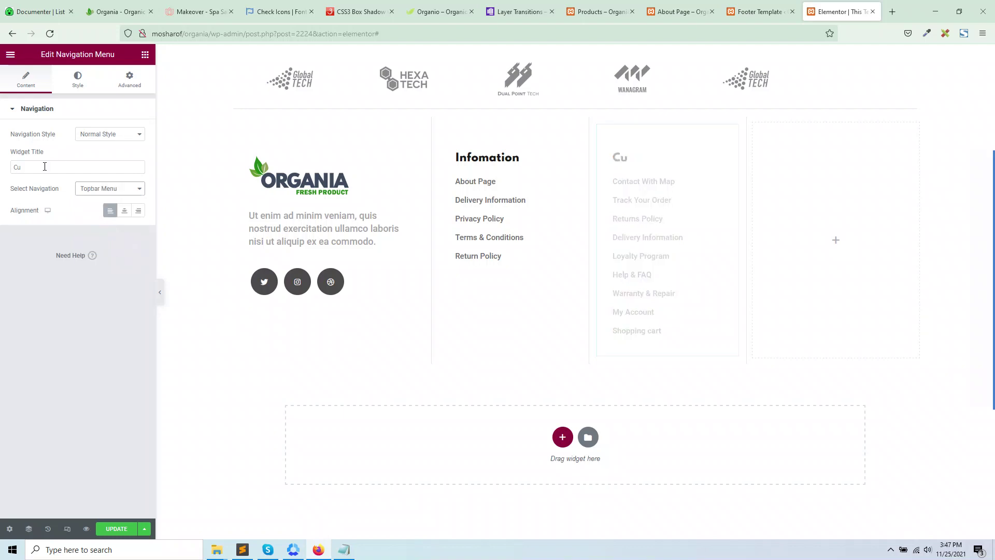
# Following the HTML demo's third column, title the third column's Navigation Menu widget "My Account" and assign it the Copyright Menu.
pyautogui.click(139, 10)
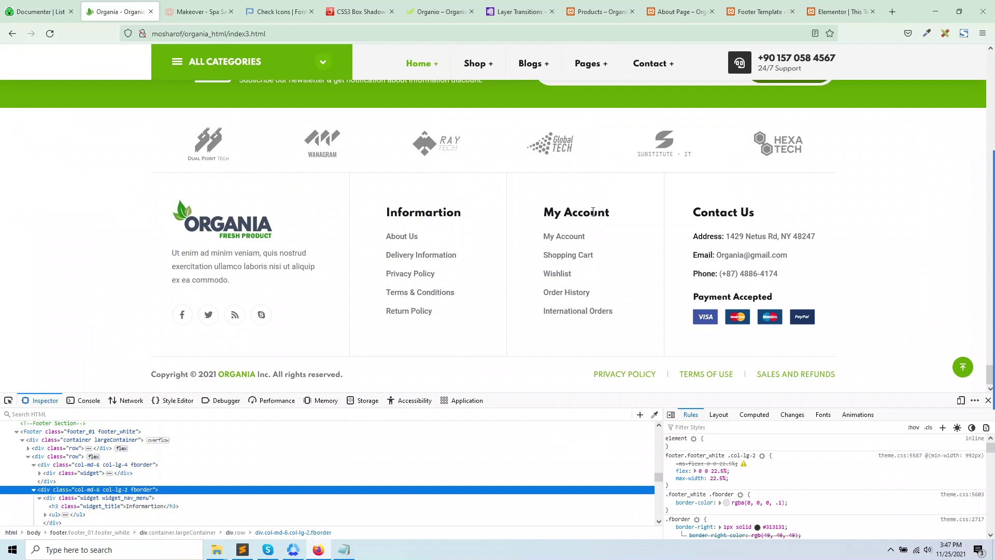
pyautogui.click(745, 11)
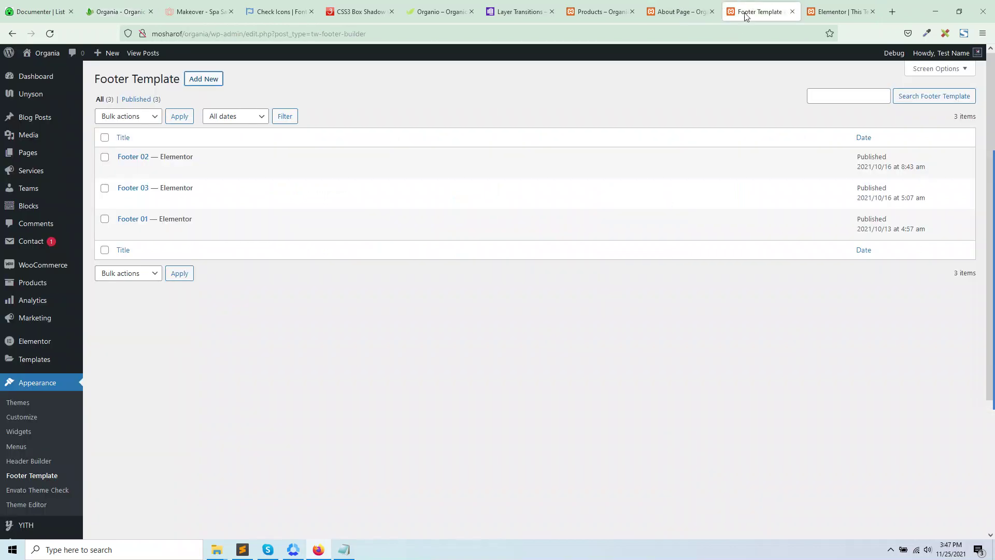
pyautogui.click(834, 12)
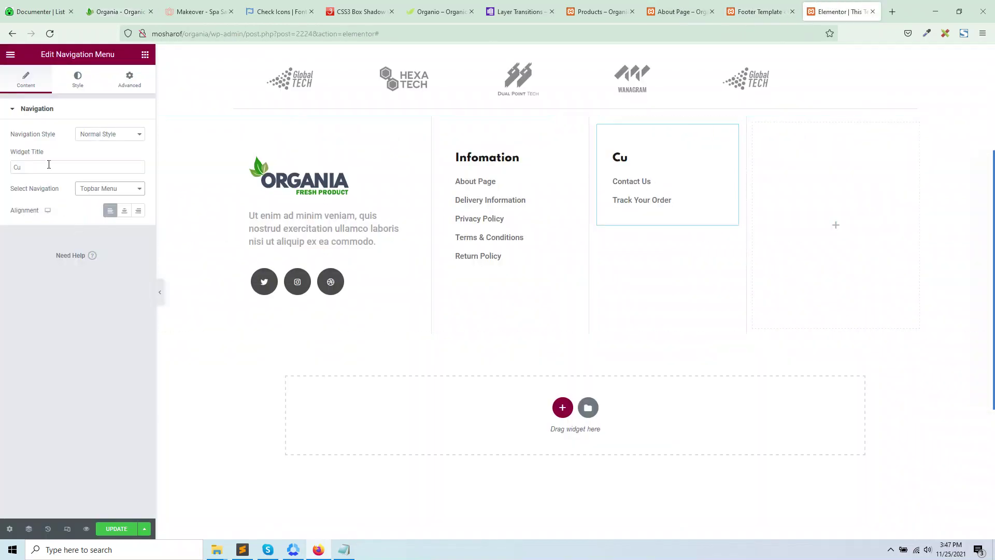
pyautogui.click(7, 168)
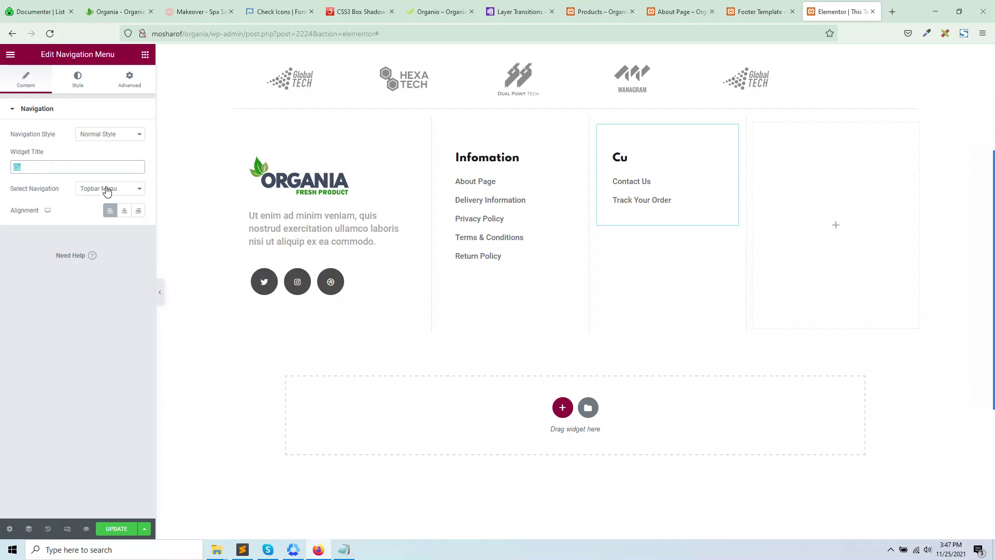
pyautogui.click(106, 189)
pyautogui.click(105, 261)
pyautogui.click(2, 169)
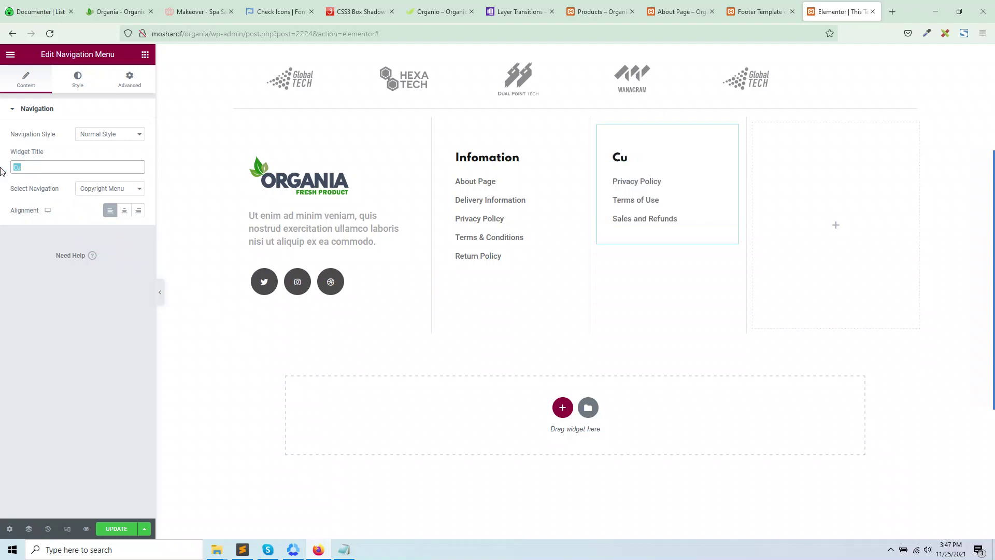
pyautogui.write('My Account')
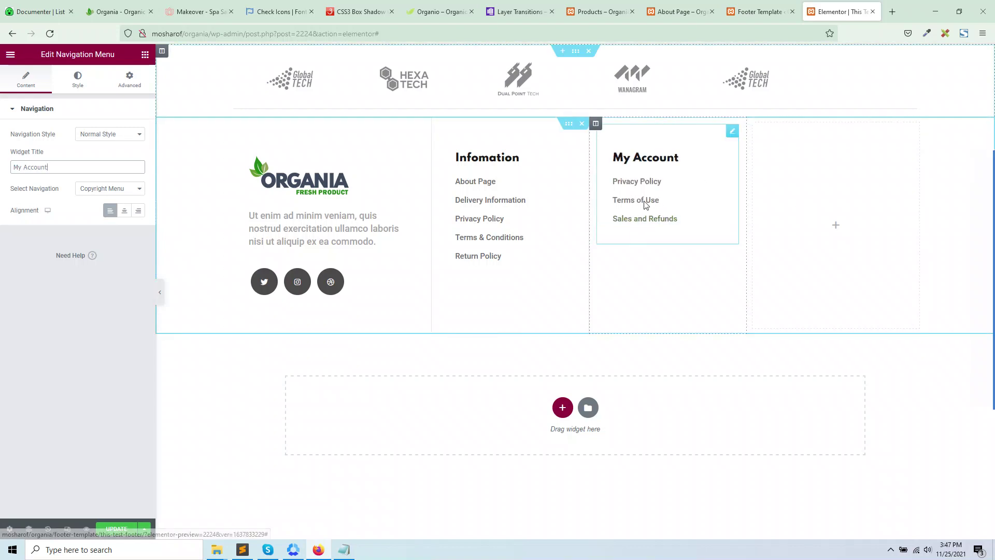
# Check the demo's Contact Us column and add a Contact Info Box widget to the empty fourth column.
pyautogui.click(836, 225)
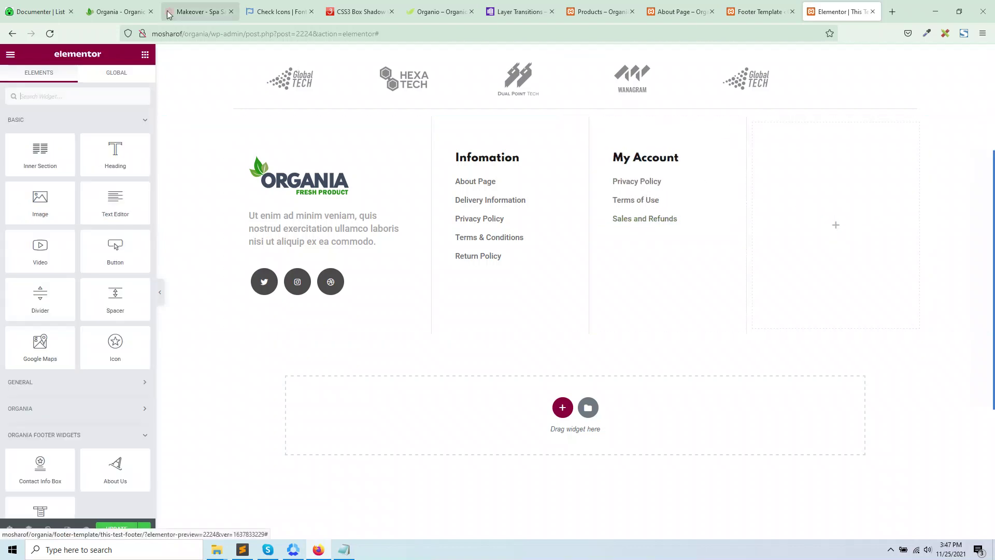
pyautogui.click(117, 11)
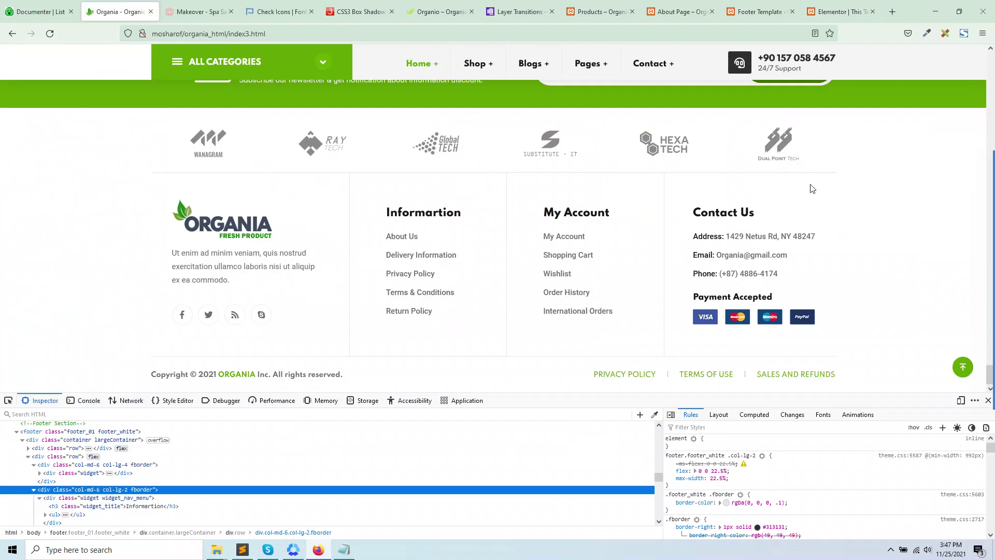
pyautogui.click(831, 6)
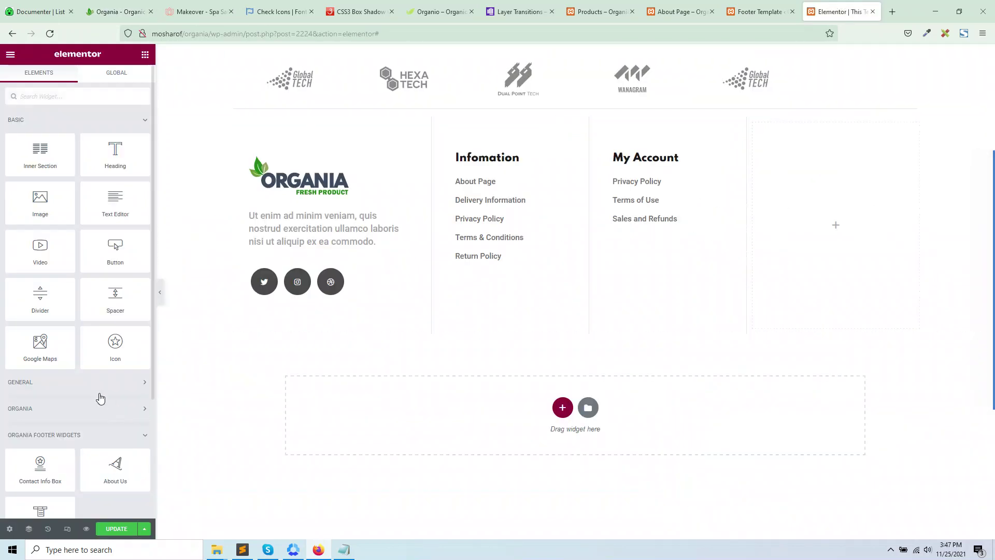
pyautogui.scroll(-2, 79, 413)
pyautogui.moveTo(42, 381); pyautogui.dragTo(827, 218)
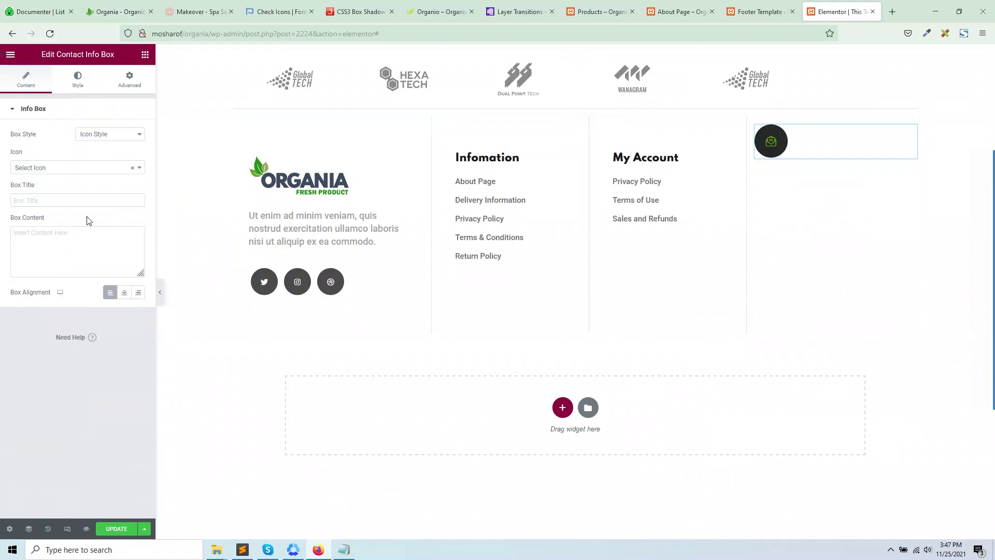
# Copy the street address from the HTML demo's Contact Us column and return to the footer template editor.
pyautogui.hotkey('ctrl', 'Tab')
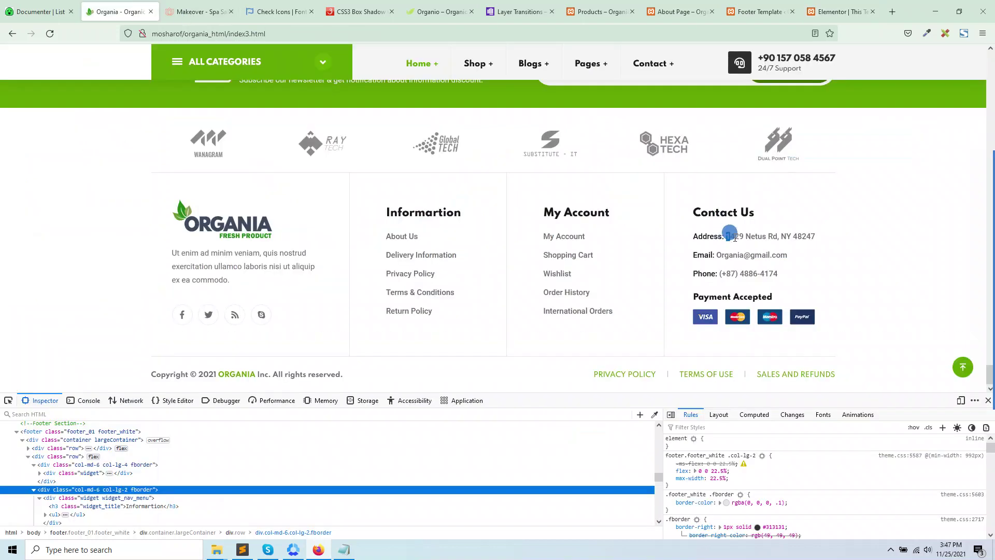
pyautogui.moveTo(728, 237); pyautogui.dragTo(826, 242)
pyautogui.hotkey('ctrl', 'c')
pyautogui.hotkey('ctrl', 'Tab')
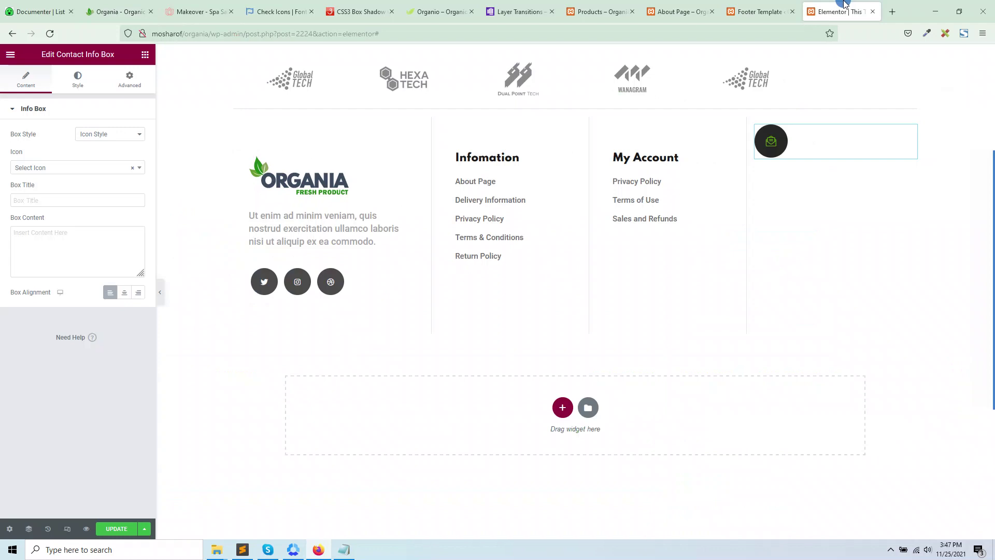
# Set the Contact Info Box to Without Icon Style and paste the copied street address as its box title.
pyautogui.click(102, 133)
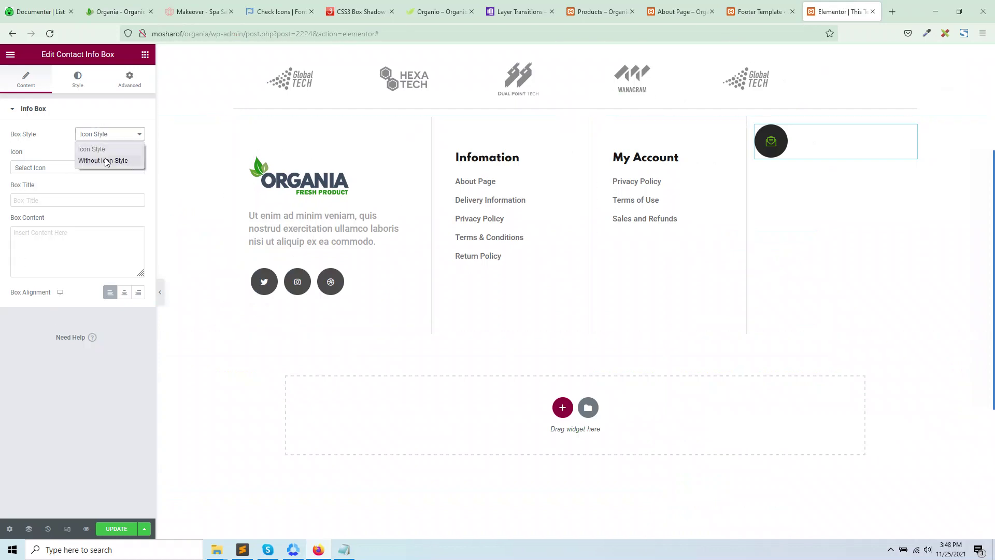
pyautogui.click(105, 160)
pyautogui.click(57, 168)
pyautogui.hotkey('ctrl', 'v')
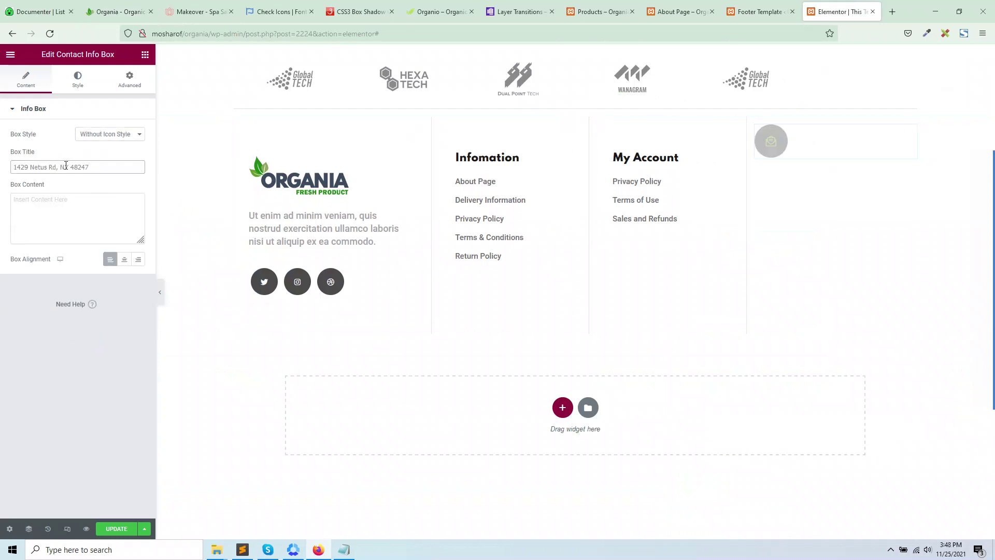
# Paste the copied street address as the Contact Info Box's content and replace its title with "Address:", copying the label from the HTML demo.
pyautogui.click(49, 197)
pyautogui.hotkey('ctrl', 'v')
pyautogui.click(142, 4)
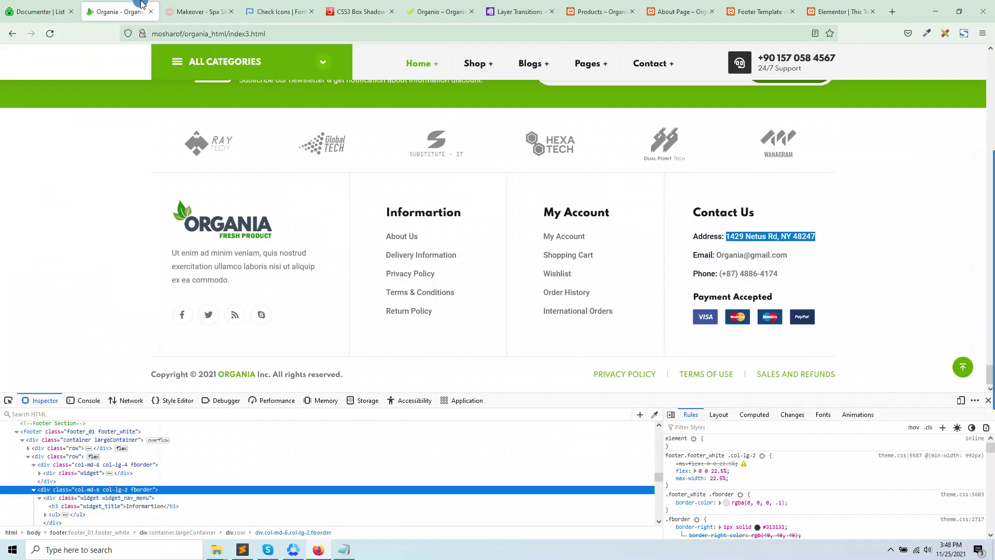
pyautogui.doubleClick(709, 236)
pyautogui.hotkey('ctrl', 'c')
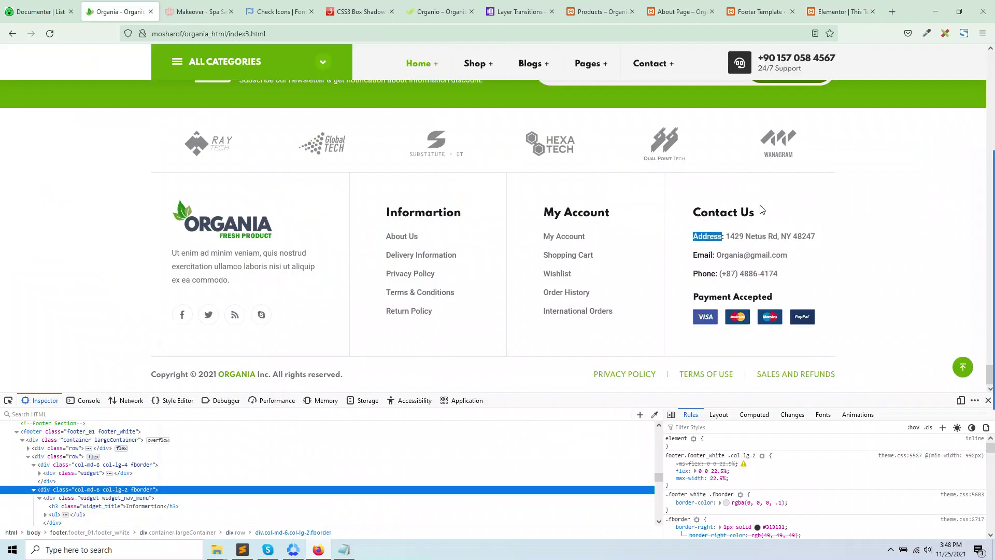
pyautogui.click(842, 12)
pyautogui.click(116, 167)
pyautogui.hotkey('ctrl', 'a')
pyautogui.hotkey('ctrl', 'v')
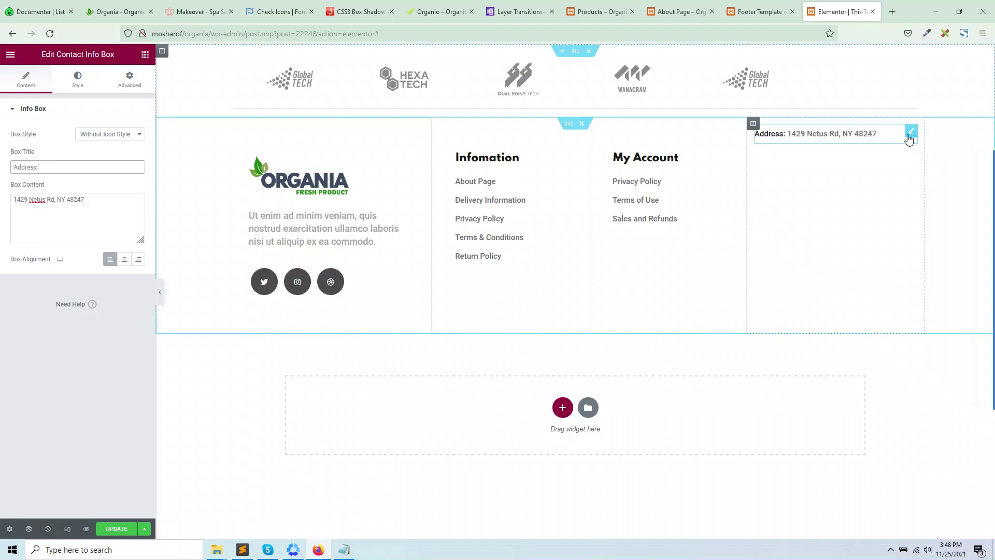
# Duplicate the address Contact Info Box twice so the fourth column holds three stacked info boxes.
pyautogui.rightClick(914, 130)
pyautogui.click(921, 156)
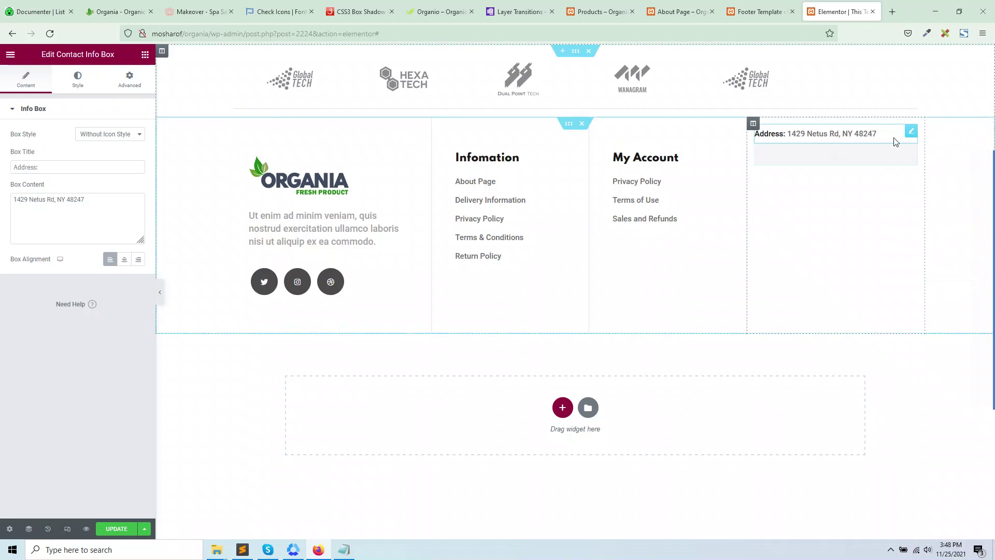
pyautogui.rightClick(914, 139)
pyautogui.click(916, 157)
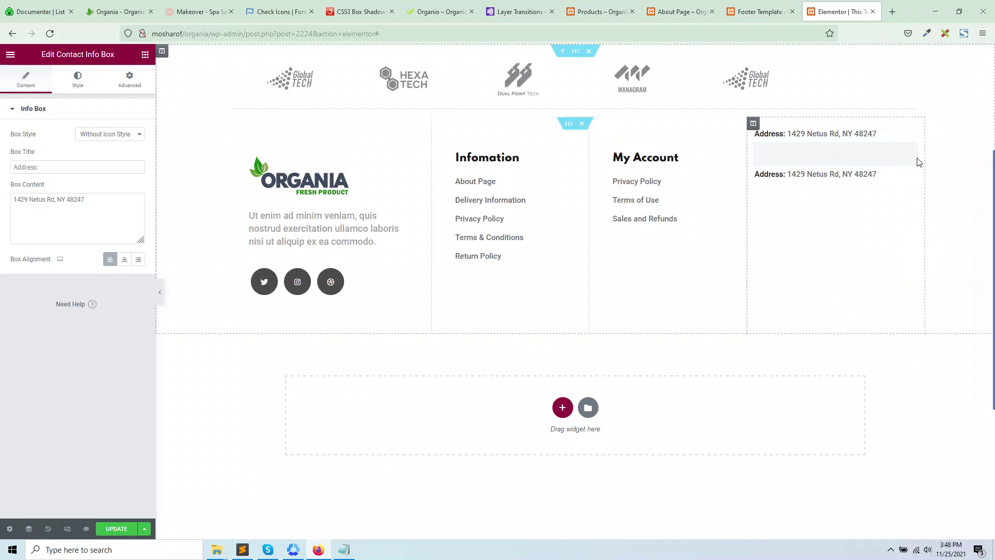
# Copy the e-mail address from the HTML demo into the second info box's content and title that box "Email:".
pyautogui.click(146, 5)
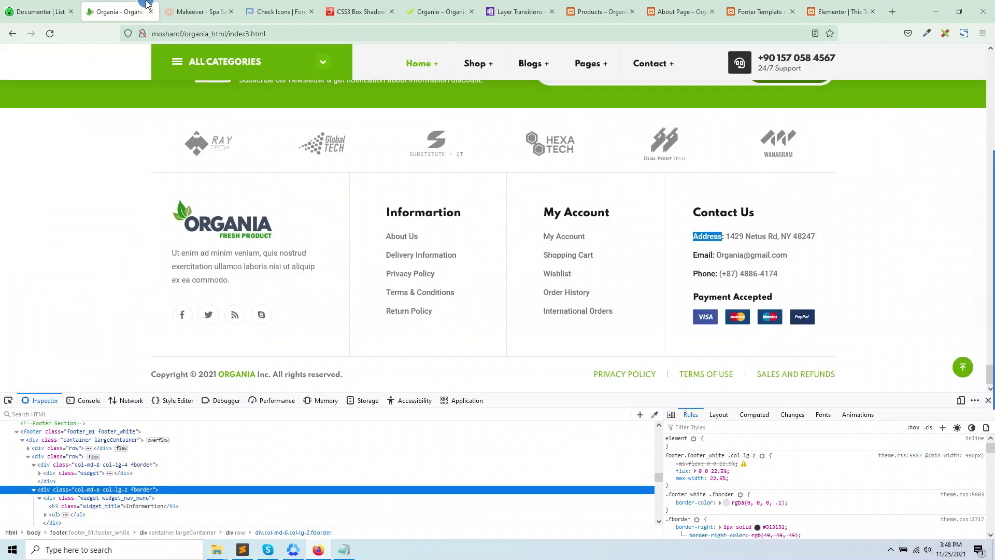
pyautogui.moveTo(716, 255); pyautogui.dragTo(790, 255)
pyautogui.hotkey('ctrl', 'c')
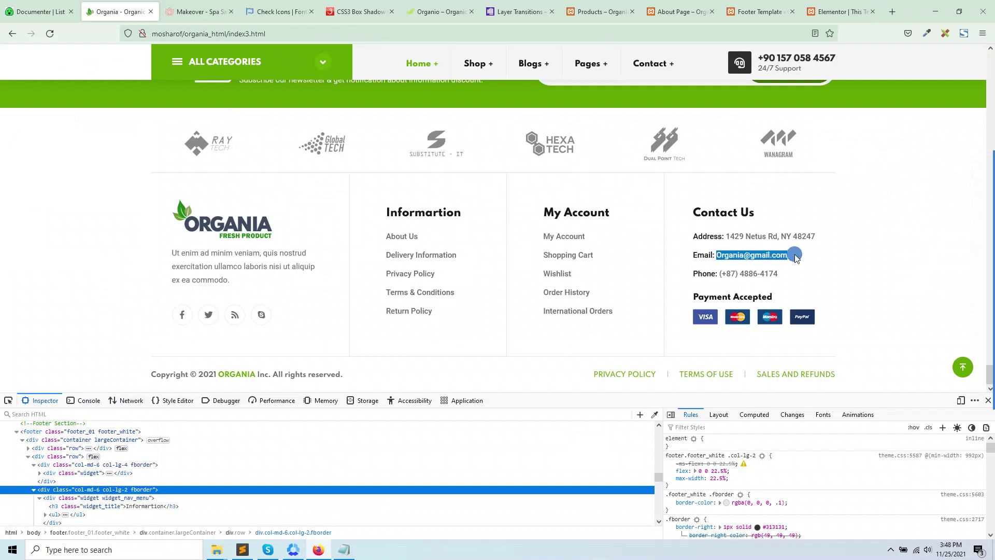
pyautogui.click(840, 16)
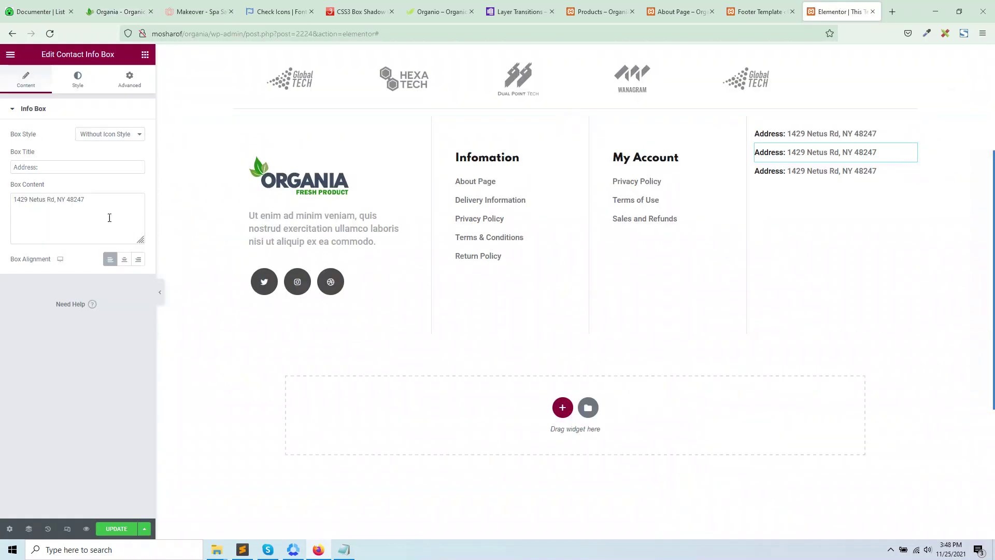
pyautogui.click(805, 144)
pyautogui.moveTo(80, 199); pyautogui.dragTo(3, 195)
pyautogui.hotkey('ctrl', 'v')
pyautogui.doubleClick(27, 167)
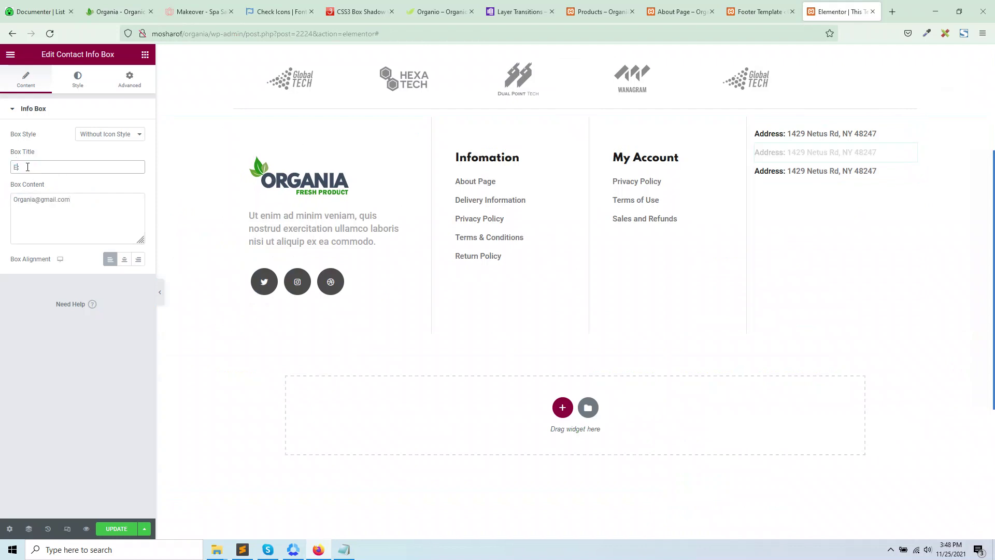
# Copy the phone number from the HTML demo into the third info box's content and title that box "Phone:".
pyautogui.click(118, 11)
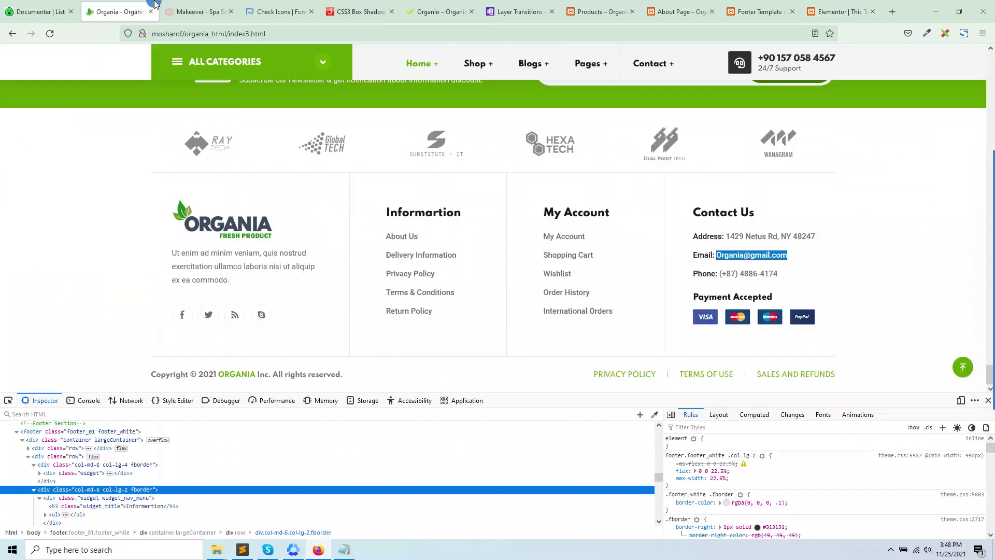
pyautogui.moveTo(722, 275); pyautogui.dragTo(803, 272)
pyautogui.hotkey('ctrl', 'c')
pyautogui.click(839, 11)
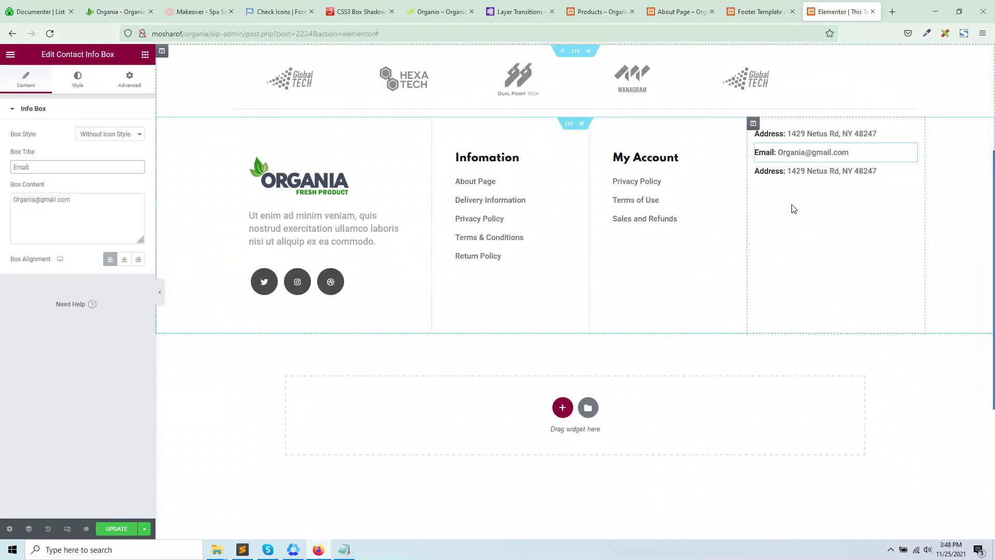
pyautogui.tripleClick(31, 200)
pyautogui.hotkey('ctrl', 'v')
pyautogui.click(47, 166)
pyautogui.tripleClick(21, 167)
pyautogui.write('Ph')
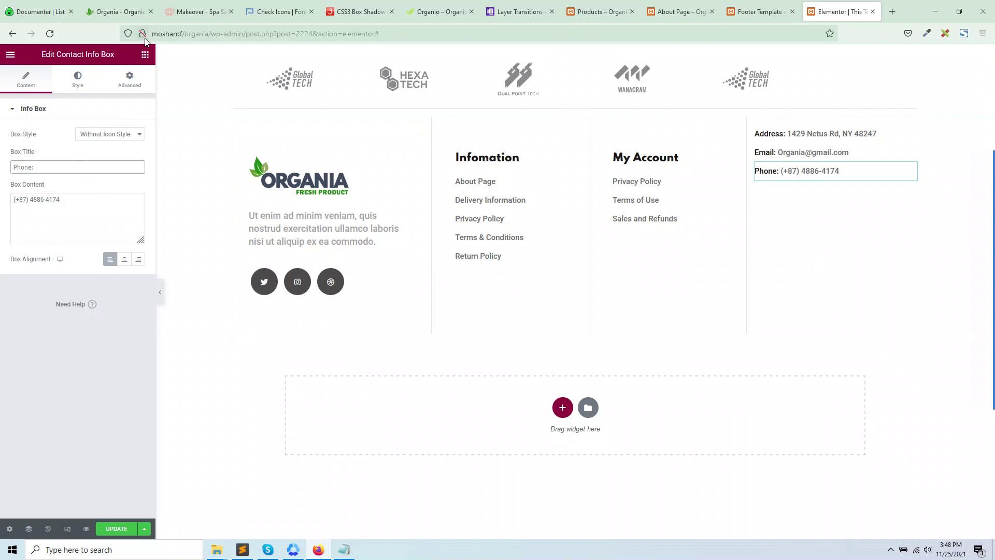
# Add an Organia Headings widget above the address info box in the fourth column.
pyautogui.click(145, 54)
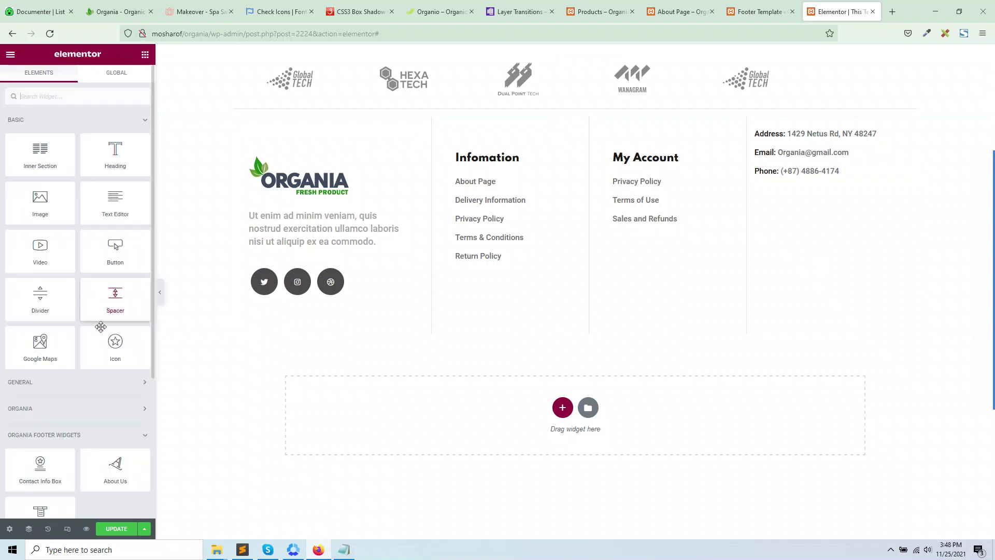
pyautogui.click(56, 413)
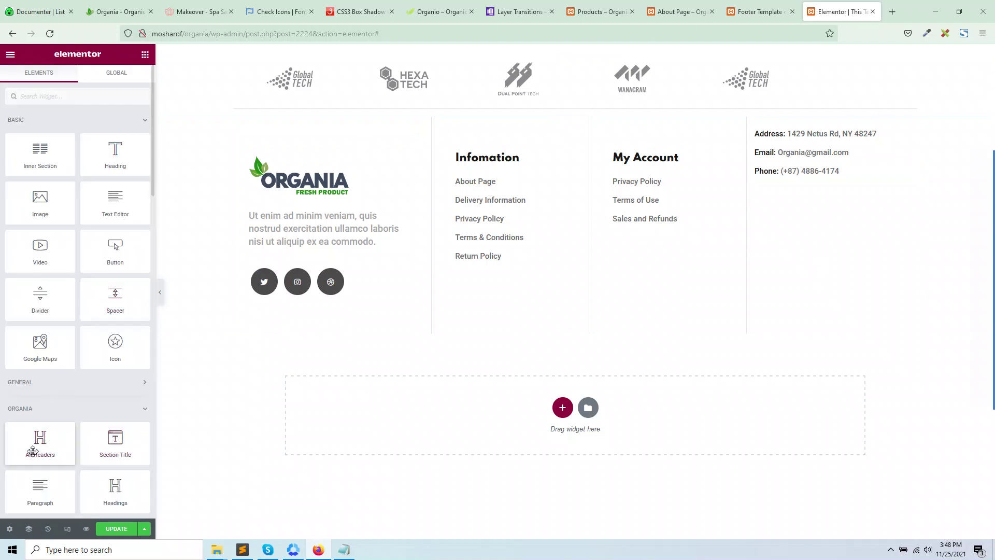
pyautogui.moveTo(115, 487); pyautogui.dragTo(795, 136)
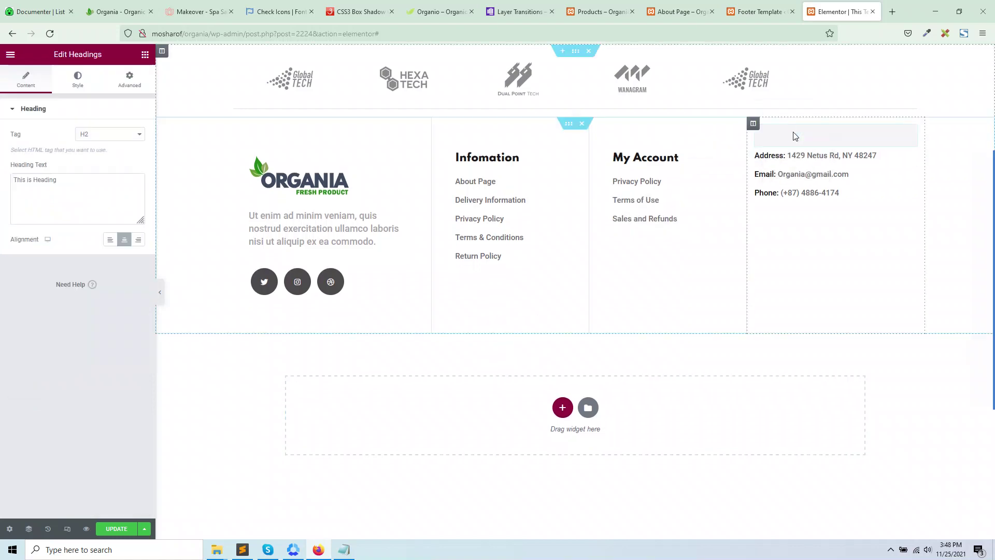
# Inspect the HTML demo's Contact Us title, copy its text color #191919, and return to the footer template editor.
pyautogui.click(119, 12)
pyautogui.rightClick(722, 214)
pyautogui.click(746, 341)
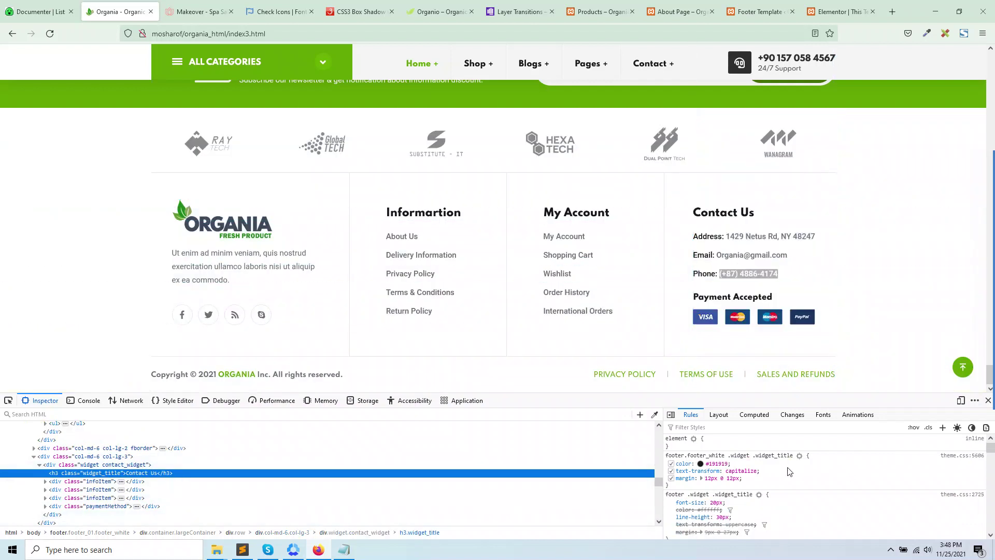
pyautogui.click(750, 462)
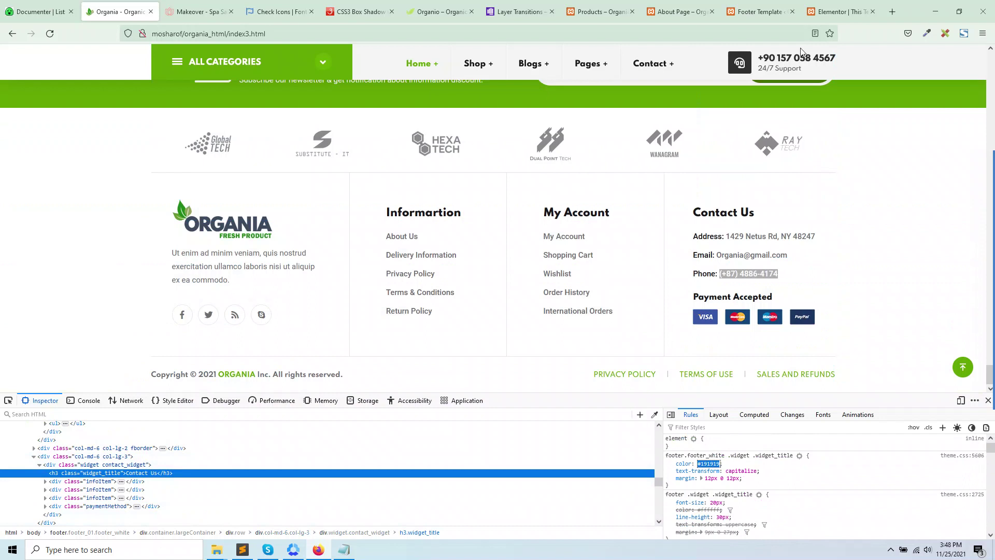
pyautogui.click(842, 12)
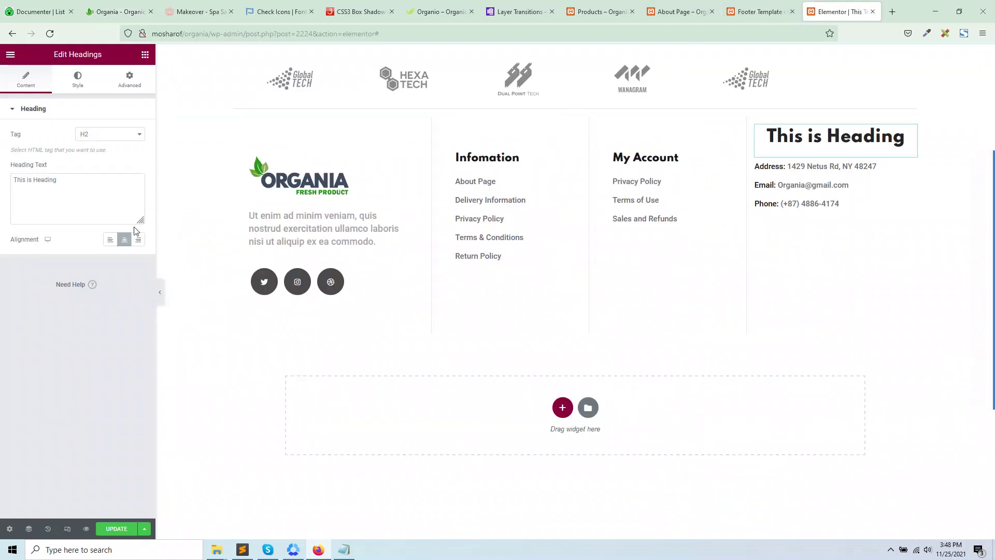
# Left-align the new heading and change its text to "Contact Info".
pyautogui.click(110, 239)
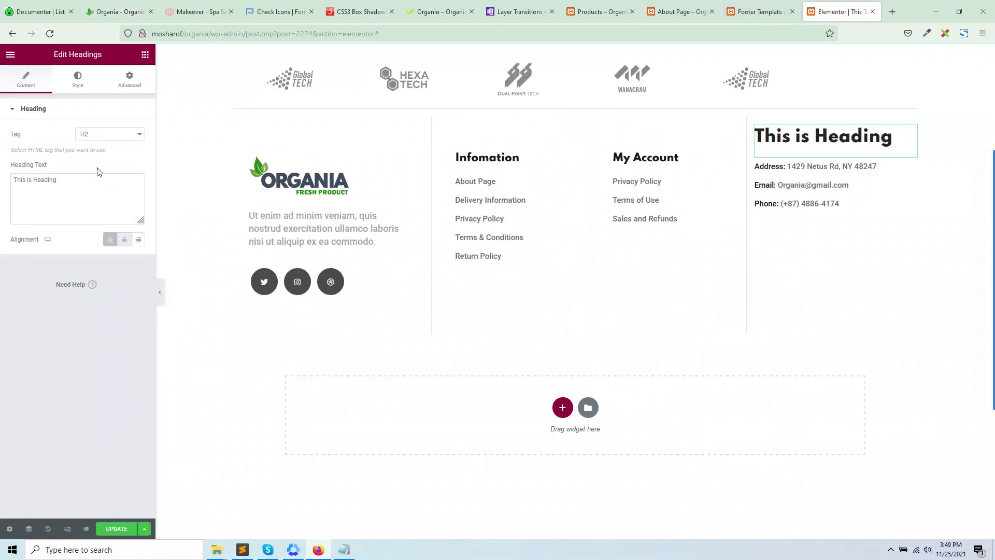
pyautogui.tripleClick(78, 176)
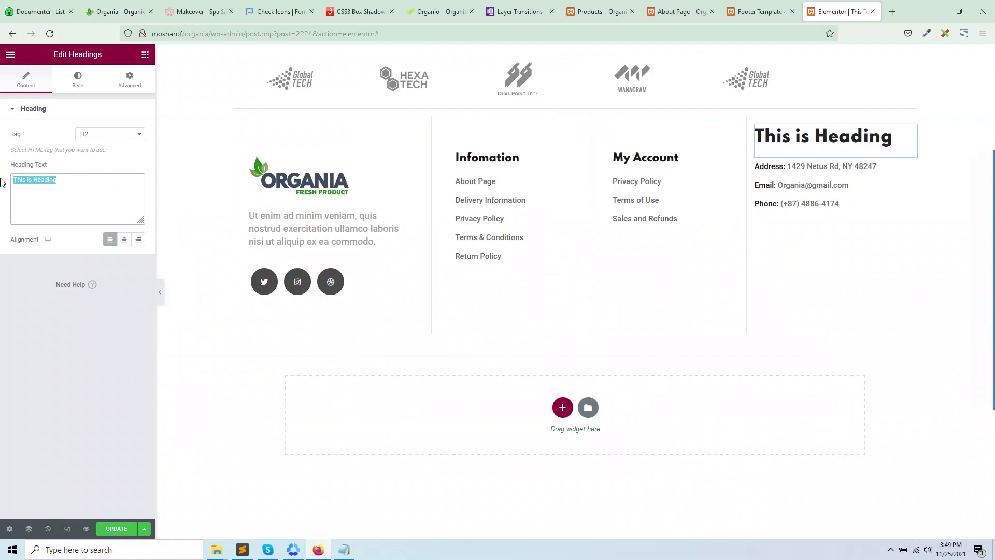
pyautogui.write('Contact Info')
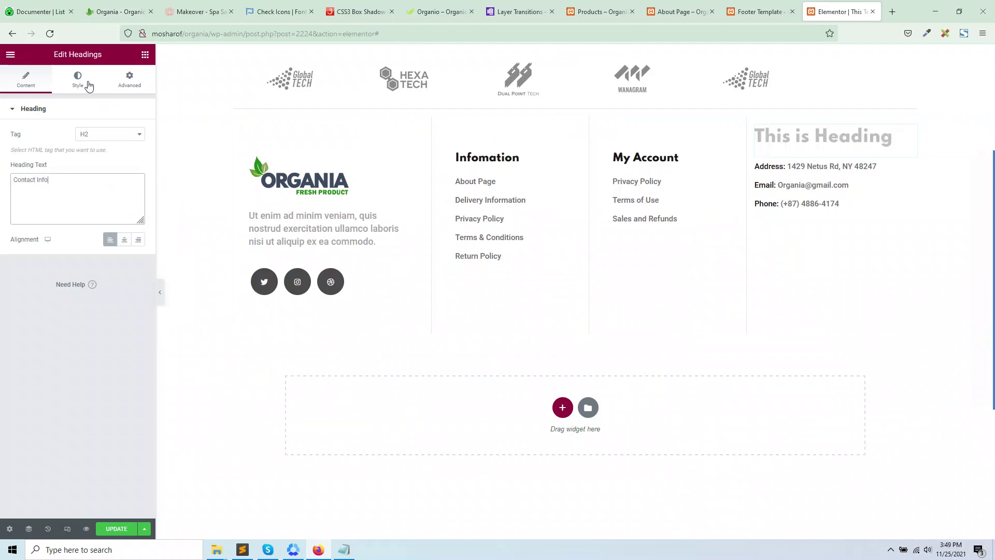
# Give the Contact Info heading the color copied from the demo title and set its font size to 20 px.
pyautogui.click(88, 83)
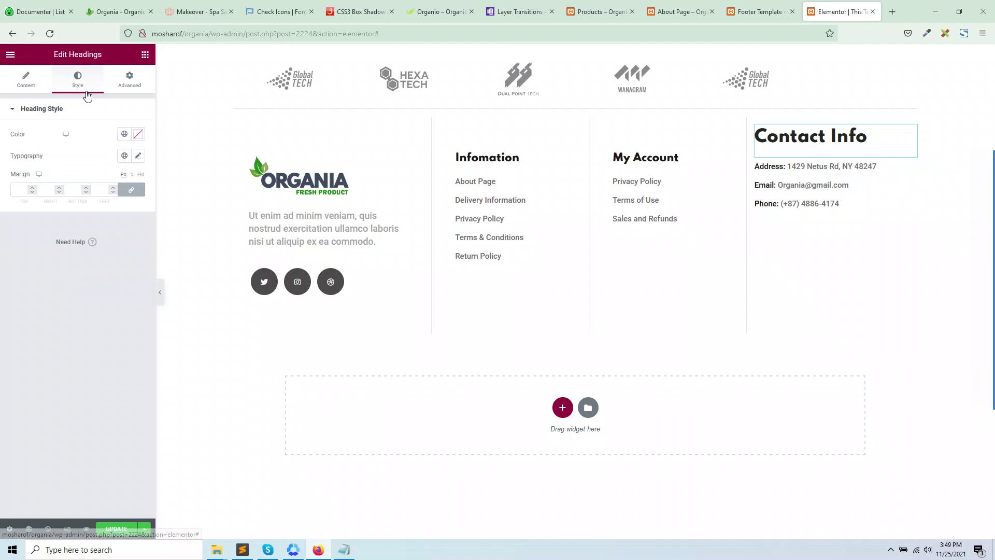
pyautogui.click(138, 133)
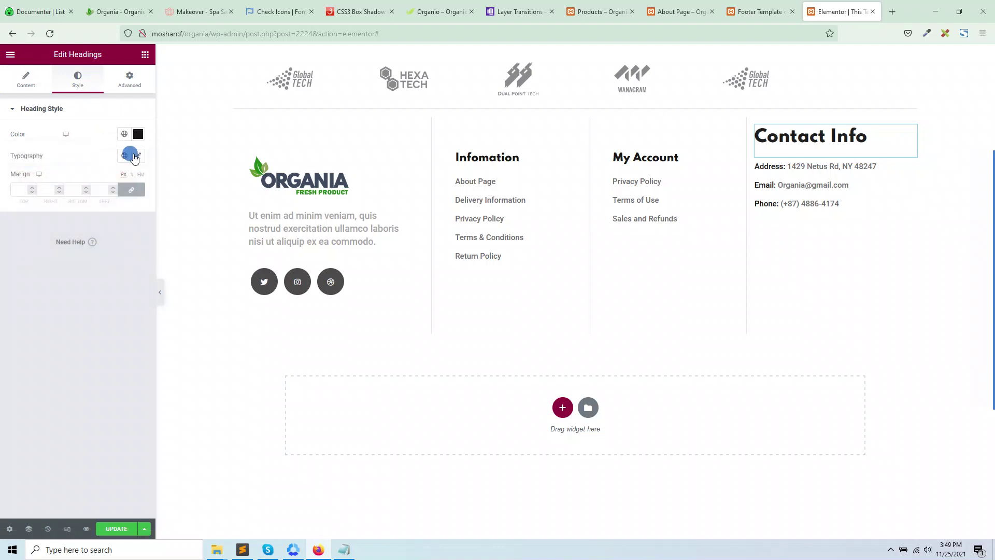
pyautogui.click(138, 155)
pyautogui.click(120, 238)
pyautogui.write('20')
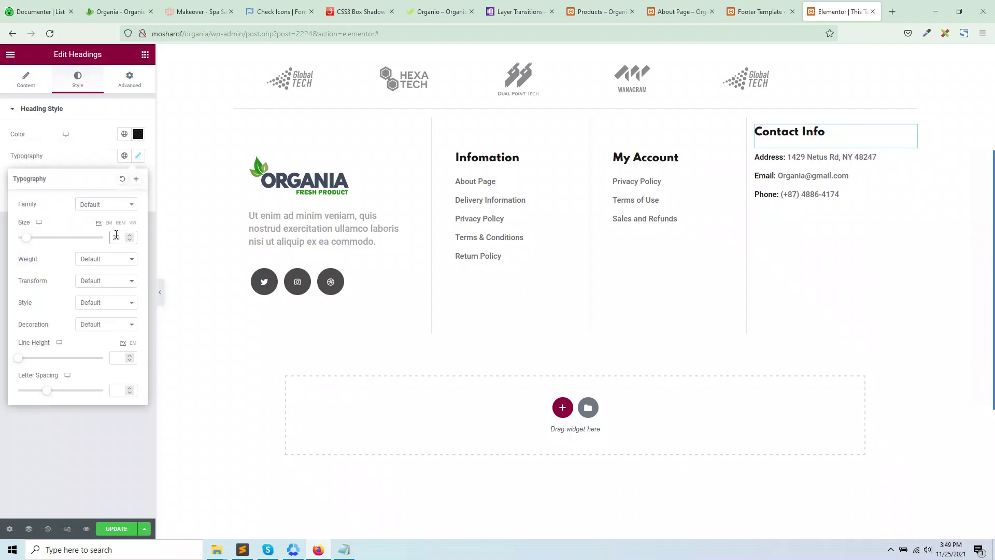
pyautogui.click(85, 156)
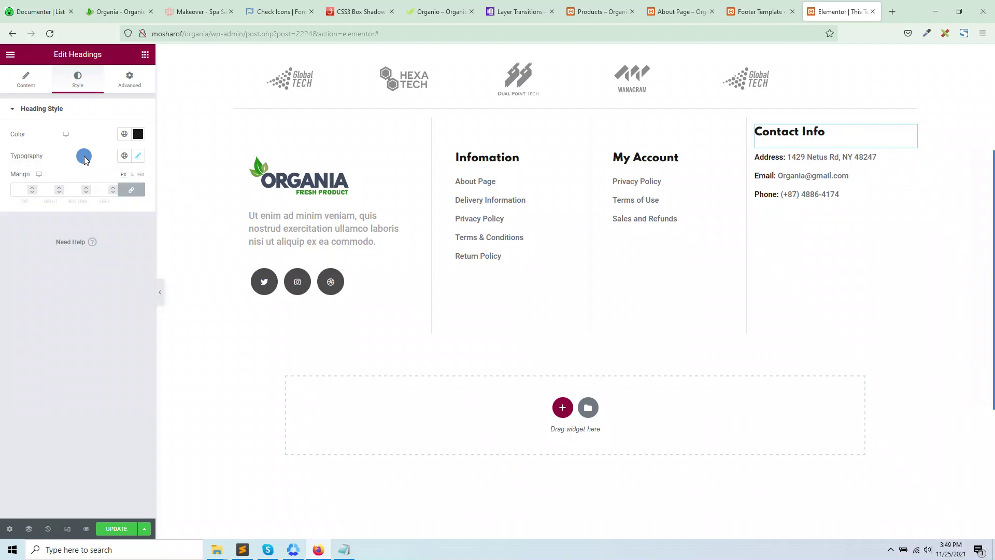
# Unlink the Contact Info heading's margin values and set its bottom margin to 10 px.
pyautogui.click(132, 190)
pyautogui.click(69, 187)
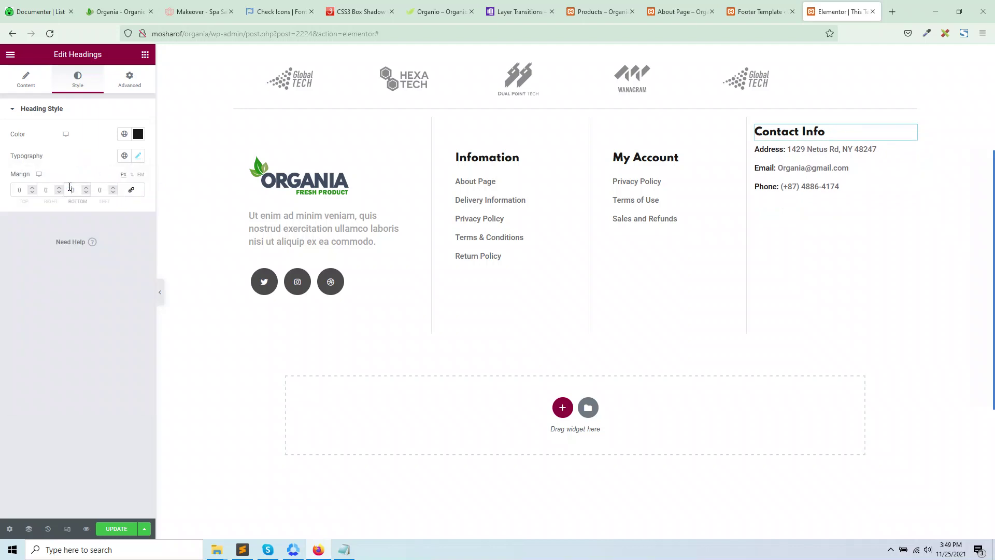
pyautogui.write('1')
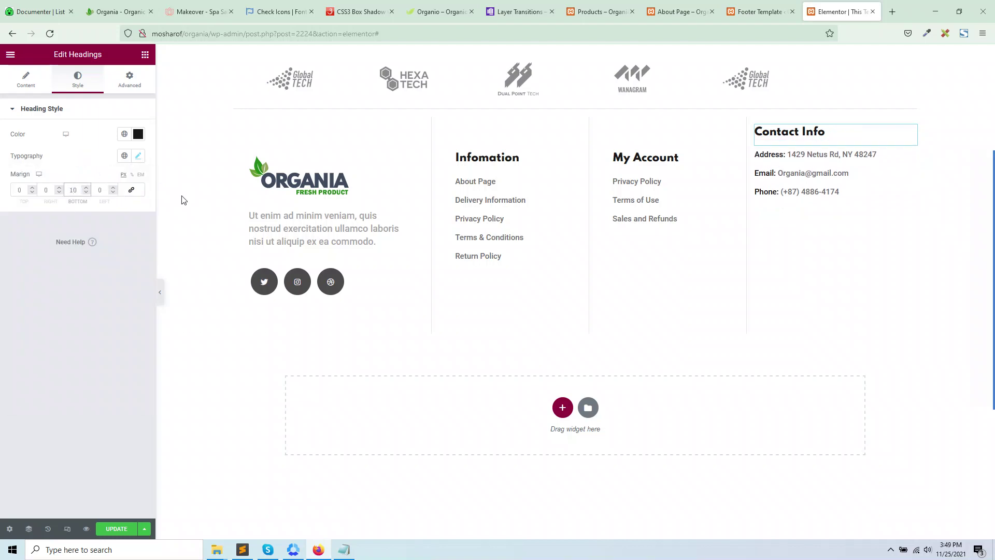
# Set the fourth column's margins to 60 px top, 30 px bottom and 30 px left.
pyautogui.click(753, 123)
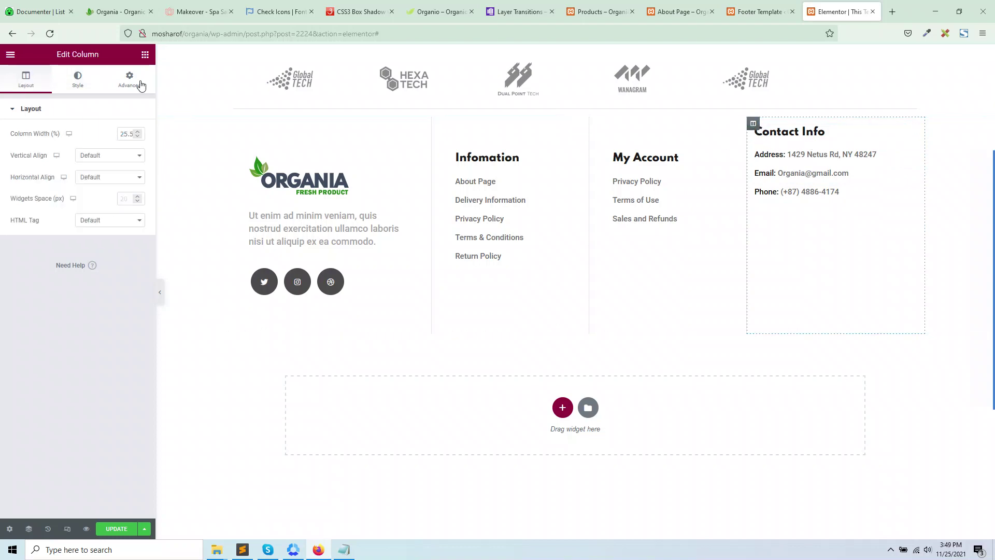
pyautogui.click(129, 79)
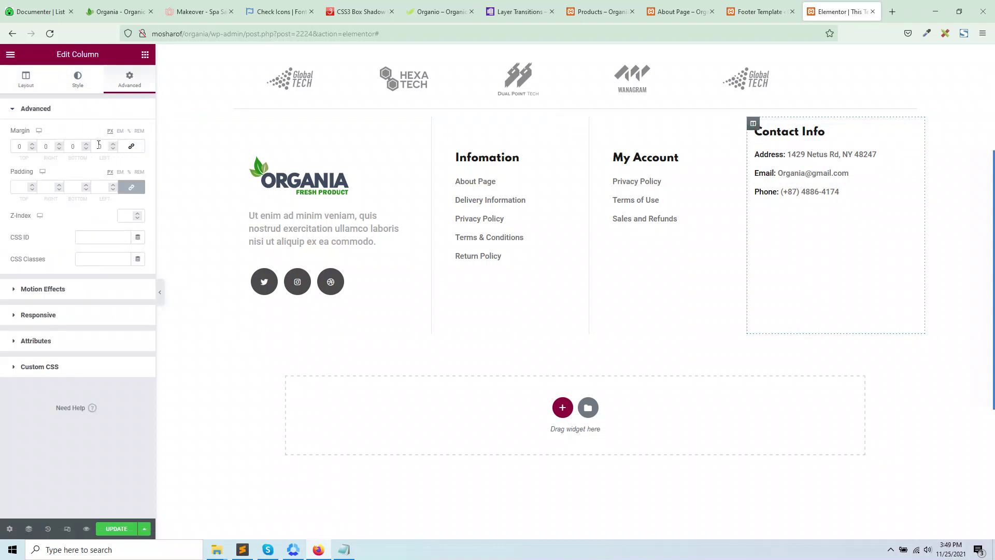
pyautogui.write('30')
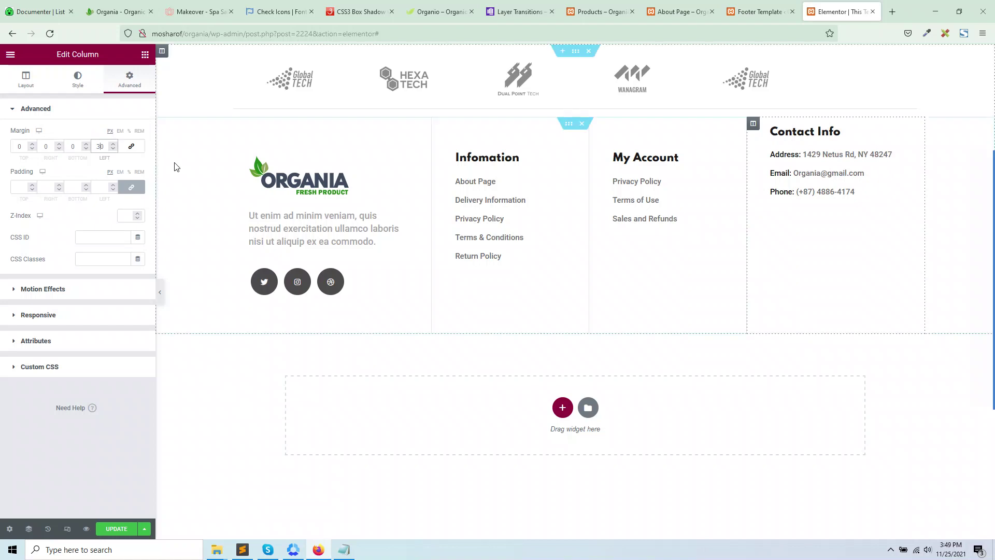
pyautogui.click(18, 146)
pyautogui.write('60')
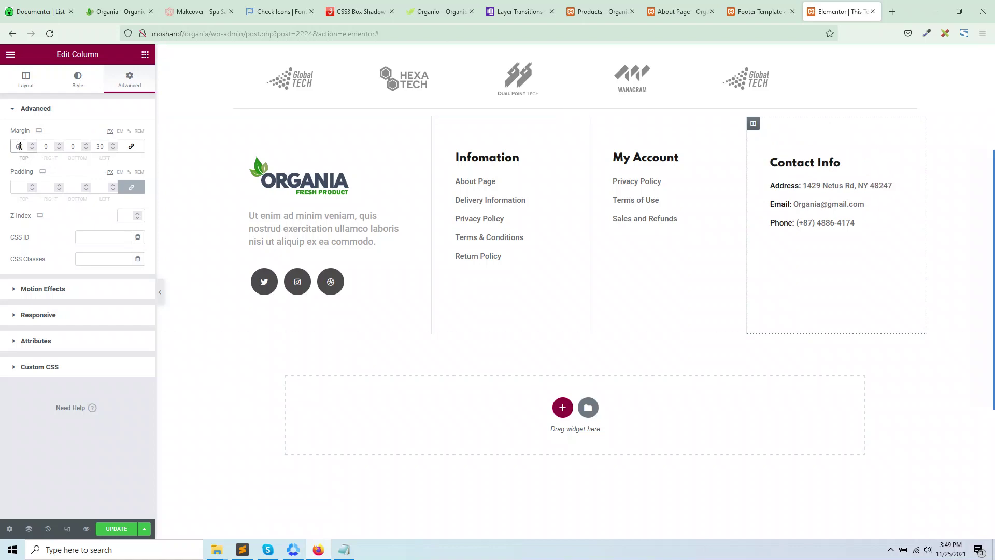
pyautogui.click(70, 146)
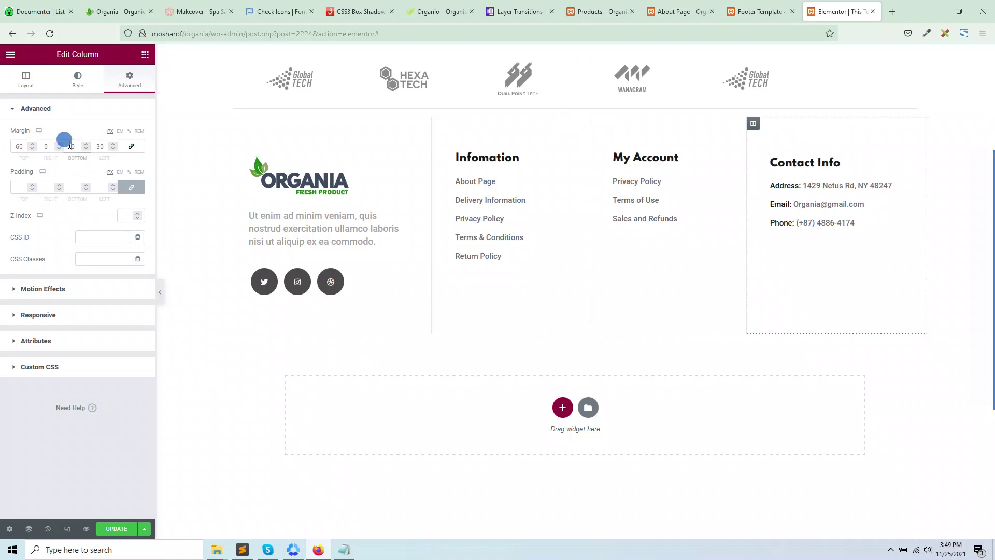
pyautogui.write('3')
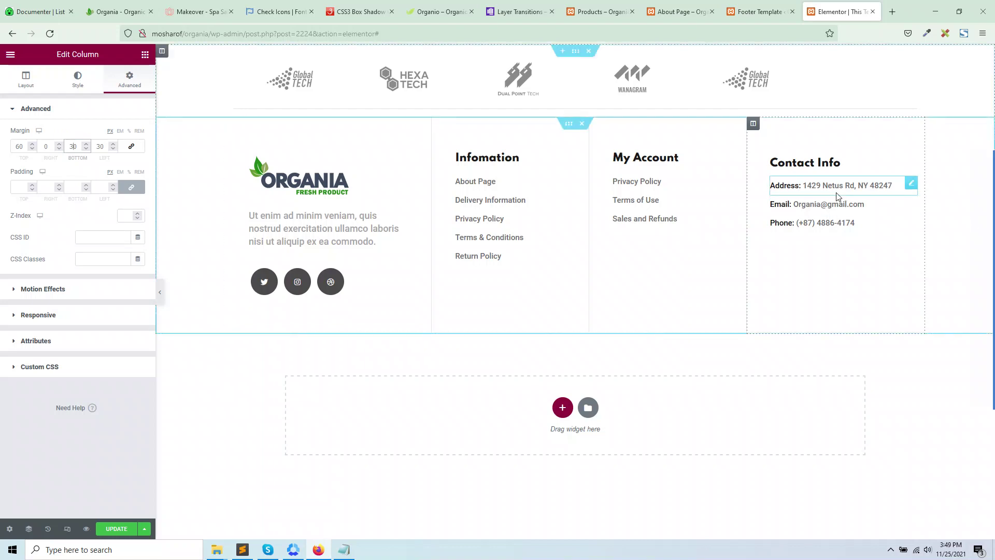
# Check the fourth column against the HTML demo, and paste a copy of the Contact Info heading below its Phone line.
pyautogui.click(117, 11)
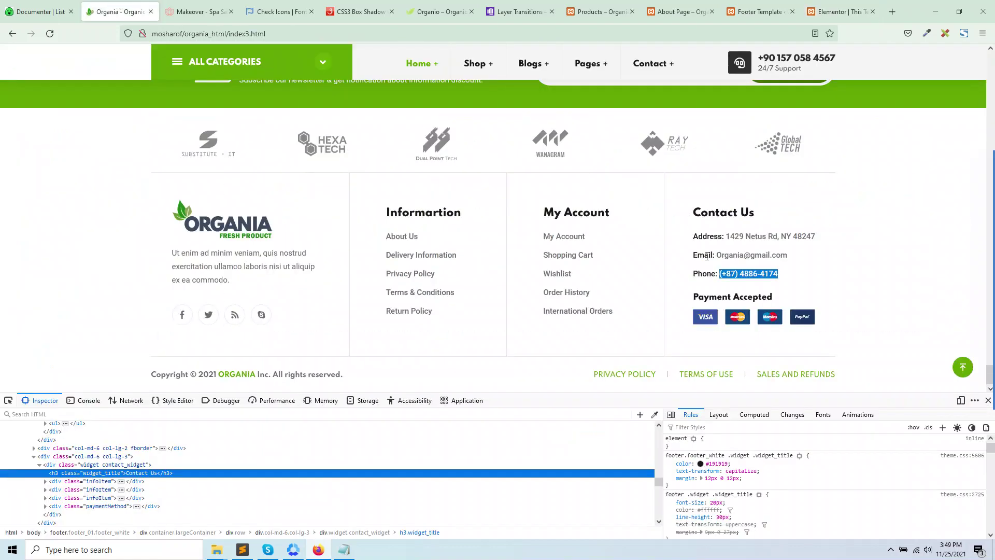
pyautogui.click(752, 251)
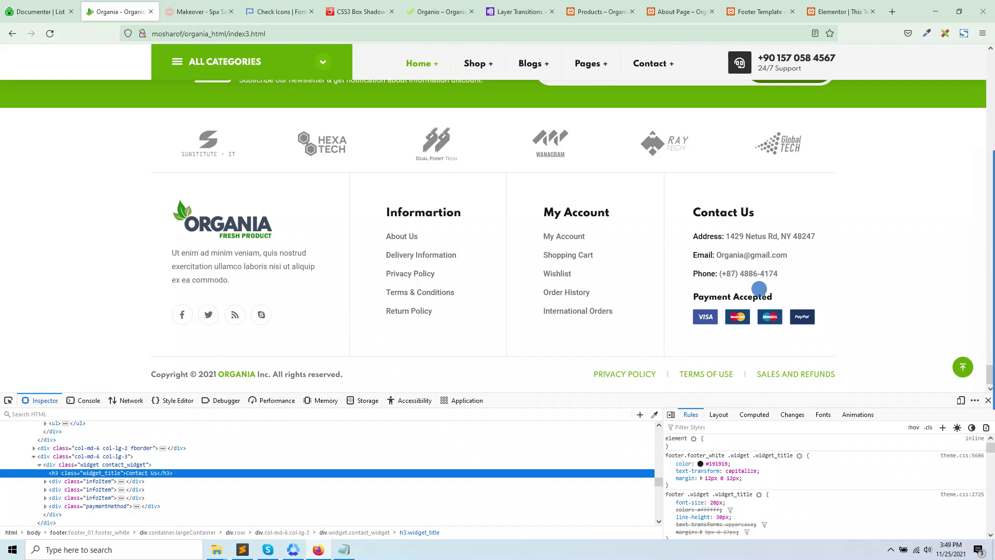
pyautogui.click(842, 12)
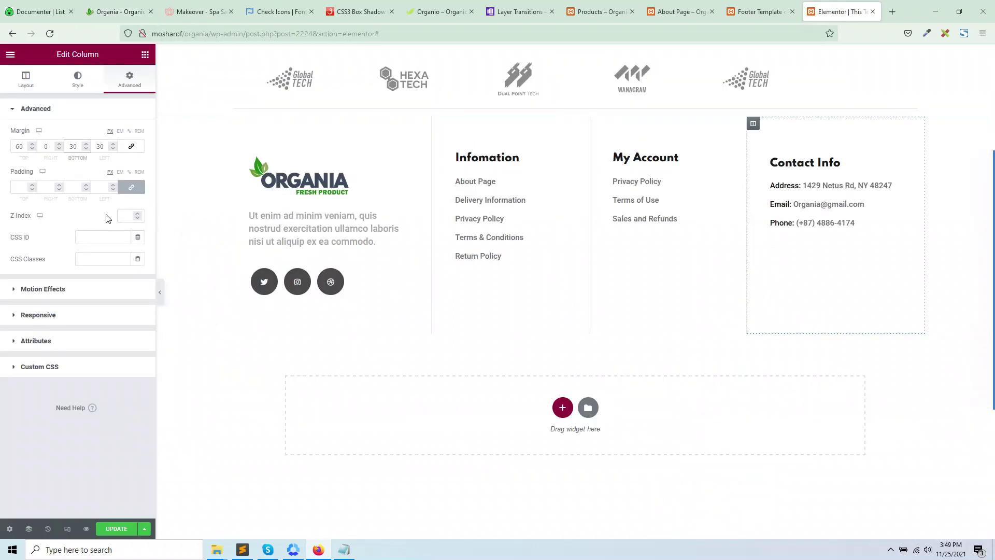
pyautogui.rightClick(838, 159)
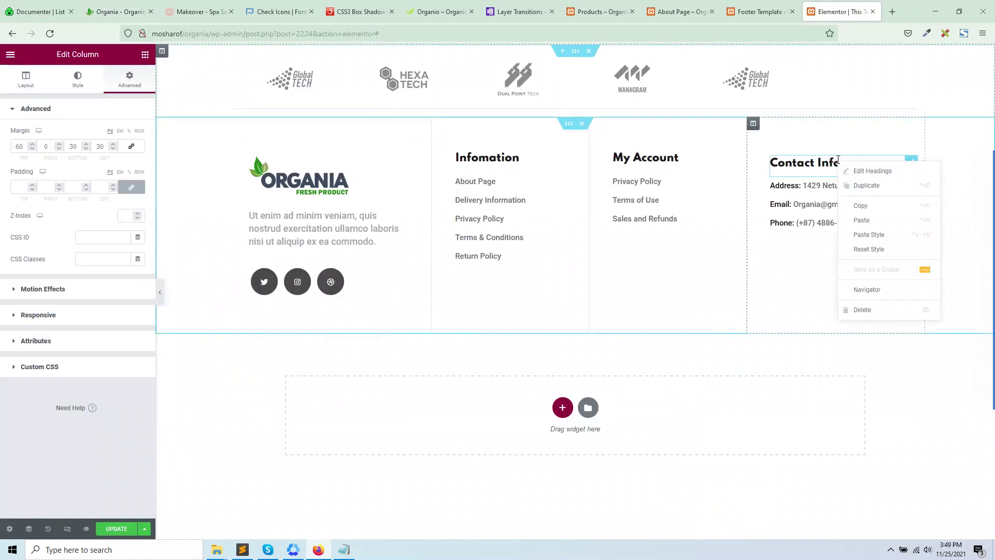
pyautogui.click(865, 205)
pyautogui.rightClick(840, 269)
pyautogui.click(865, 345)
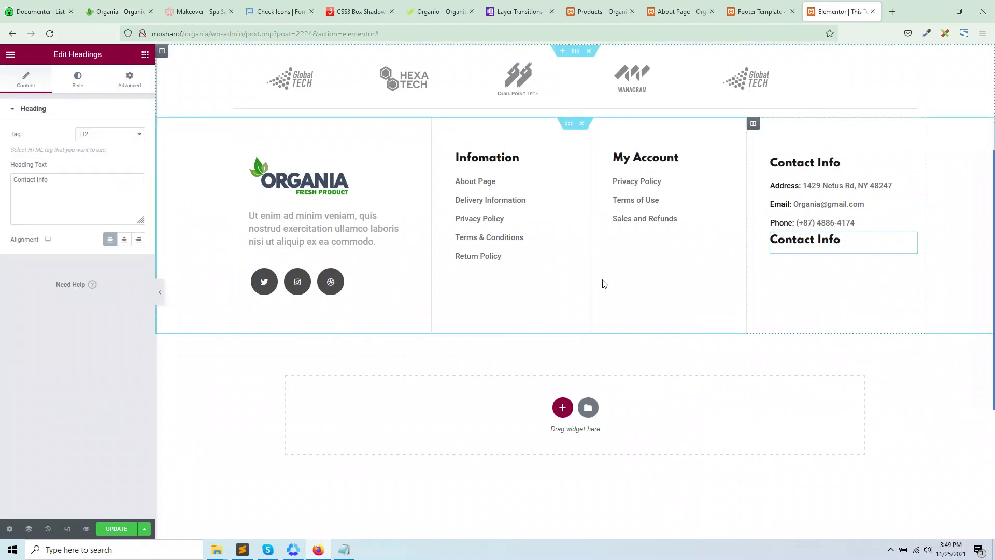
# Inspect the styles of the Payment Accepted title in the HTML demo.
pyautogui.click(130, 12)
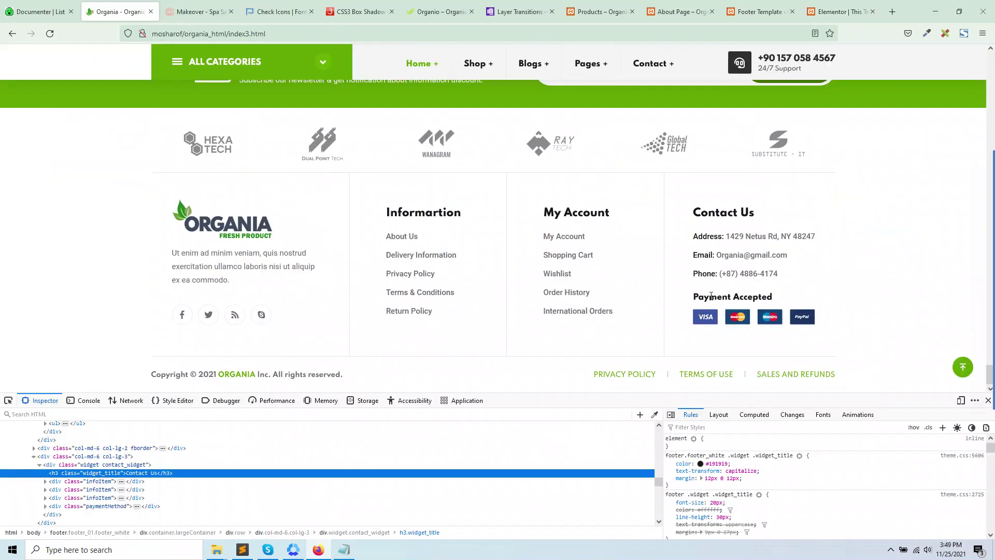
pyautogui.rightClick(711, 295)
pyautogui.click(736, 424)
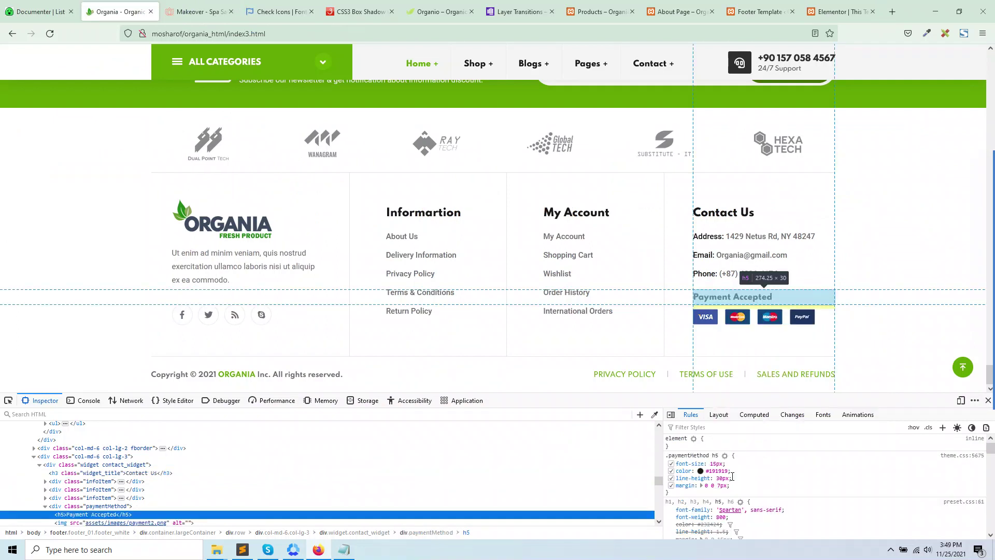
pyautogui.click(728, 471)
pyautogui.click(839, 12)
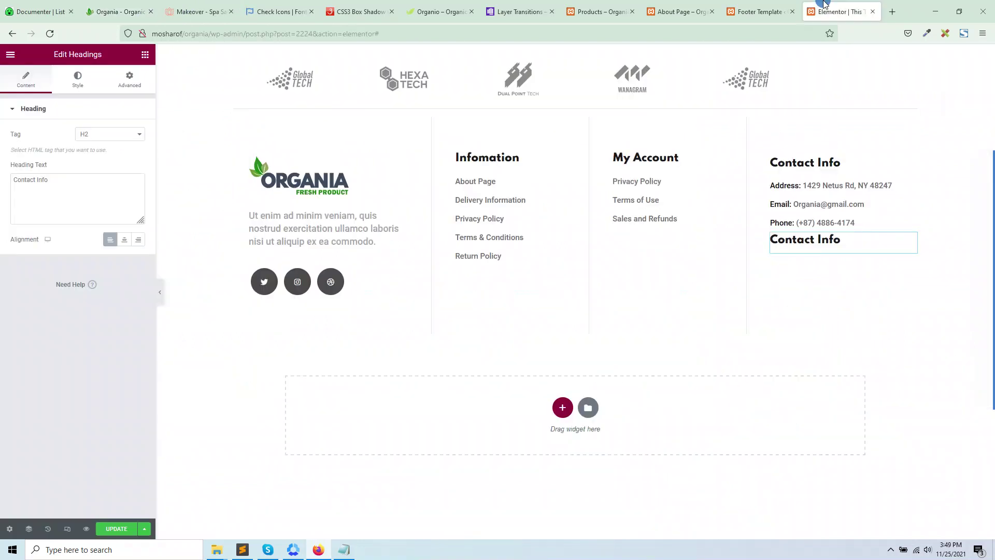
# Set the pasted heading's font size to 15 px and its top margin to 20 px.
pyautogui.click(75, 83)
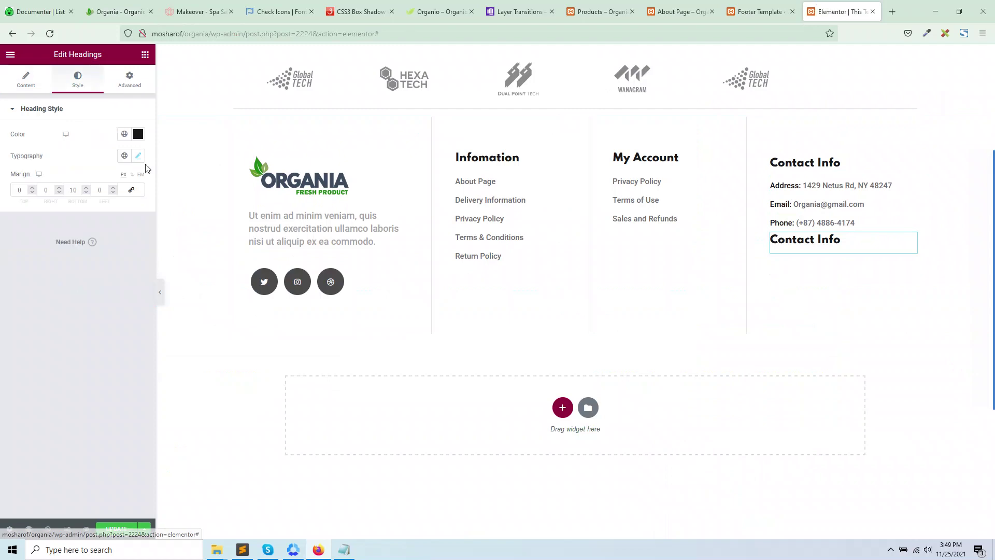
pyautogui.click(138, 134)
pyautogui.click(136, 164)
pyautogui.click(136, 159)
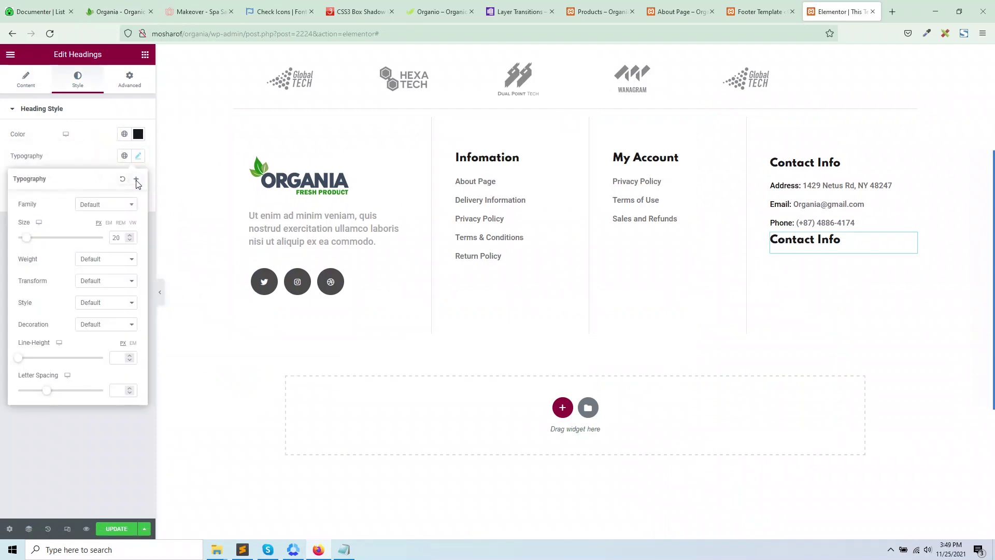
pyautogui.click(128, 240)
pyautogui.click(128, 241)
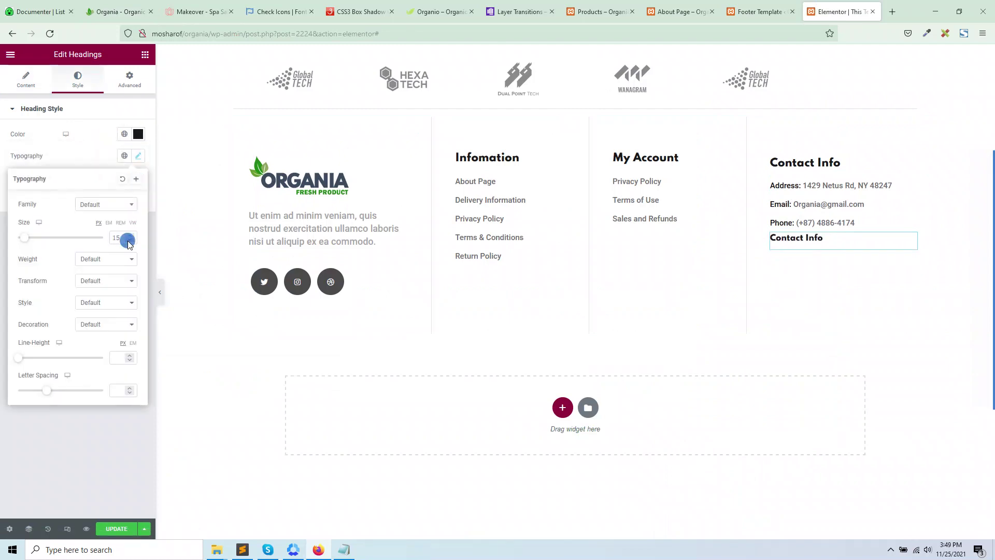
pyautogui.click(83, 136)
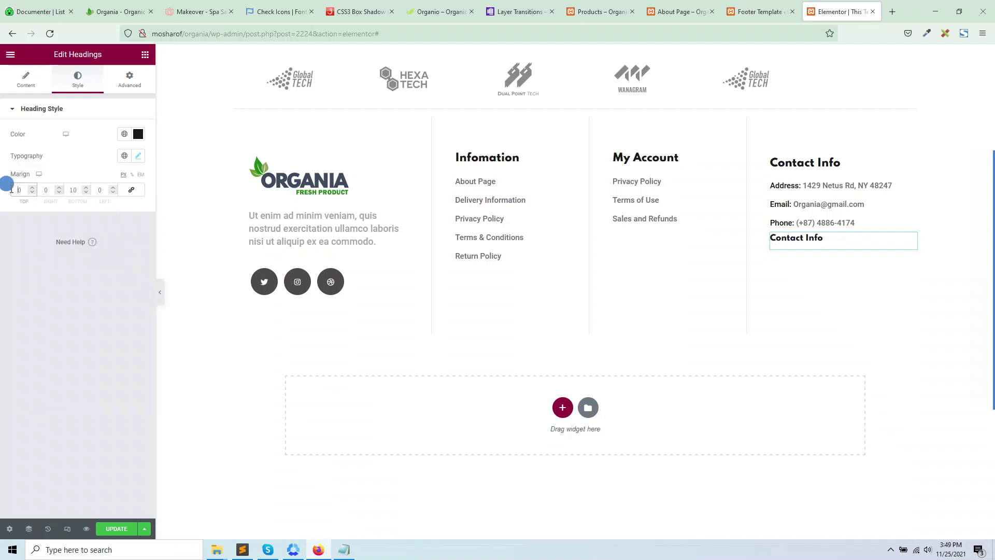
pyautogui.write('2')
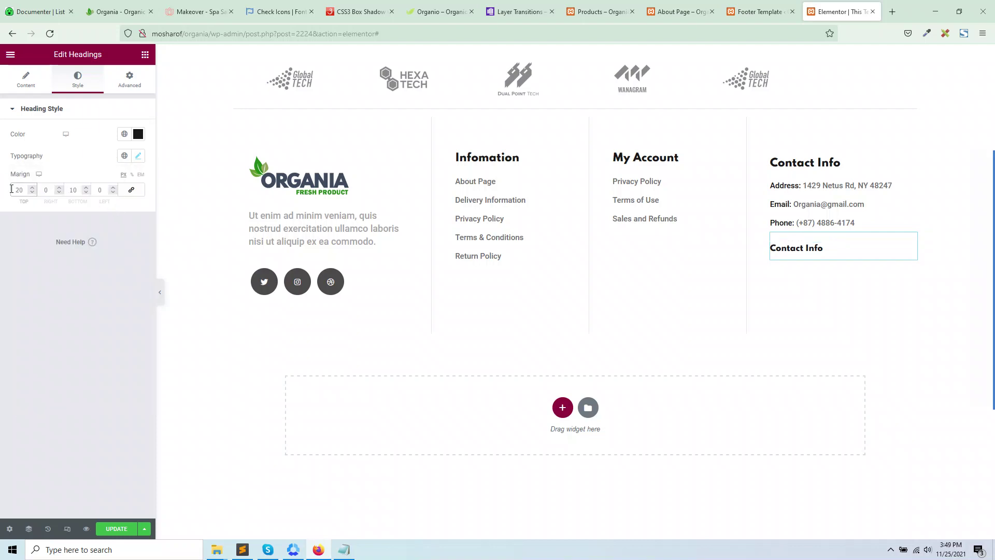
# Add an Image widget below the pasted heading and insert the payment cards picture from the media library.
pyautogui.click(145, 56)
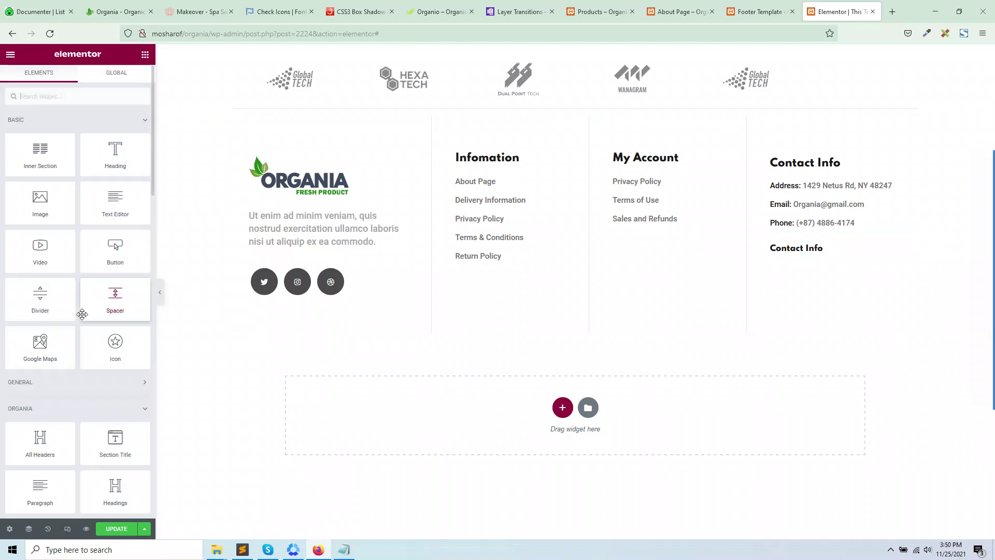
pyautogui.moveTo(40, 201); pyautogui.dragTo(813, 246)
pyautogui.click(78, 153)
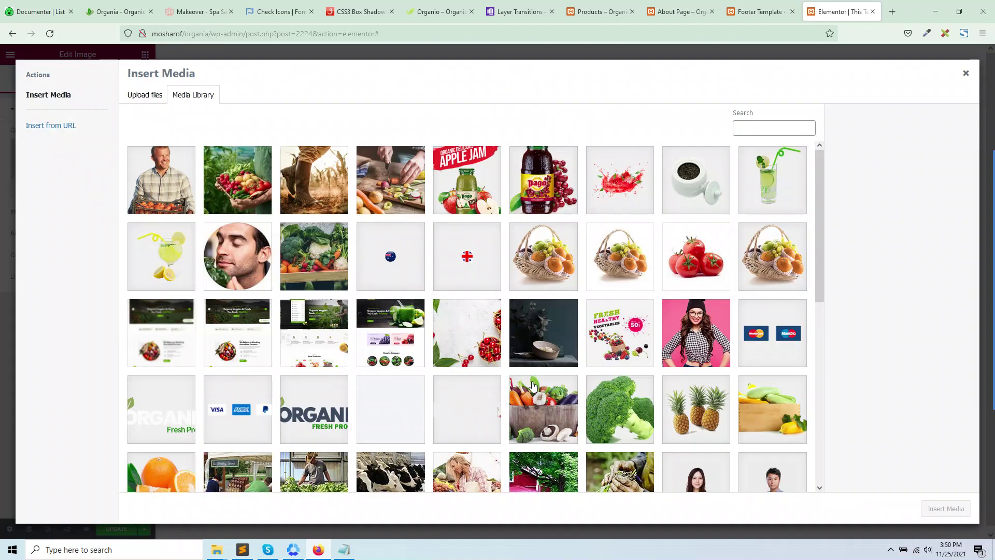
pyautogui.click(760, 342)
pyautogui.click(944, 508)
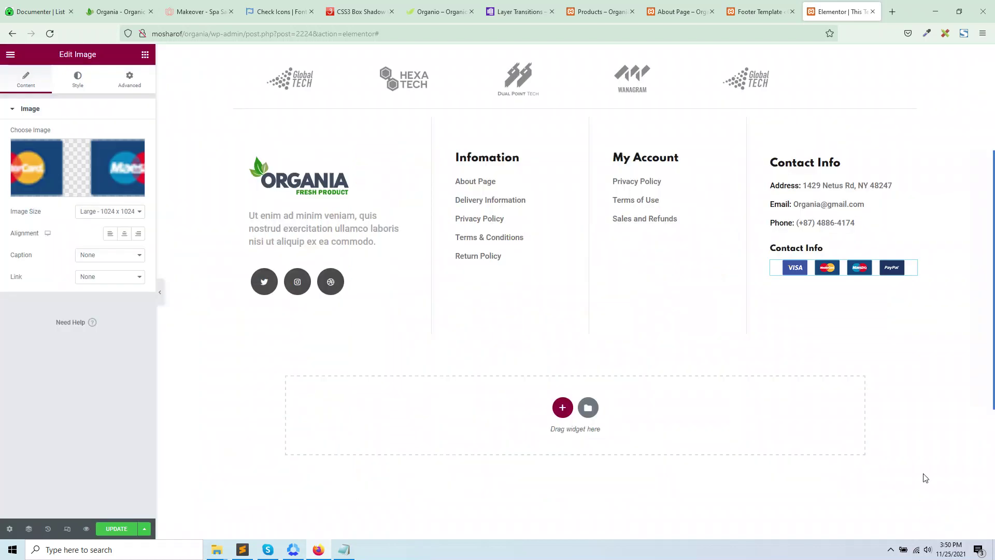
# Left-align the payment cards image at Full image size and update the footer template.
pyautogui.click(110, 233)
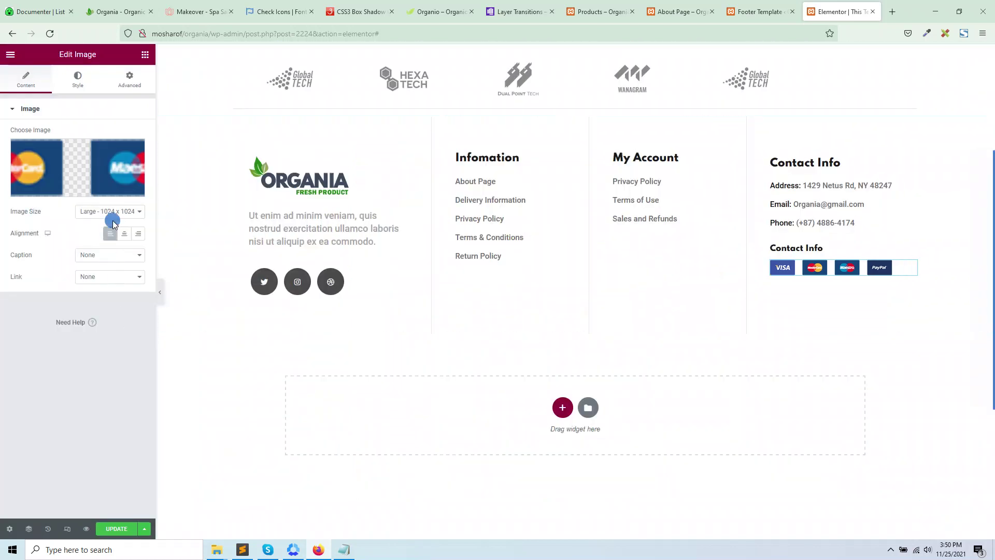
pyautogui.click(107, 212)
pyautogui.click(100, 385)
pyautogui.click(114, 534)
# Check the demo's copyright row and add a two-column Inner Section below the four footer columns.
pyautogui.click(147, 11)
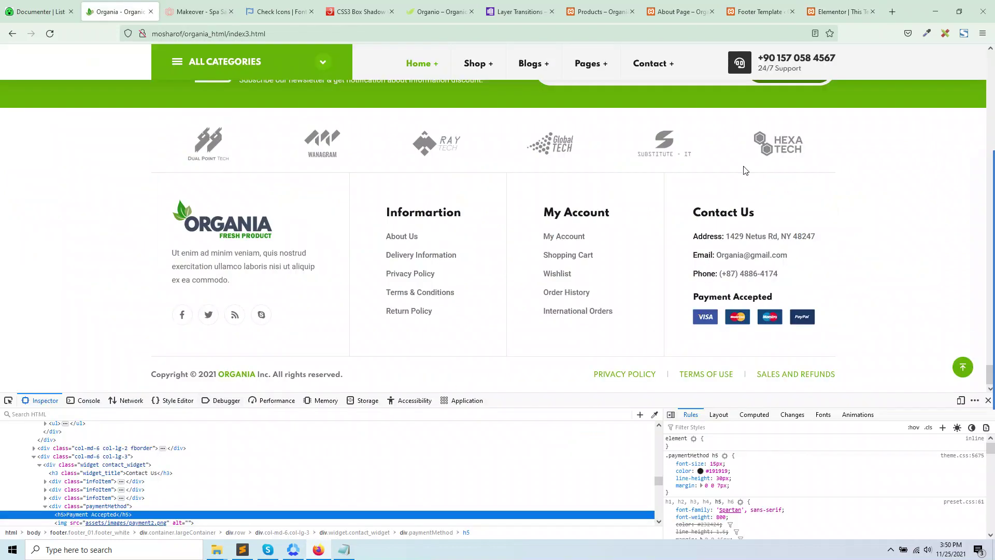
pyautogui.click(824, 12)
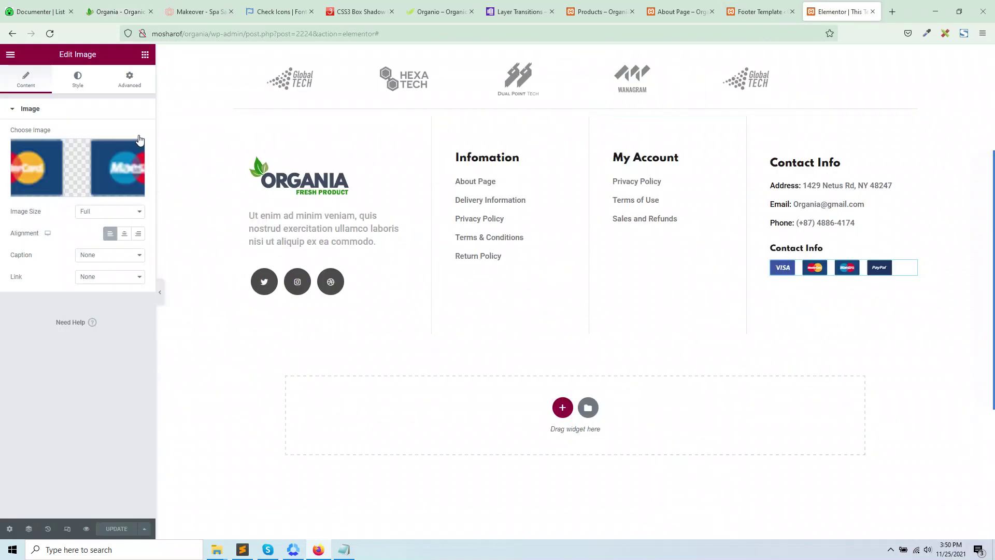
pyautogui.click(145, 54)
pyautogui.moveTo(40, 153); pyautogui.dragTo(681, 318)
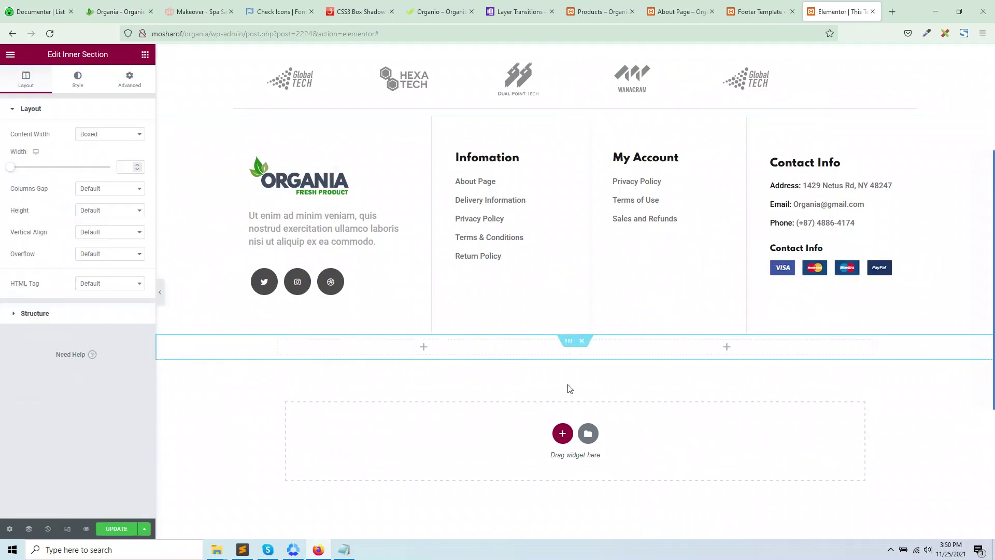
pyautogui.click(423, 347)
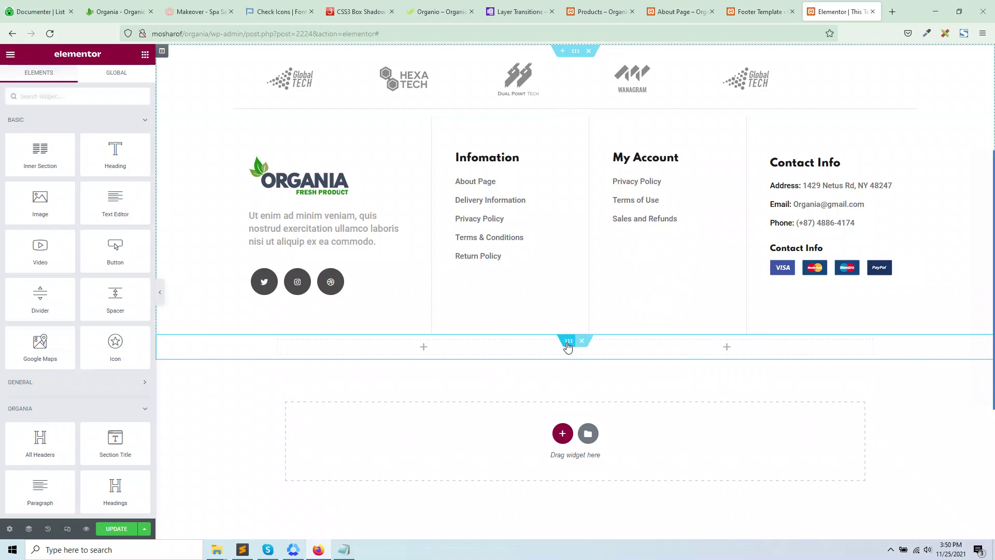
# Adjust the new inner section's layout and columns gap so it spans the width of the four-column row.
pyautogui.click(566, 340)
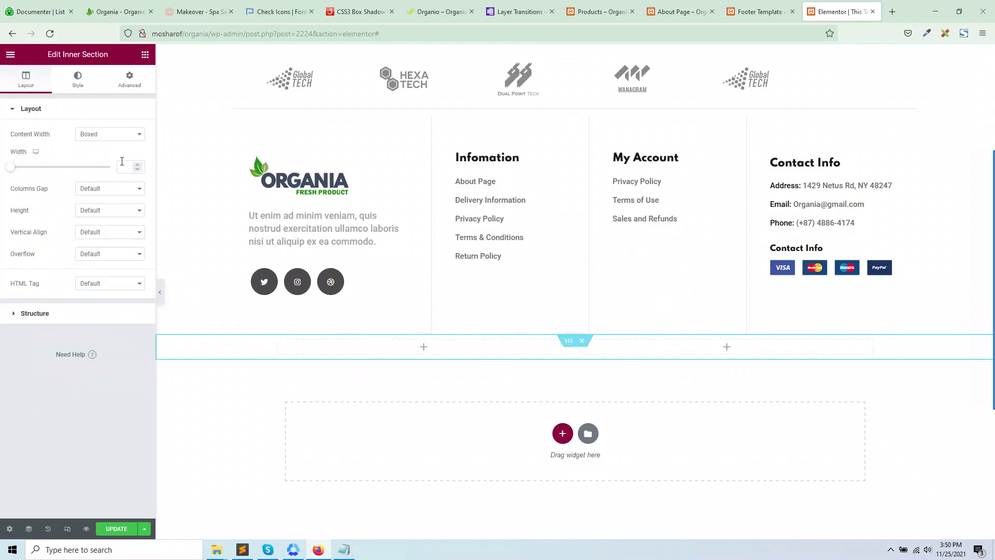
pyautogui.click(135, 192)
pyautogui.click(109, 229)
# Add a Paragraph widget to the first column of the new inner section.
pyautogui.click(399, 345)
pyautogui.scroll(-5, 63, 402)
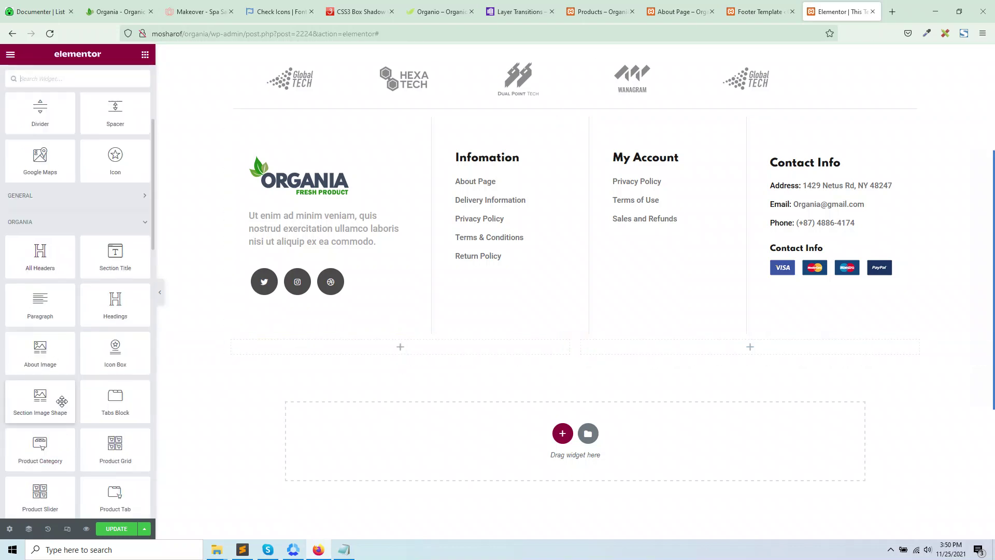
pyautogui.moveTo(40, 256); pyautogui.dragTo(393, 347)
# Left-align the paragraph and replace its text with the demo's line "Copyright © 2021 Organia Inc. All rights reserved.".
pyautogui.click(126, 3)
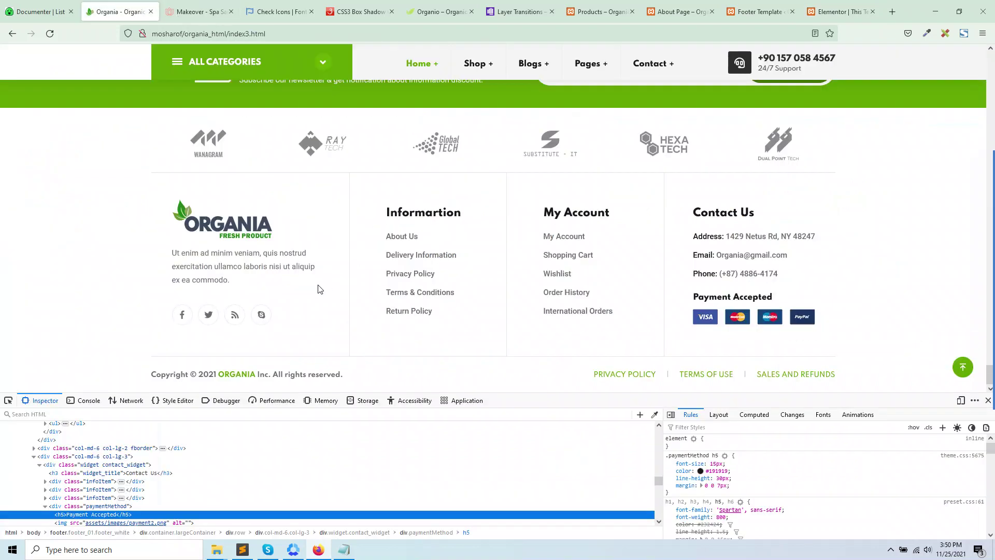
pyautogui.rightClick(290, 374)
pyautogui.click(328, 501)
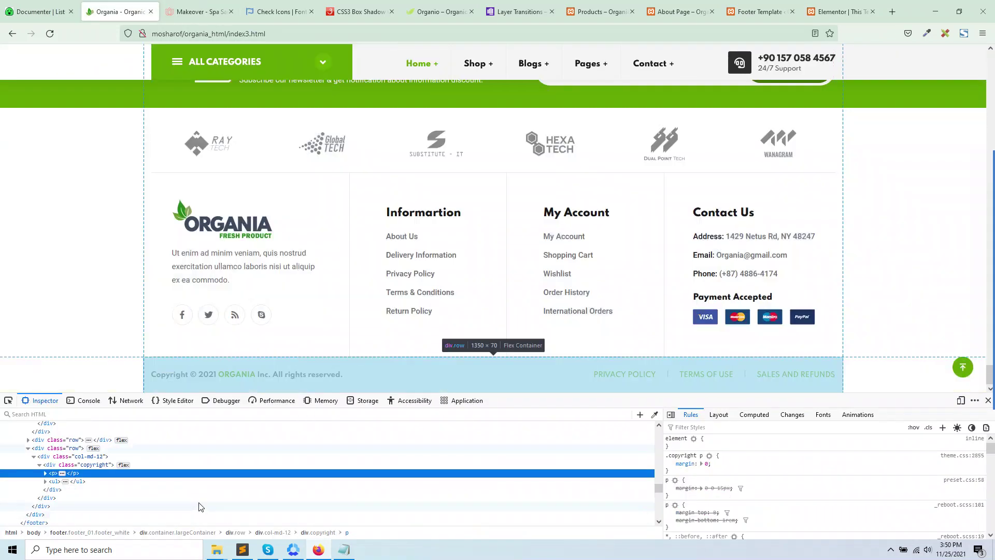
pyautogui.click(45, 472)
pyautogui.moveTo(343, 374); pyautogui.dragTo(107, 367)
pyautogui.click(840, 11)
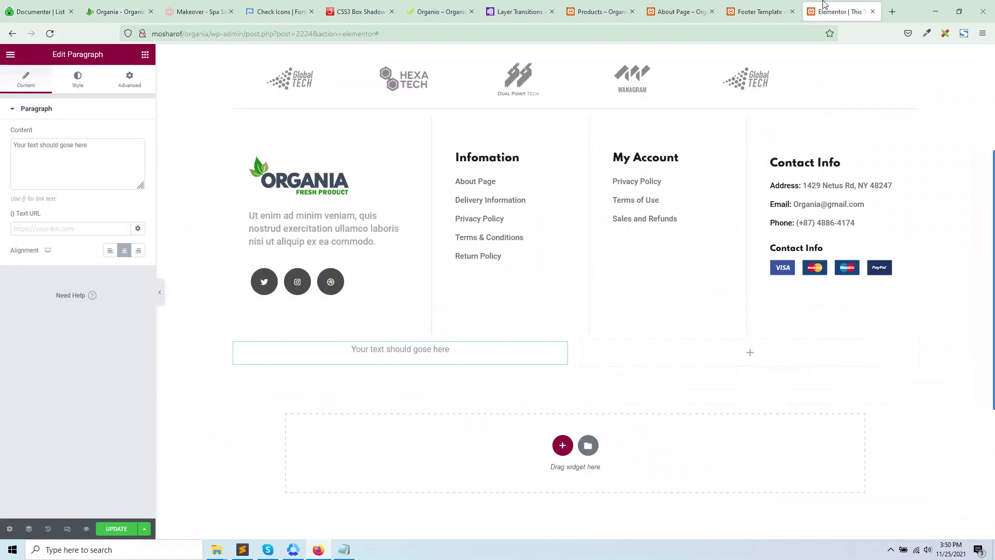
pyautogui.click(110, 251)
pyautogui.moveTo(88, 146); pyautogui.dragTo(2, 145)
pyautogui.write('Copyright © 2021 Organia Inc. All rights reserved.')
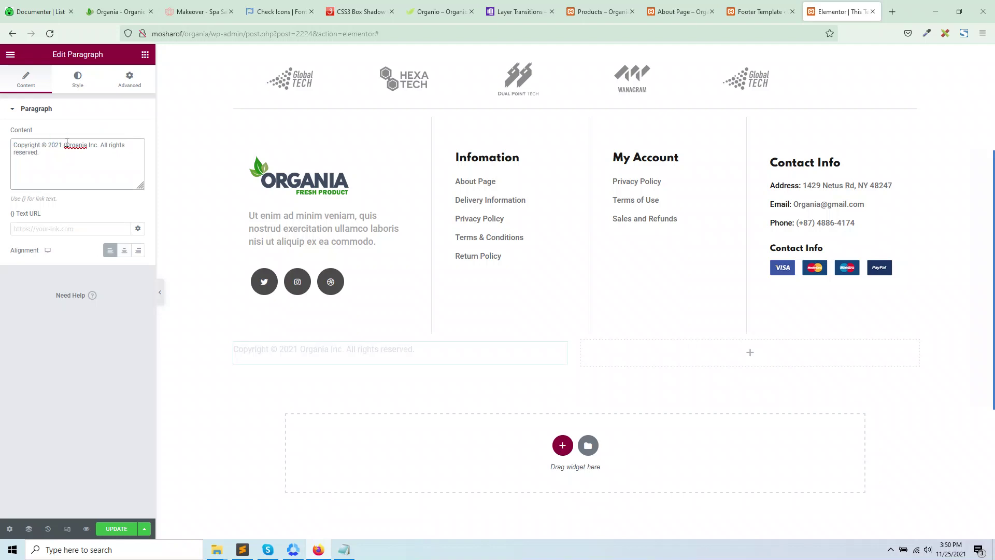
# Wrap the word Organia in curly braces to mark it as link text, and start editing its URL.
pyautogui.click(84, 146)
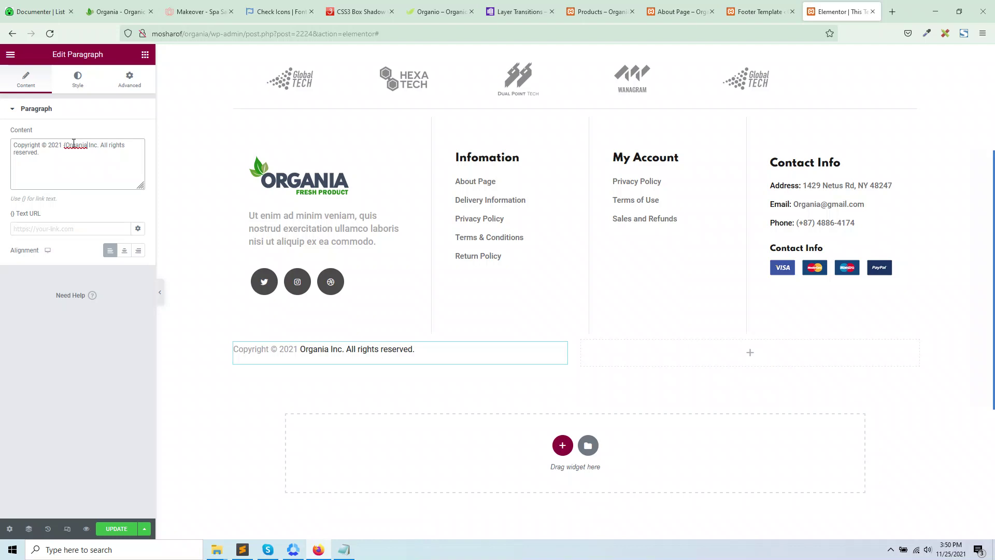
pyautogui.write('}')
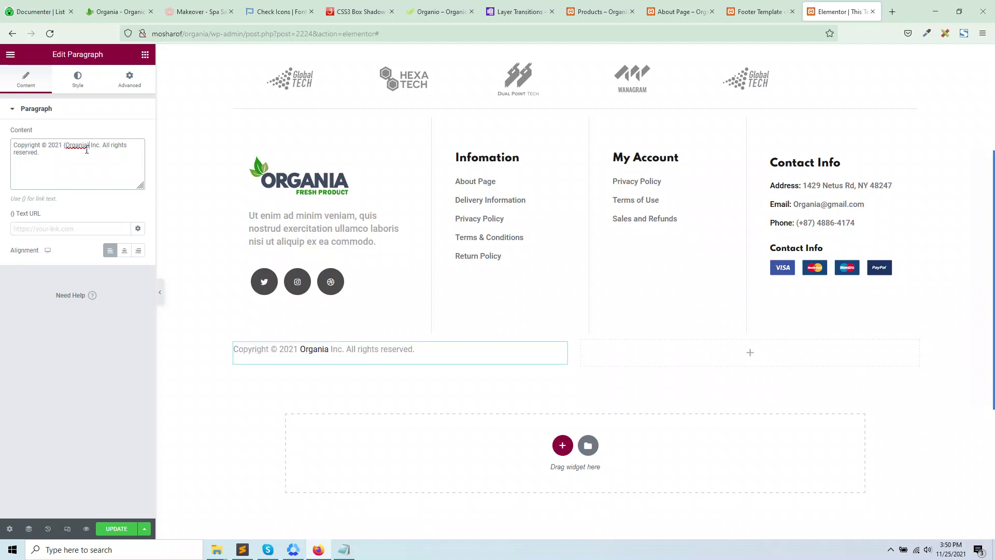
pyautogui.click(54, 227)
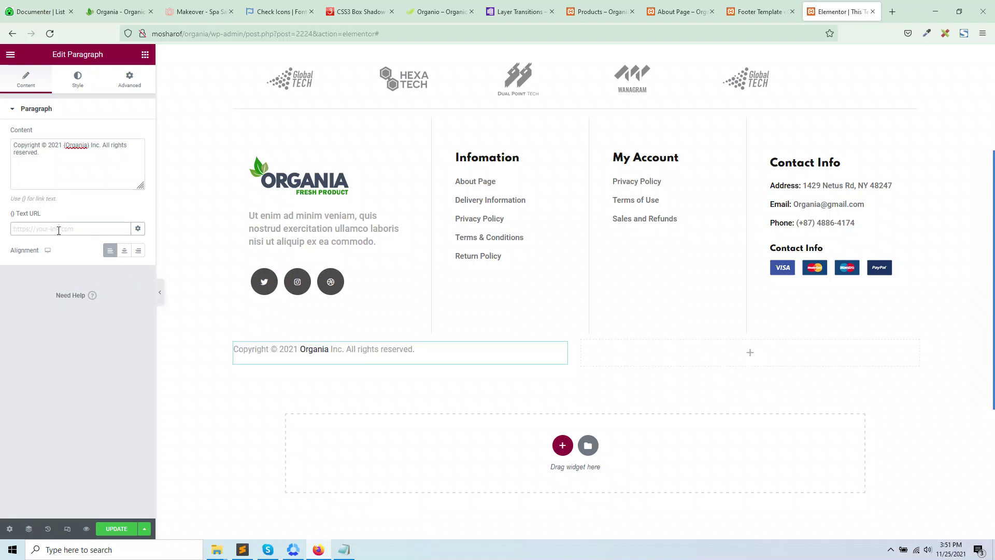
# Copy the copyright text's color from the demo's styles and apply it to the copyright paragraph.
pyautogui.click(109, 11)
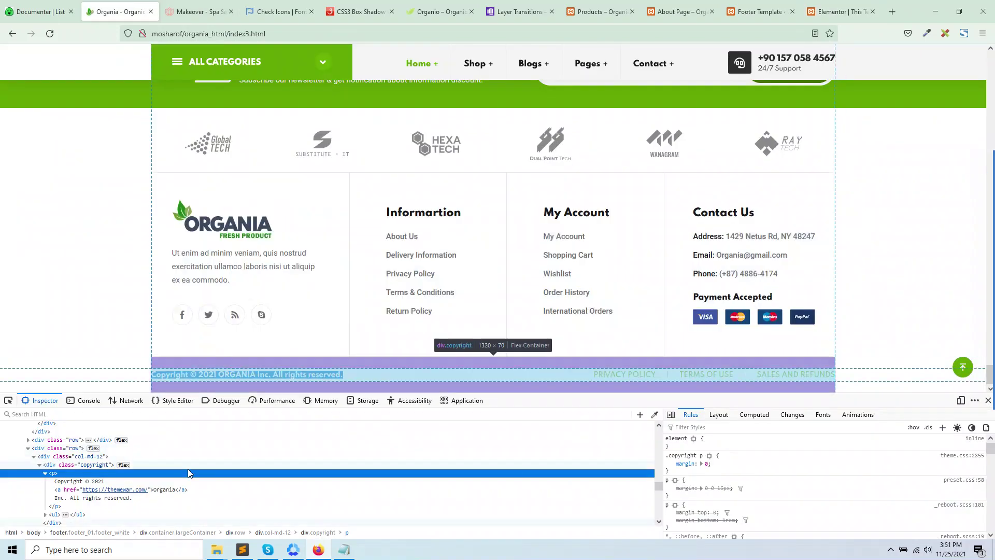
pyautogui.scroll(-3, 746, 492)
pyautogui.scroll(2, 751, 498)
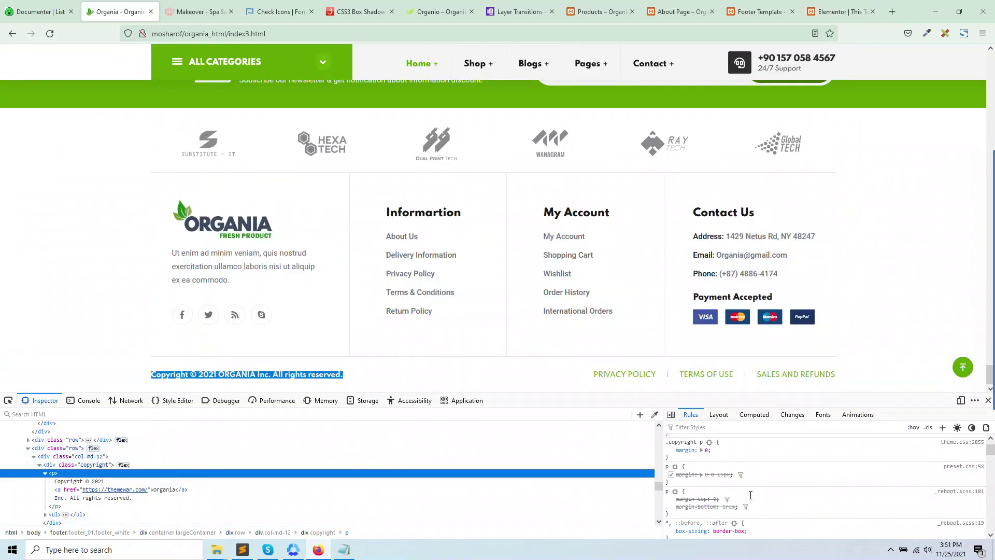
pyautogui.click(720, 488)
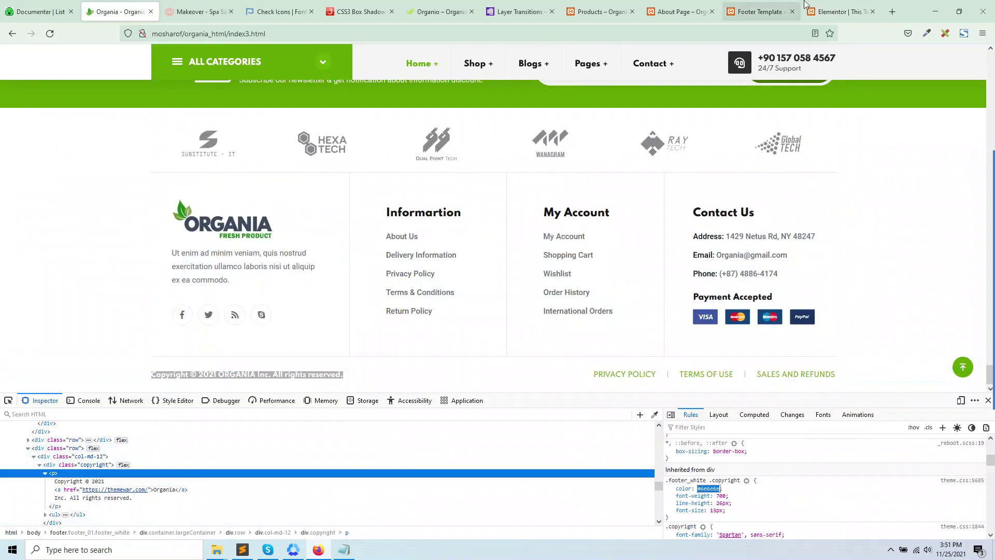
pyautogui.click(842, 11)
pyautogui.click(78, 78)
pyautogui.click(138, 134)
# Set the copyright paragraph's font size to 16 px and its weight to 700.
pyautogui.click(130, 155)
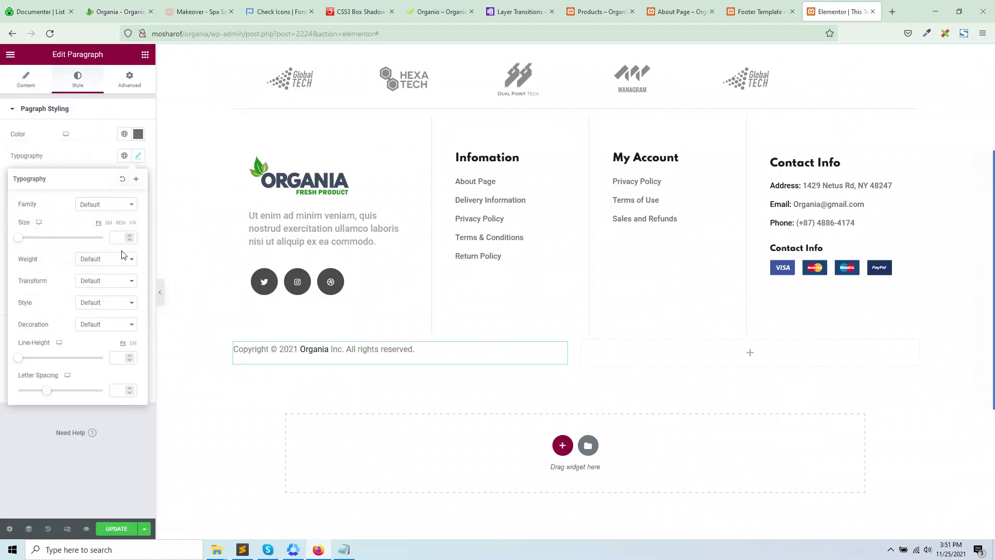
pyautogui.write('16')
pyautogui.click(102, 260)
pyautogui.click(92, 339)
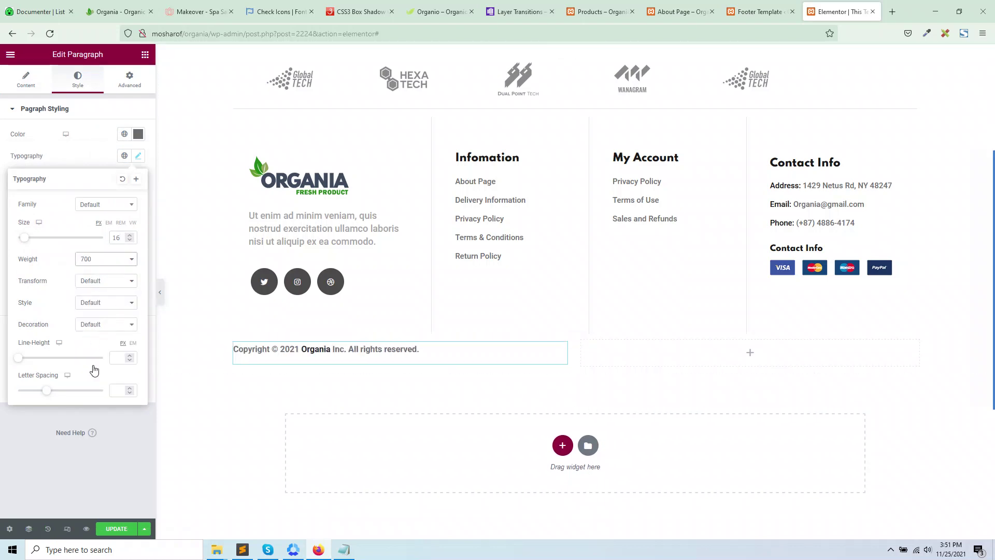
# Copy the theme color #62a403 from the demo's styles and apply it to the copyright paragraph's link text.
pyautogui.click(114, 11)
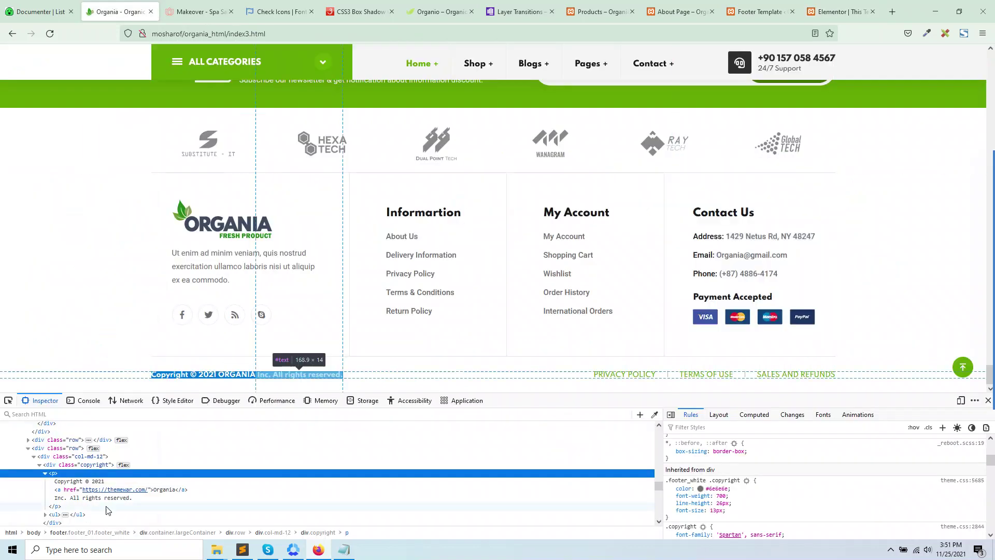
pyautogui.click(73, 491)
pyautogui.scroll(-5, 757, 491)
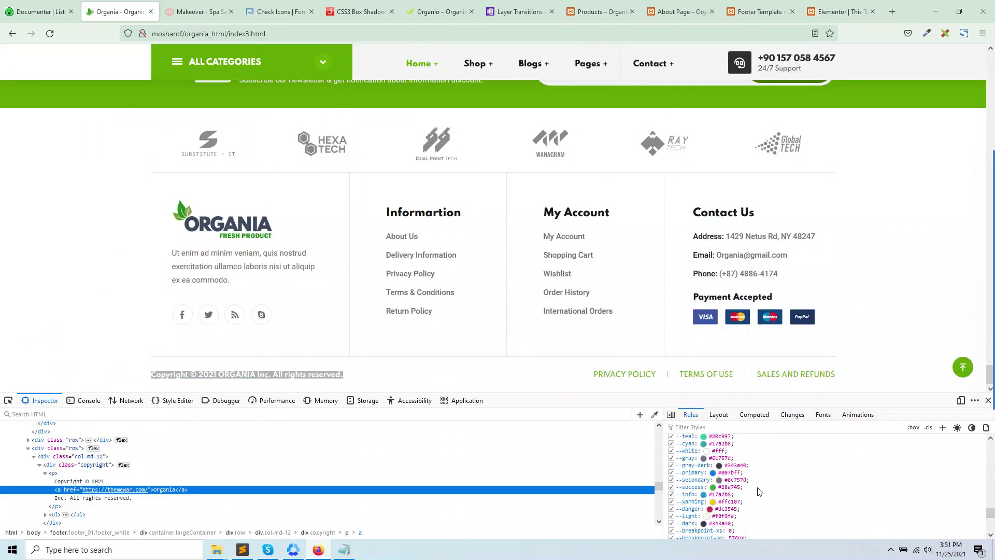
pyautogui.scroll(-2, 752, 495)
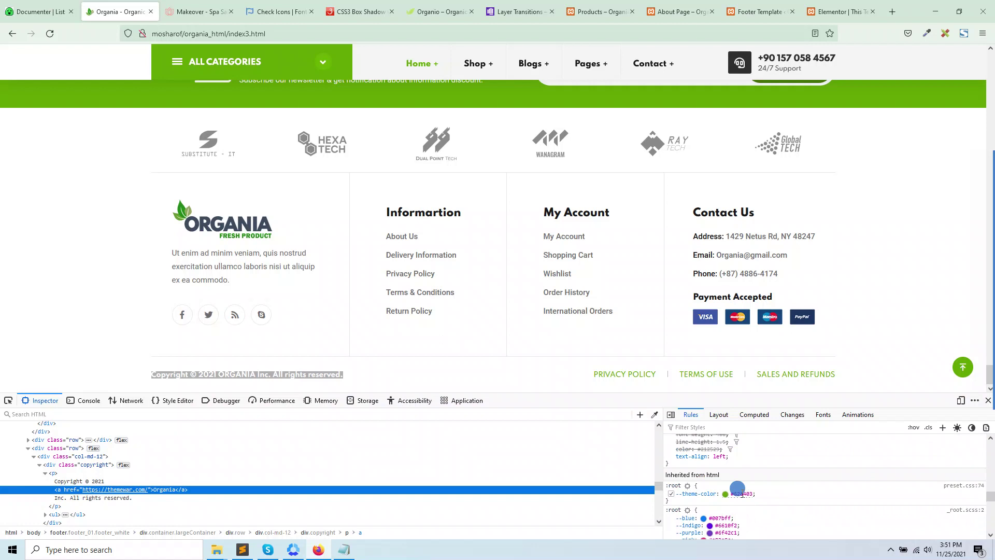
pyautogui.click(741, 493)
pyautogui.hotkey('ctrl', 'c')
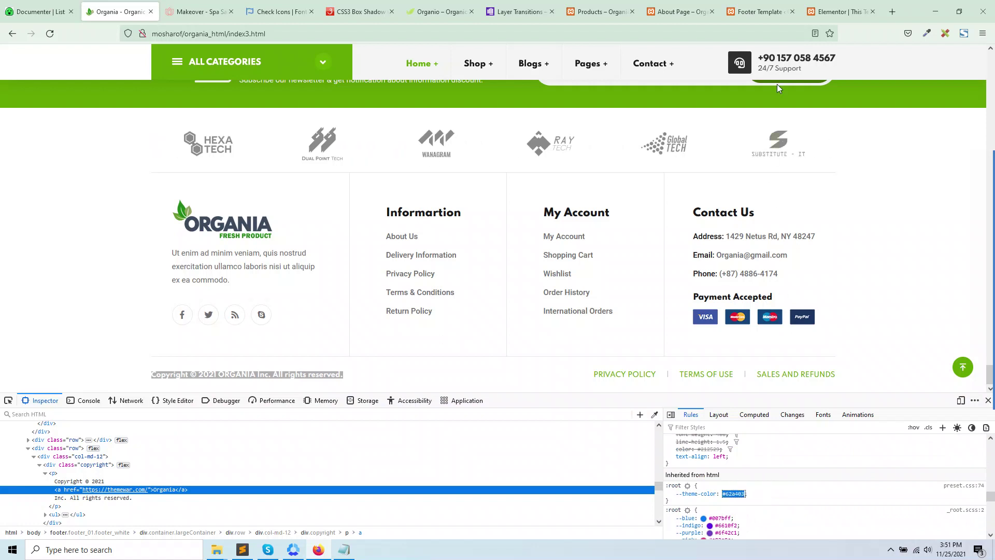
pyautogui.click(837, 12)
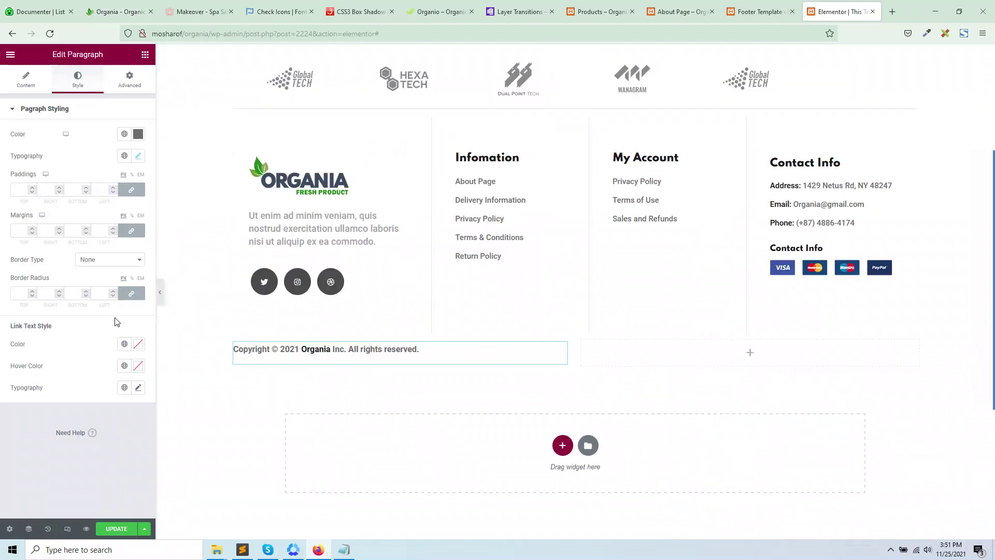
pyautogui.click(136, 346)
pyautogui.hotkey('ctrl', 'v')
pyautogui.click(269, 362)
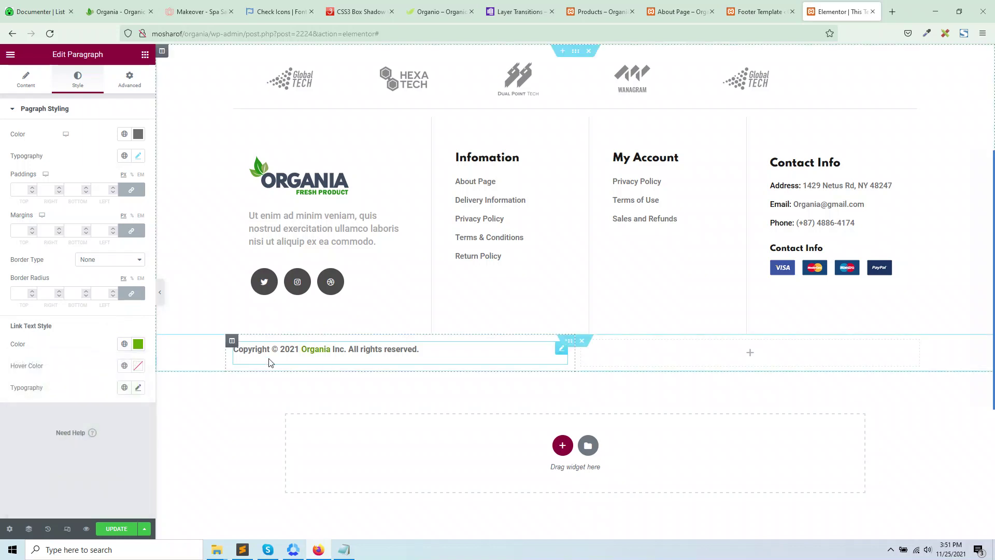
# Set the text transform of the copyright paragraph's link text to Uppercase.
pyautogui.click(137, 387)
pyautogui.scroll(-2, 92, 447)
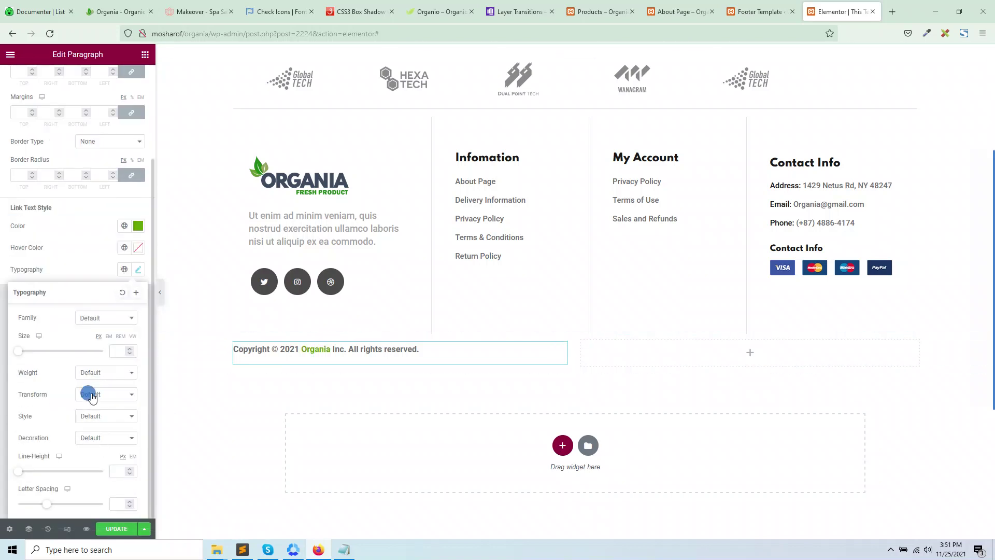
pyautogui.click(92, 395)
pyautogui.click(98, 422)
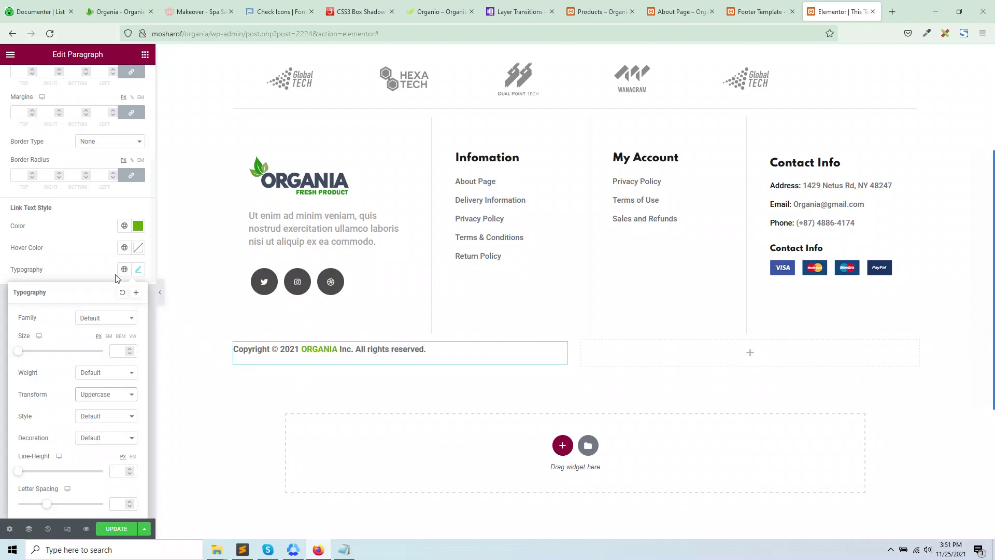
pyautogui.click(69, 249)
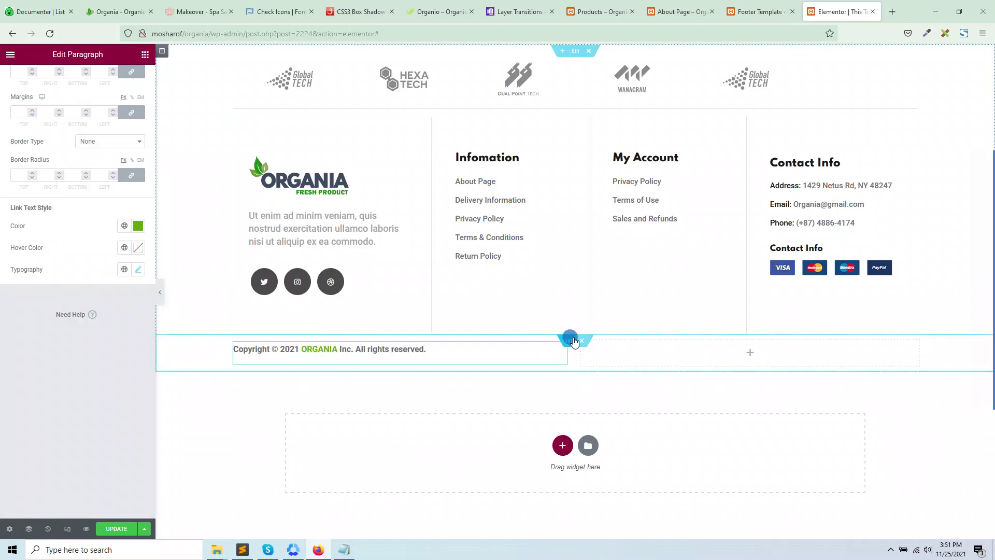
# Unlink the copyright inner section's padding values and set its top and bottom padding to 20 px.
pyautogui.click(573, 342)
pyautogui.click(130, 79)
pyautogui.click(135, 190)
pyautogui.click(68, 187)
pyautogui.click(18, 186)
pyautogui.write('20')
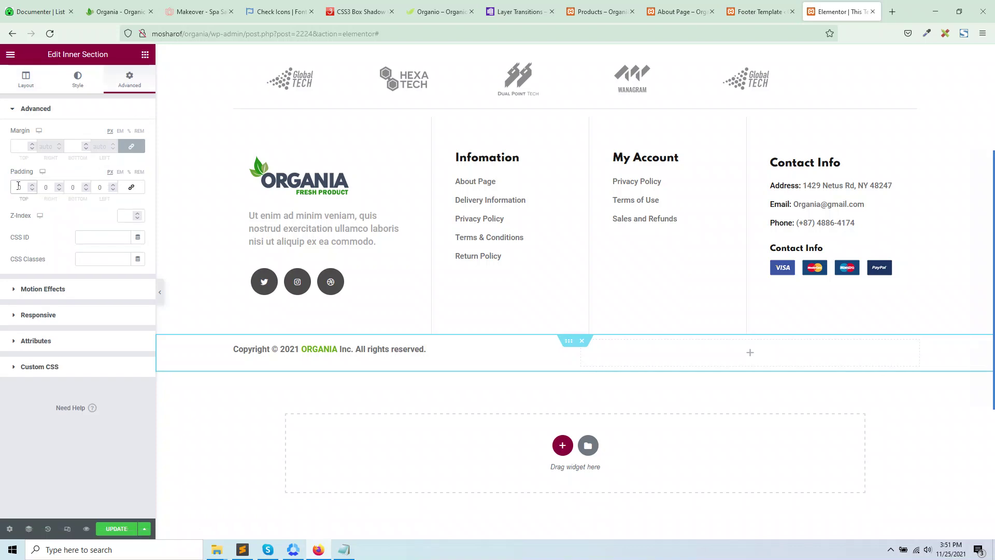
pyautogui.click(68, 188)
pyautogui.write('20')
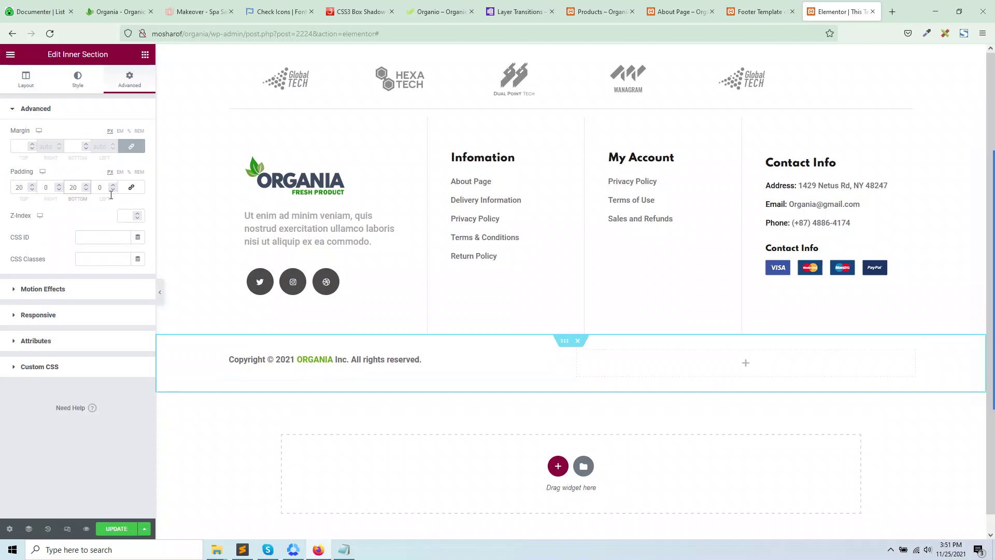
# Add a Navigation Menu widget from the Organia footer widgets to the empty column beside the copyright text.
pyautogui.click(745, 370)
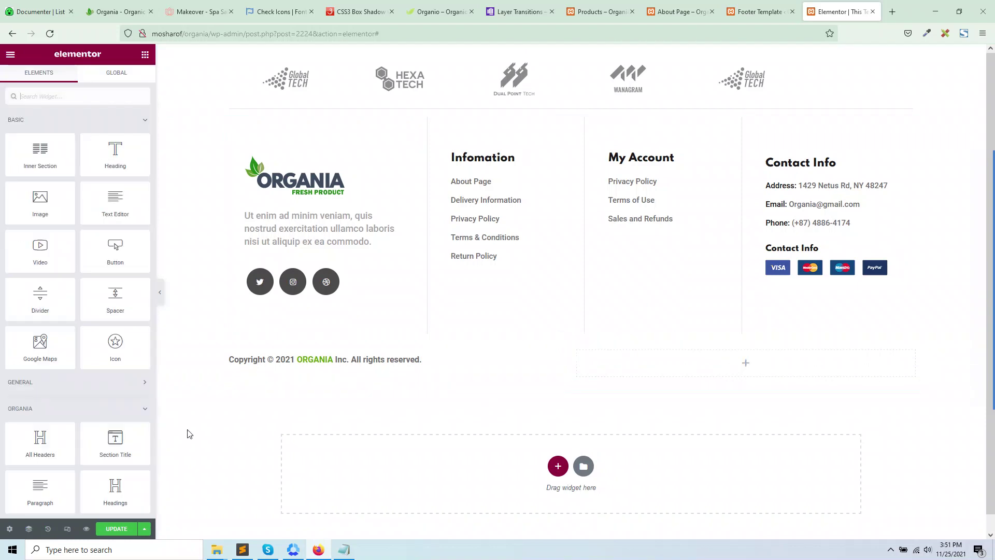
pyautogui.scroll(-5, 73, 396)
pyautogui.scroll(-5, 74, 396)
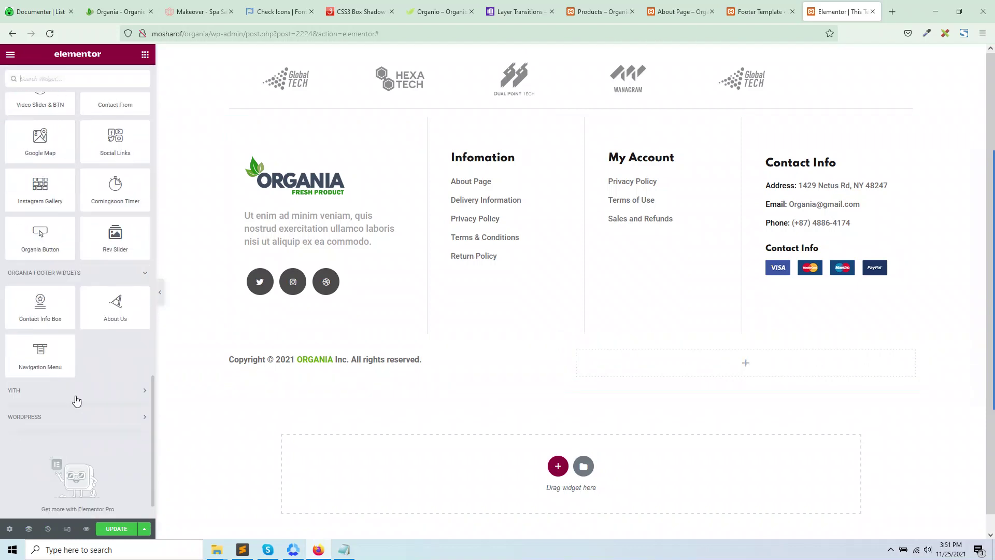
pyautogui.moveTo(53, 365); pyautogui.dragTo(760, 369)
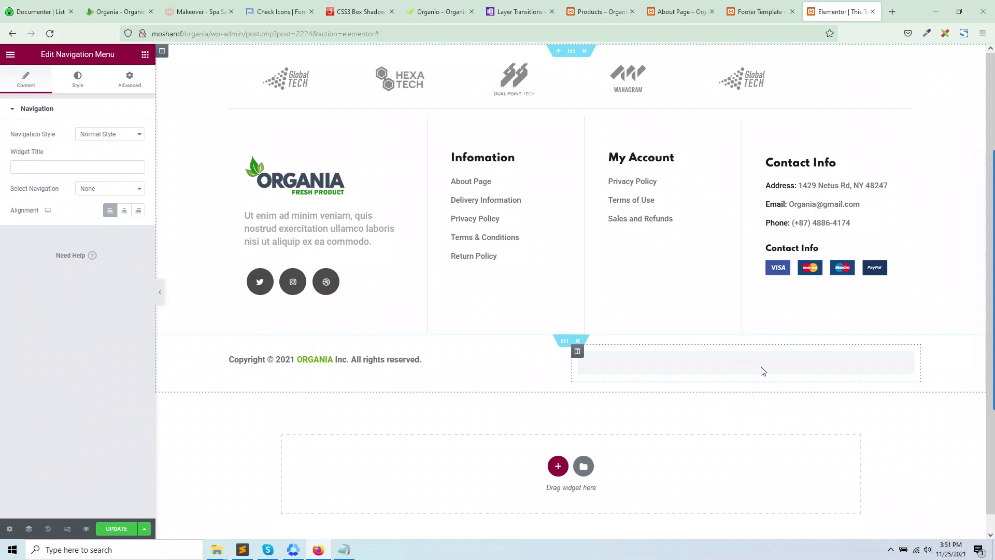
# Give the navigation widget the Copyright Style with the Copyright Menu, and align it right.
pyautogui.click(100, 138)
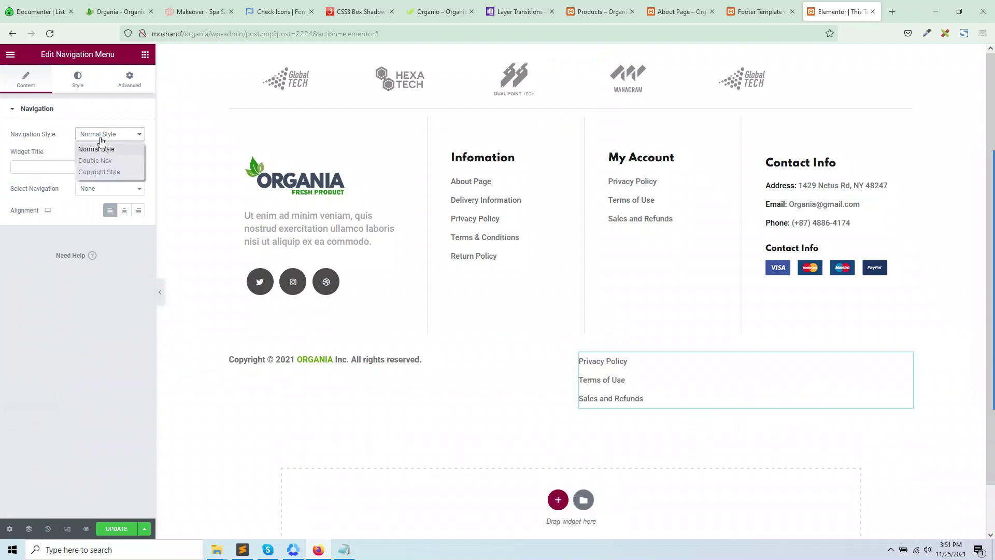
pyautogui.click(109, 171)
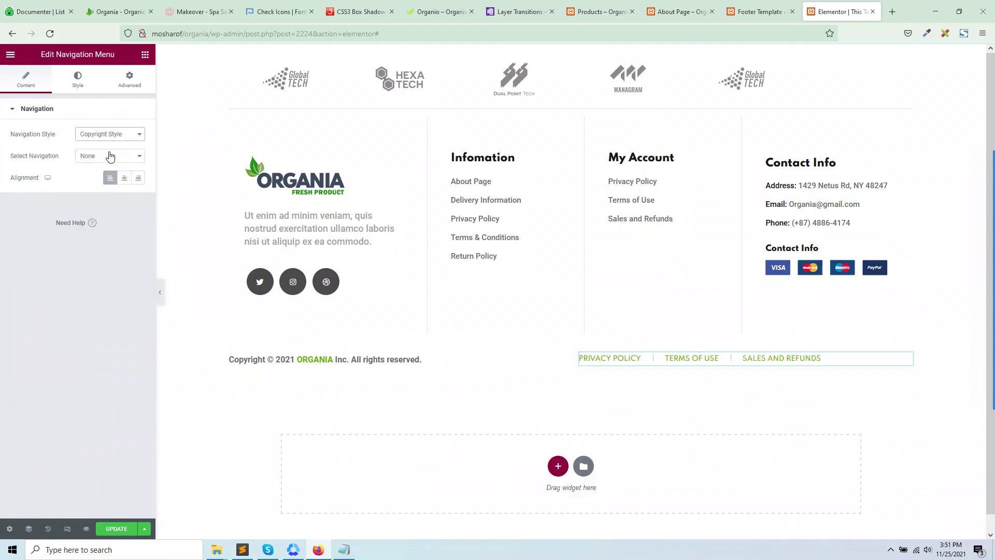
pyautogui.click(109, 156)
pyautogui.click(106, 228)
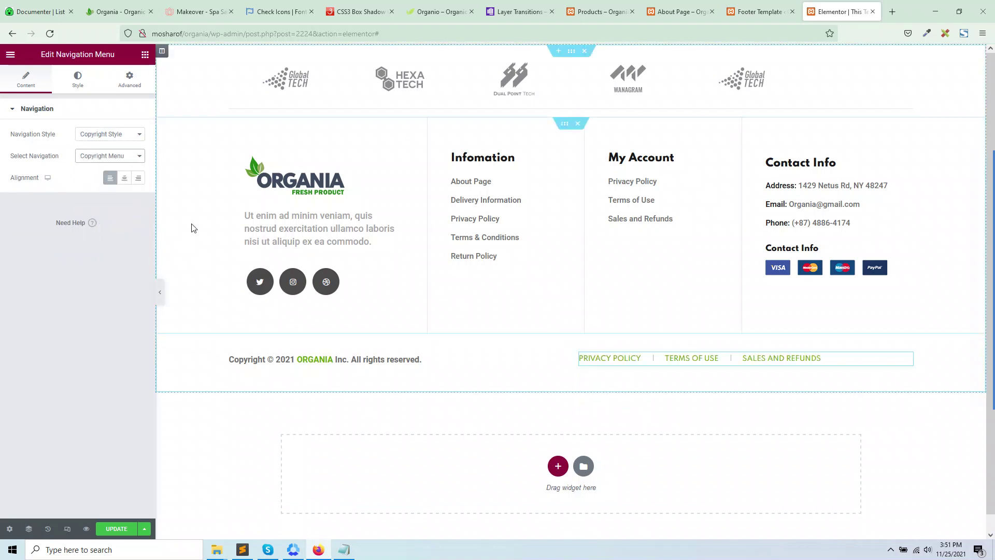
pyautogui.click(138, 177)
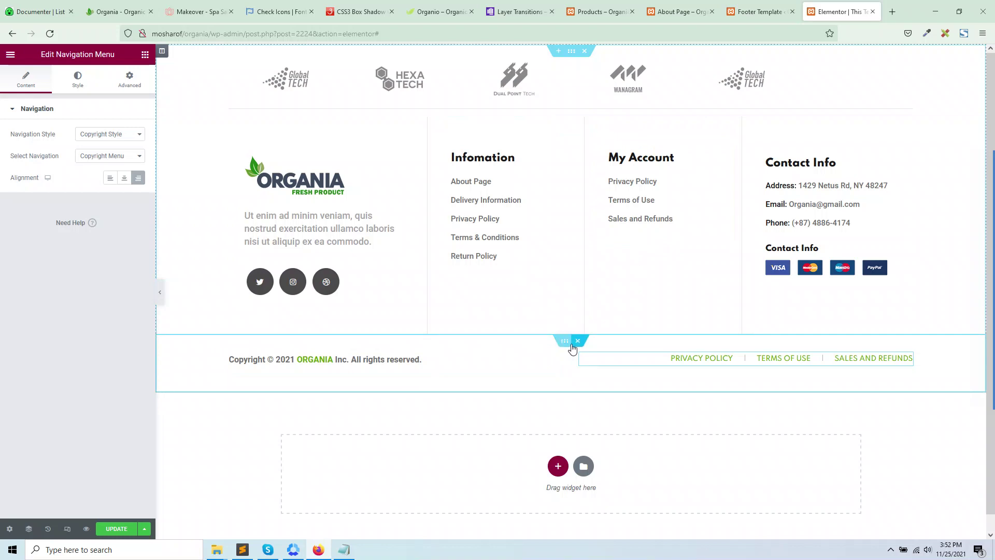
# Insert a new inner section above the copyright row and delete one of its two columns.
pyautogui.click(565, 344)
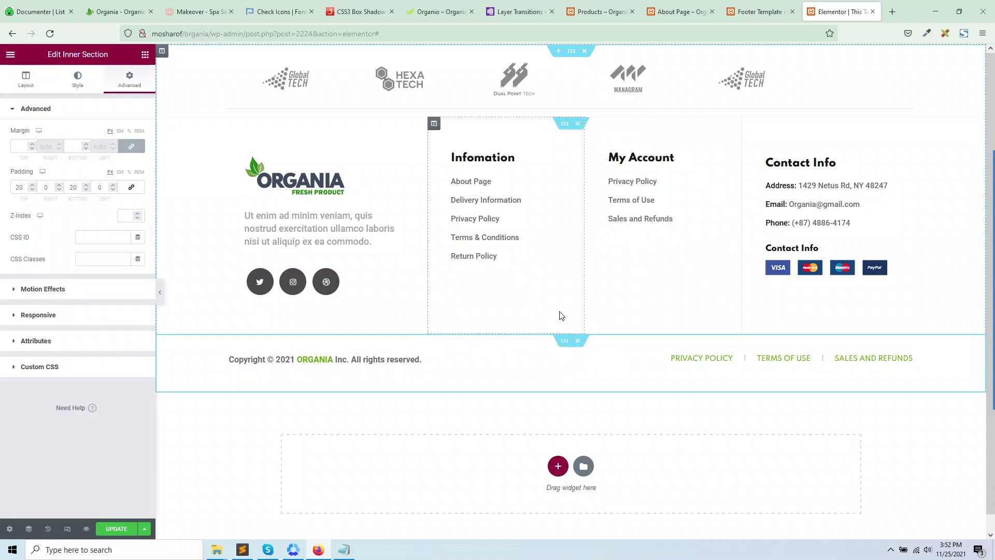
pyautogui.click(144, 56)
pyautogui.moveTo(40, 154); pyautogui.dragTo(581, 336)
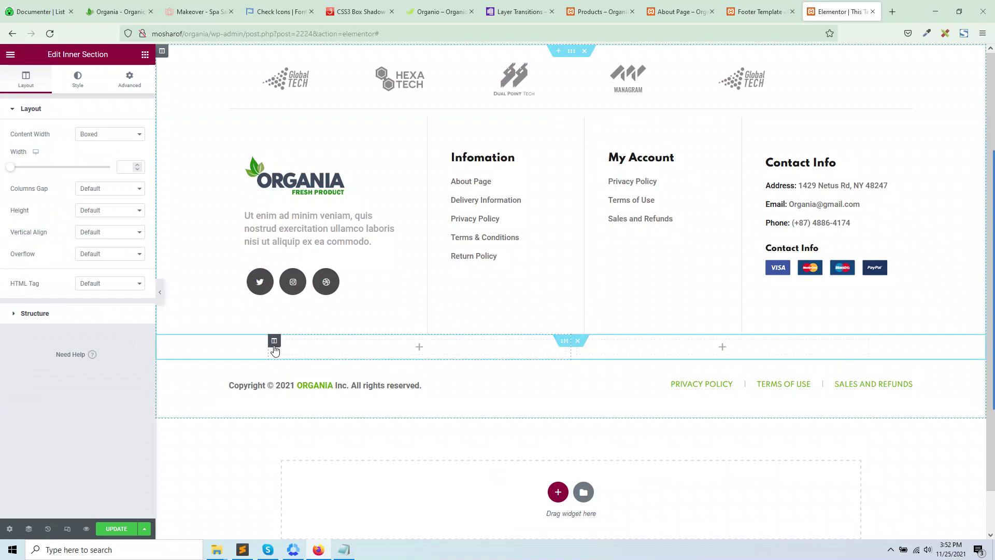
pyautogui.rightClick(274, 347)
pyautogui.click(291, 493)
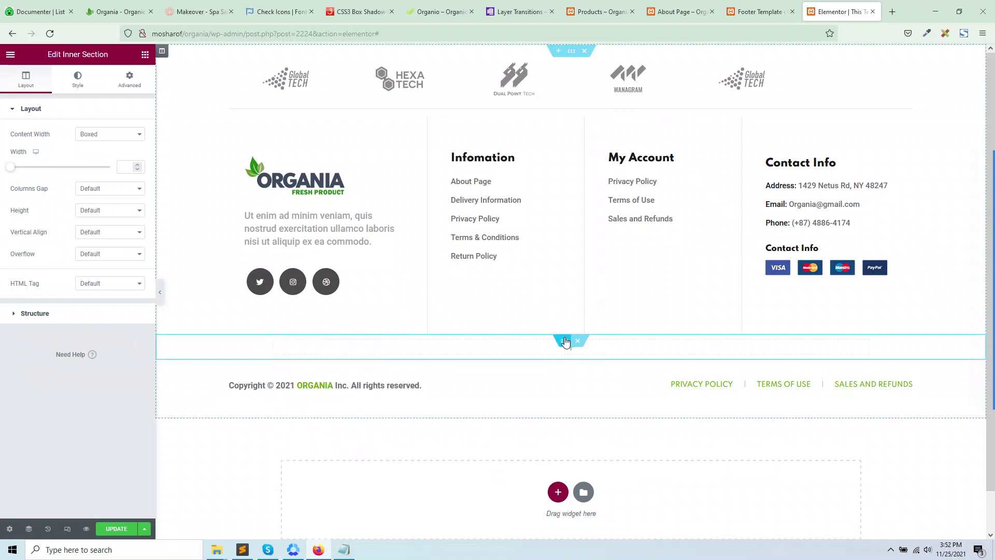
# Set the new inner section's boxed width to 1350 and place a Divider widget in it.
pyautogui.click(125, 167)
pyautogui.write('1350')
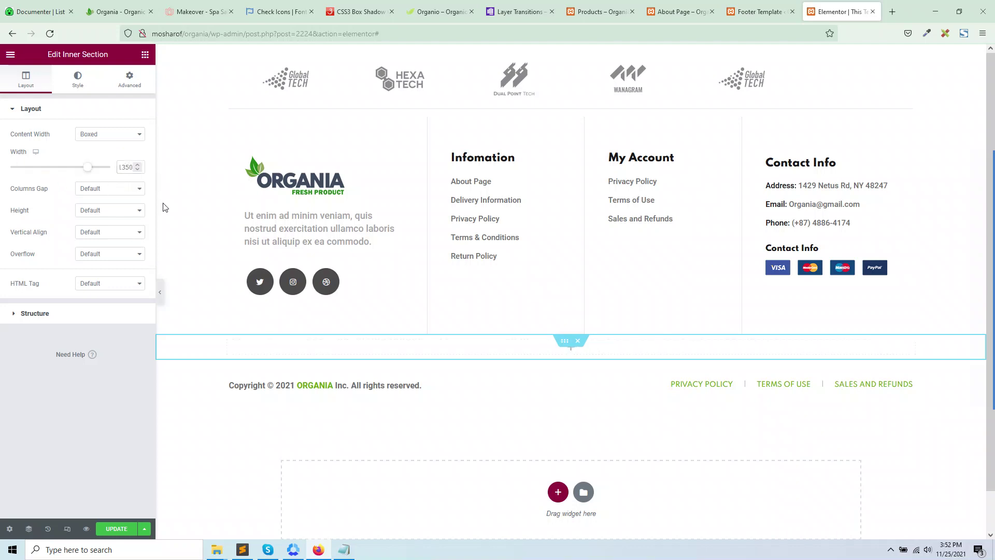
pyautogui.click(571, 346)
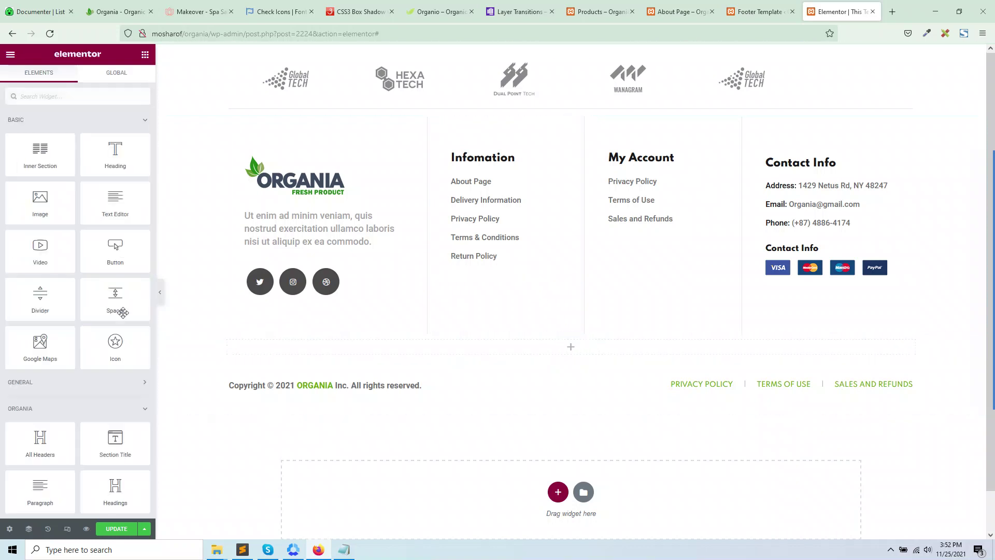
pyautogui.moveTo(39, 298); pyautogui.dragTo(590, 344)
# Inspect the demo's divider element above the copyright row and copy its border color rgba(0, 0, 0, .1).
pyautogui.click(84, 92)
pyautogui.click(112, 6)
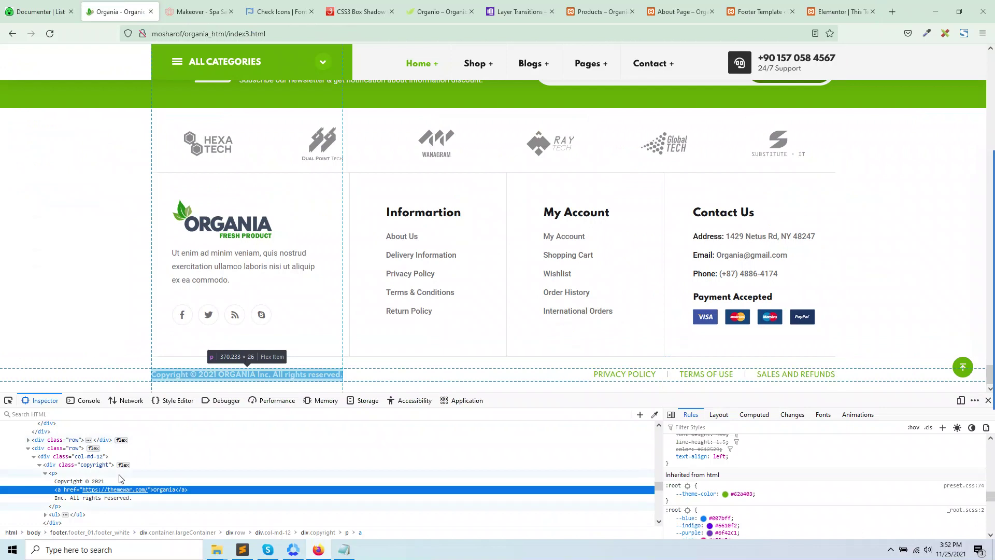
pyautogui.click(78, 465)
pyautogui.scroll(-3, 784, 492)
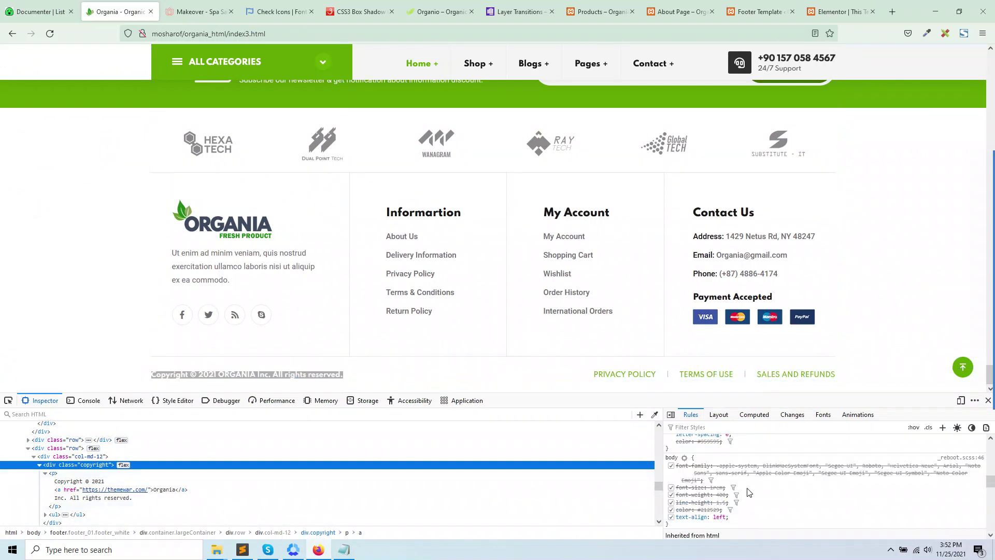
pyautogui.scroll(-5, 777, 495)
pyautogui.scroll(-2, 766, 507)
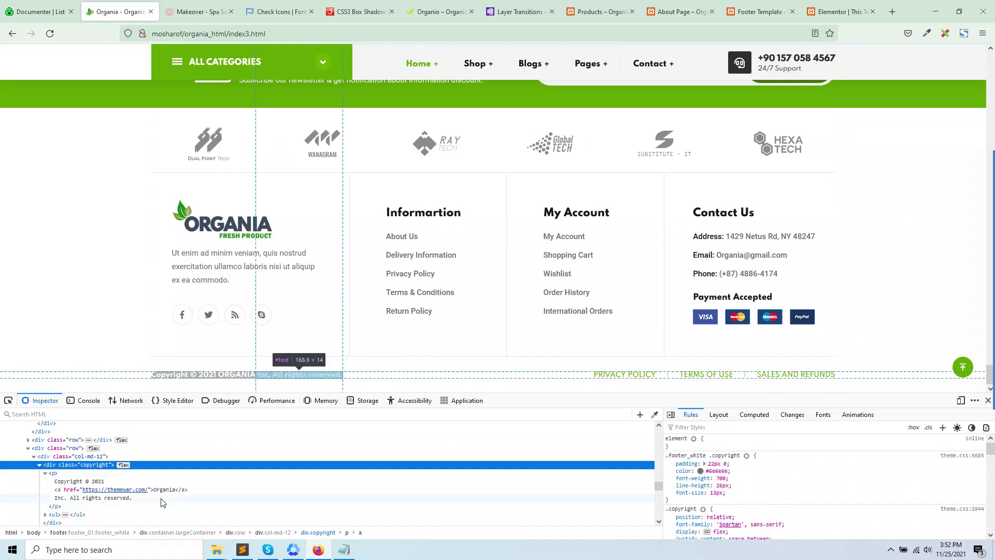
pyautogui.click(28, 439)
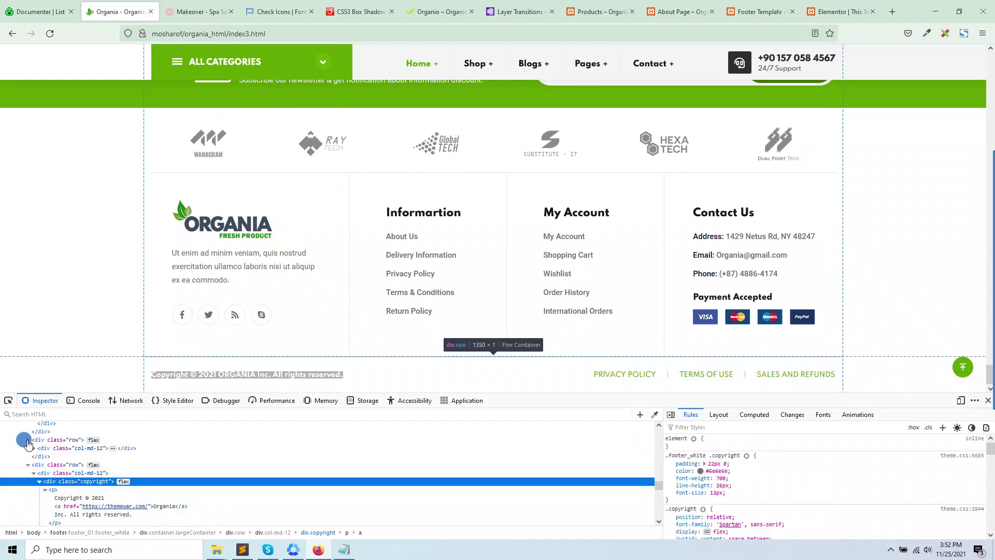
pyautogui.click(33, 448)
pyautogui.click(93, 457)
pyautogui.click(772, 471)
pyautogui.hotkey('ctrl', 'c')
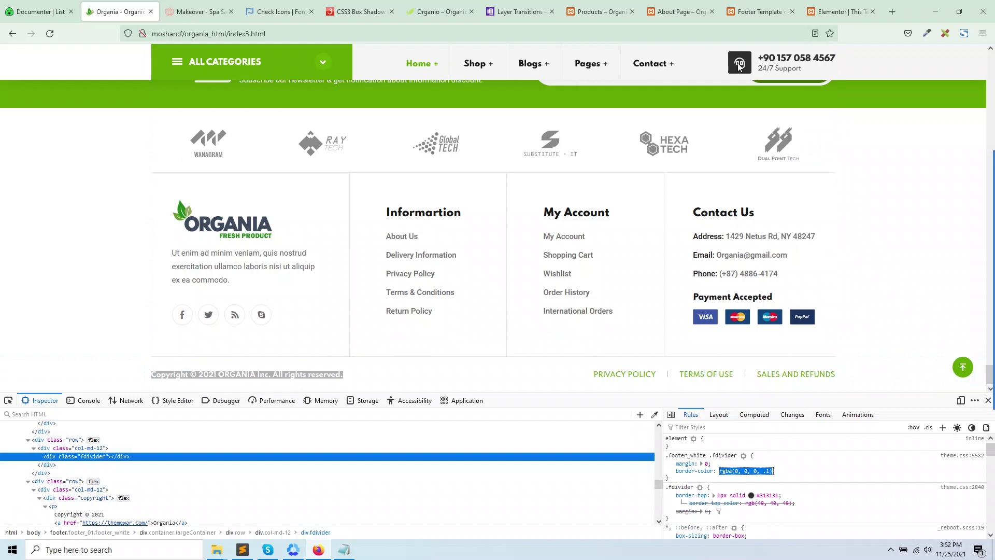
# Return to the Elementor editor and apply the copied border color to the divider.
pyautogui.click(759, 12)
pyautogui.click(840, 12)
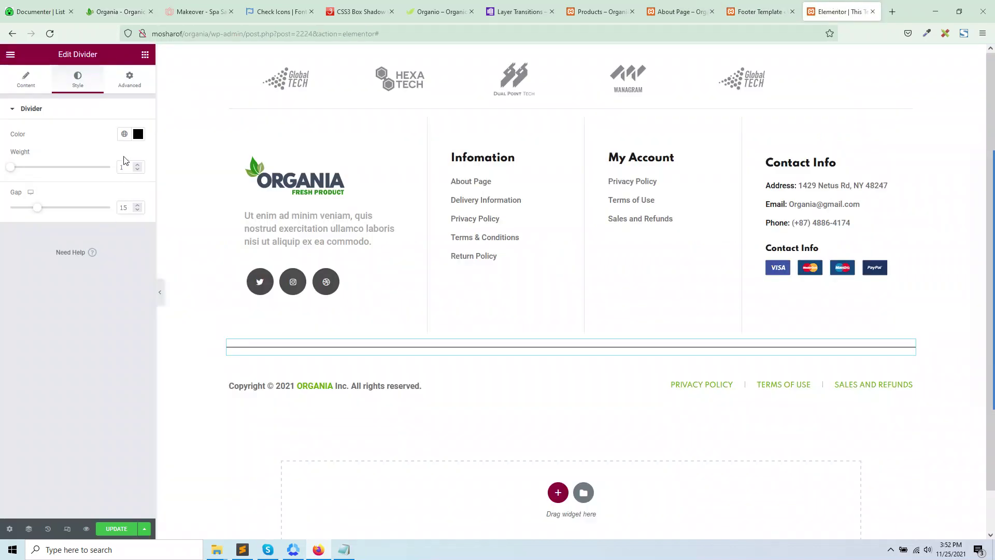
pyautogui.click(138, 133)
pyautogui.hotkey('ctrl', 'v')
pyautogui.click(91, 134)
# Set the divider's gap to 0 and update the template.
pyautogui.moveTo(130, 207); pyautogui.dragTo(112, 208)
pyautogui.write('0')
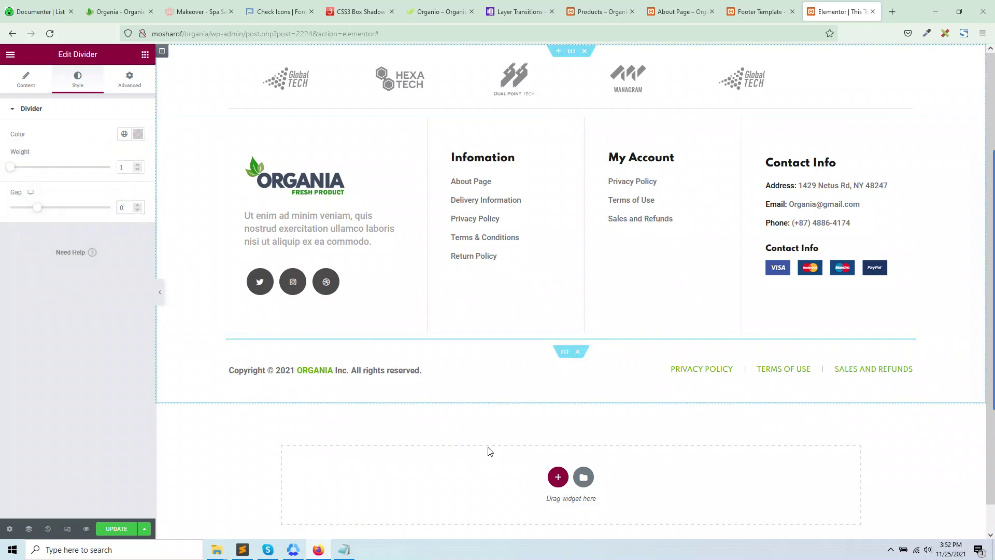
pyautogui.click(115, 528)
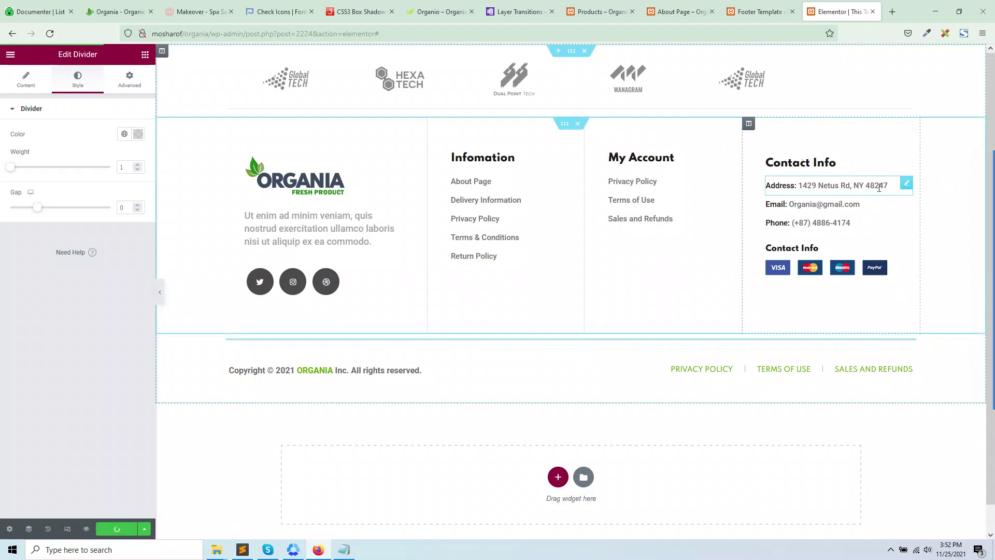
# Unlink the four-column inner section's margins and set its top and bottom margins to -15 px.
pyautogui.click(565, 123)
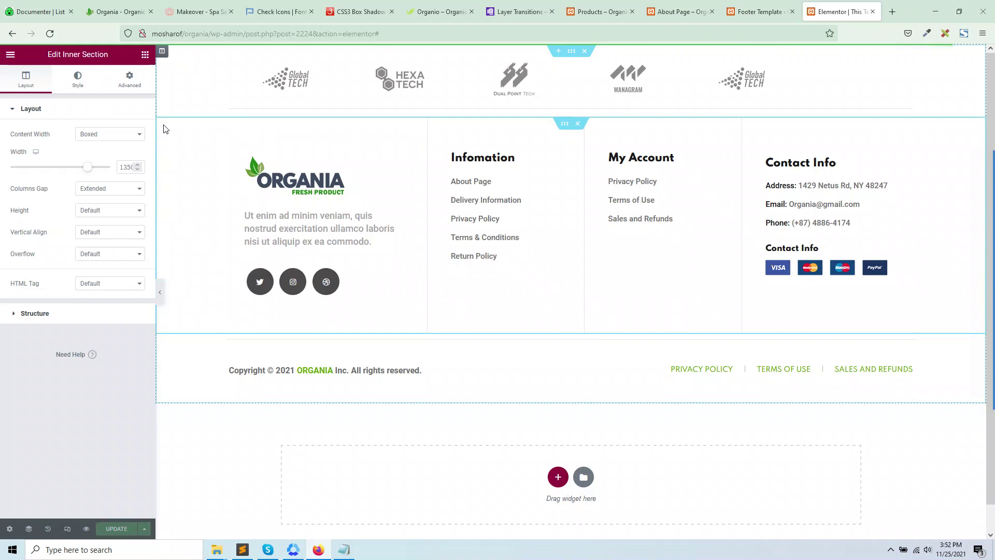
pyautogui.click(130, 78)
pyautogui.click(86, 150)
pyautogui.moveTo(86, 149); pyautogui.dragTo(33, 149)
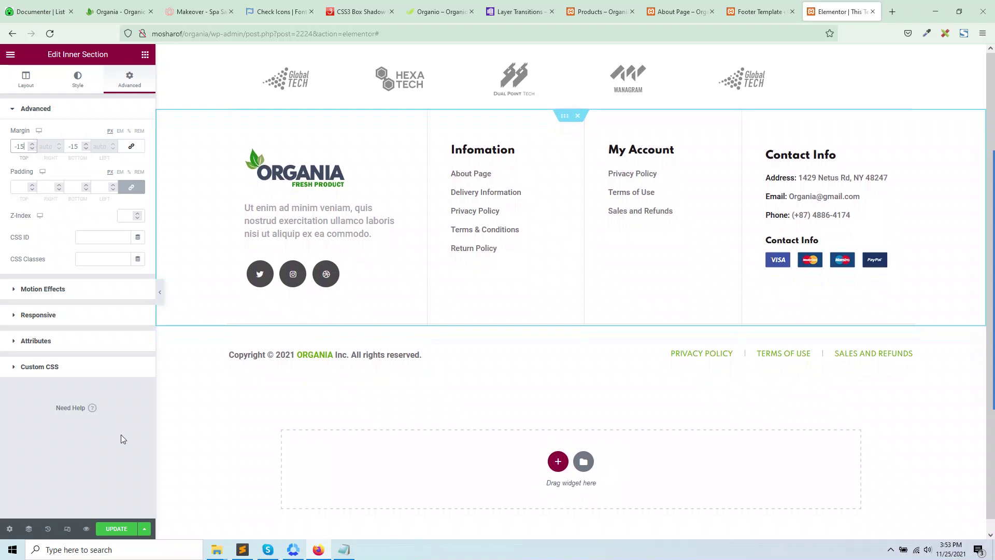
# Update the footer template and open its preview.
pyautogui.click(119, 528)
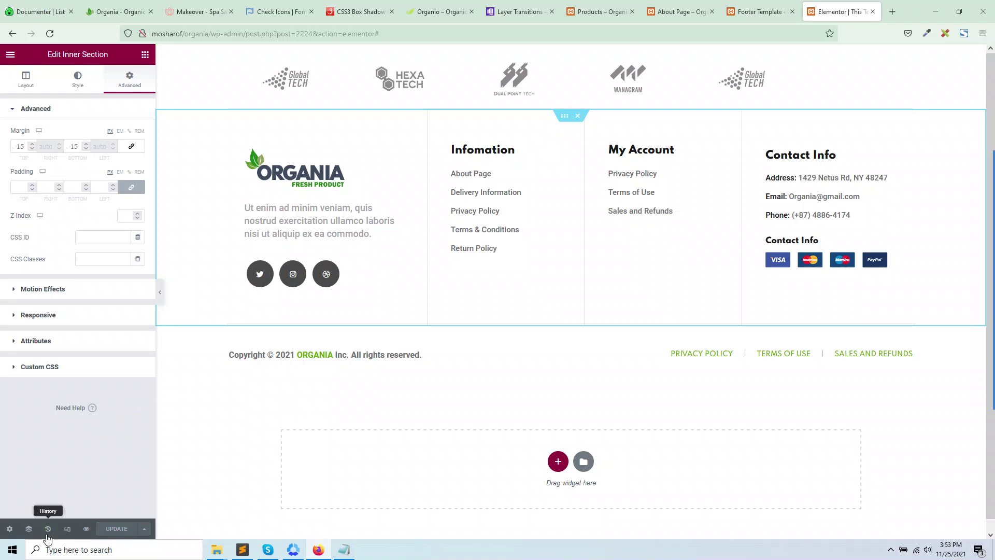
pyautogui.click(86, 529)
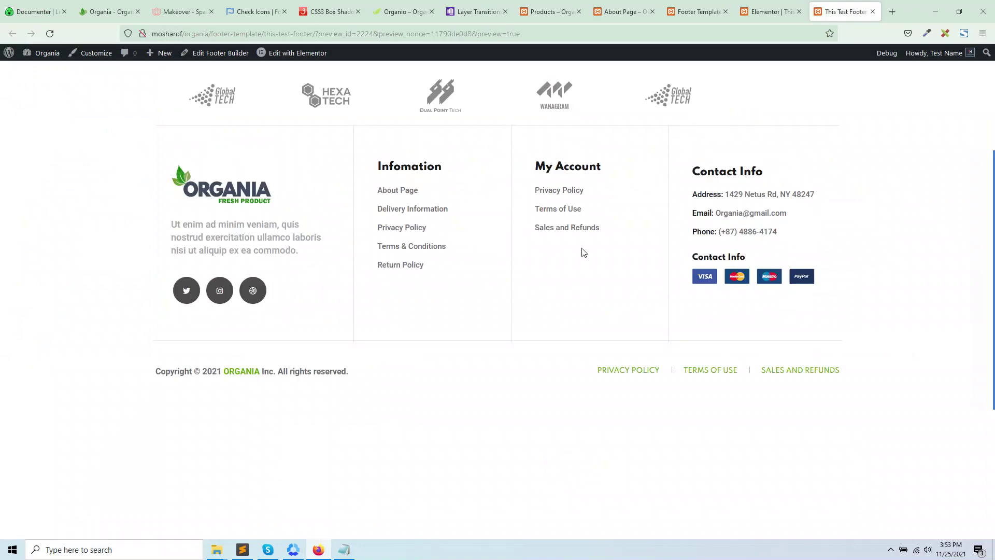
# Switch to Notepad and add the line "Now this footer how to active.." below the existing note.
pyautogui.hotkey('alt', 'Tab')
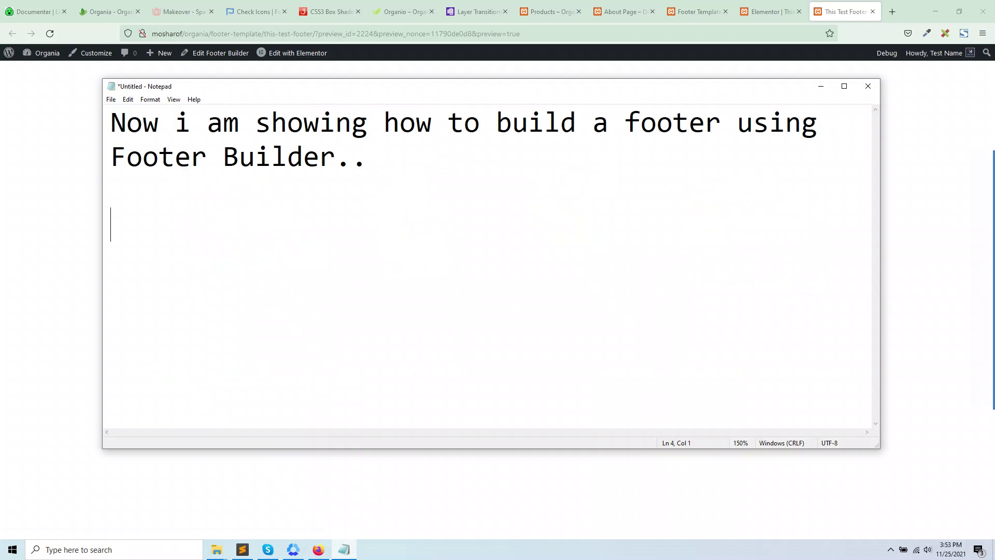
pyautogui.write('nw')
pyautogui.write('Now')
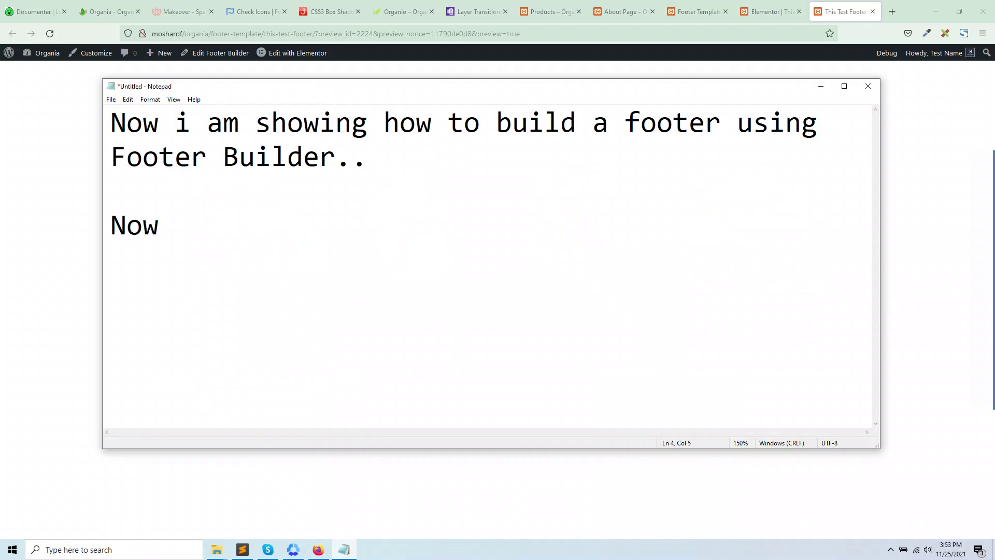
pyautogui.write(' this ')
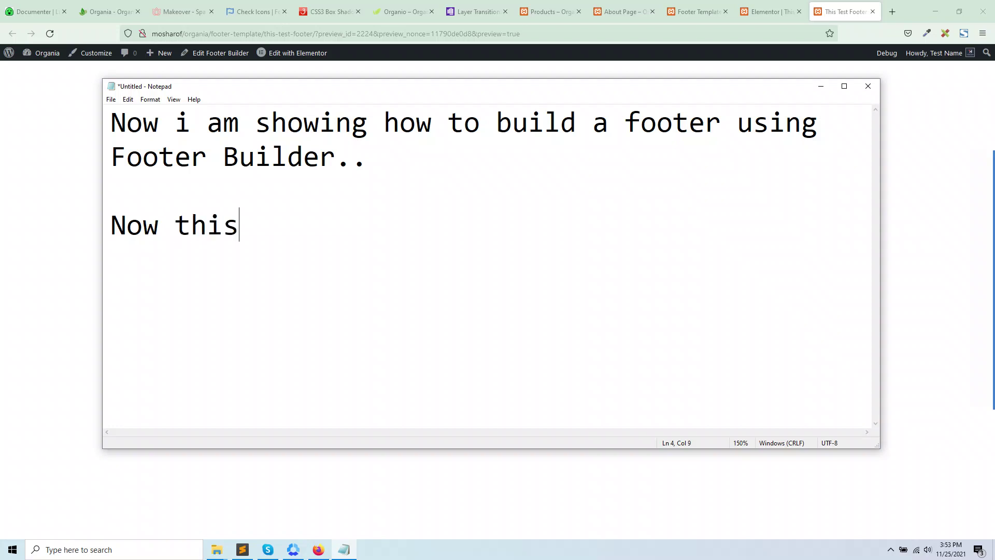
pyautogui.write('footer ')
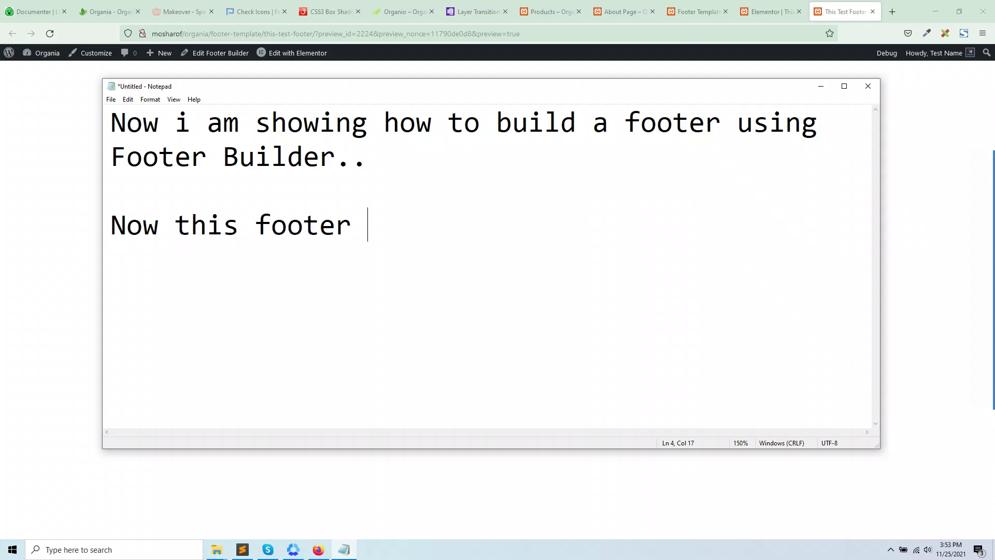
pyautogui.write('how to active..')
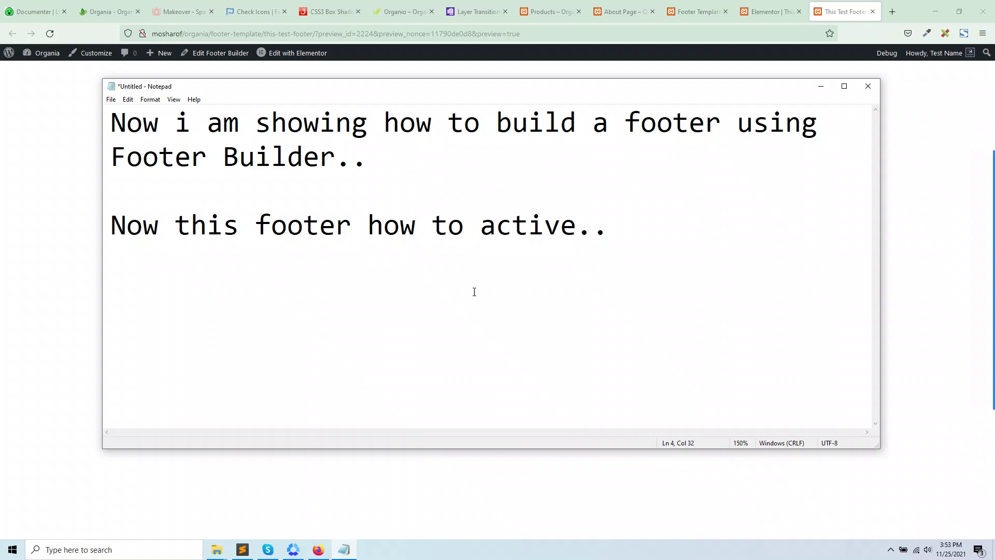
# Return to the browser's About Page, open its Customizer in a new tab and go to the Footer Settings in Theme Options.
pyautogui.click(101, 281)
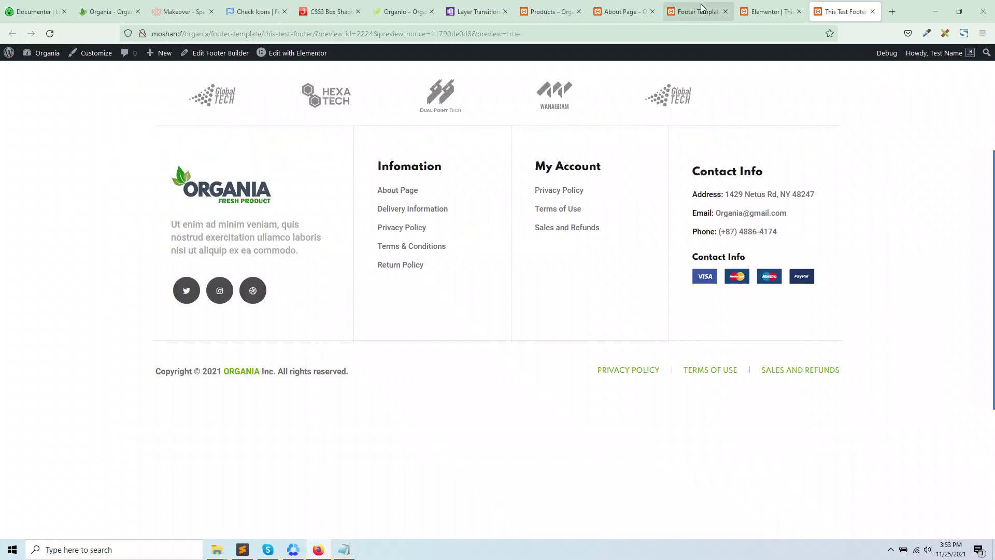
pyautogui.click(641, 4)
pyautogui.scroll(-2, 431, 454)
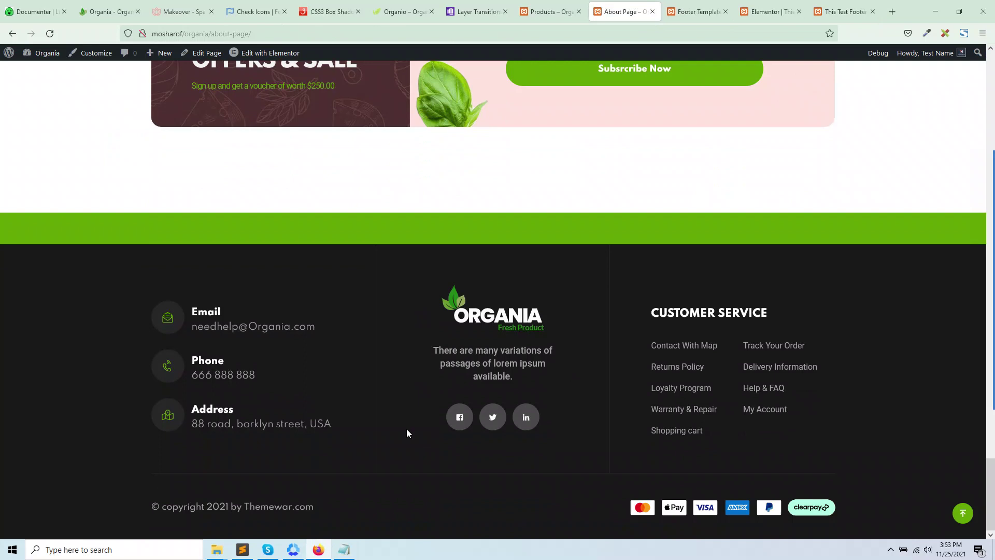
pyautogui.scroll(3, 406, 433)
pyautogui.middleClick(102, 56)
pyautogui.scroll(-3, 464, 283)
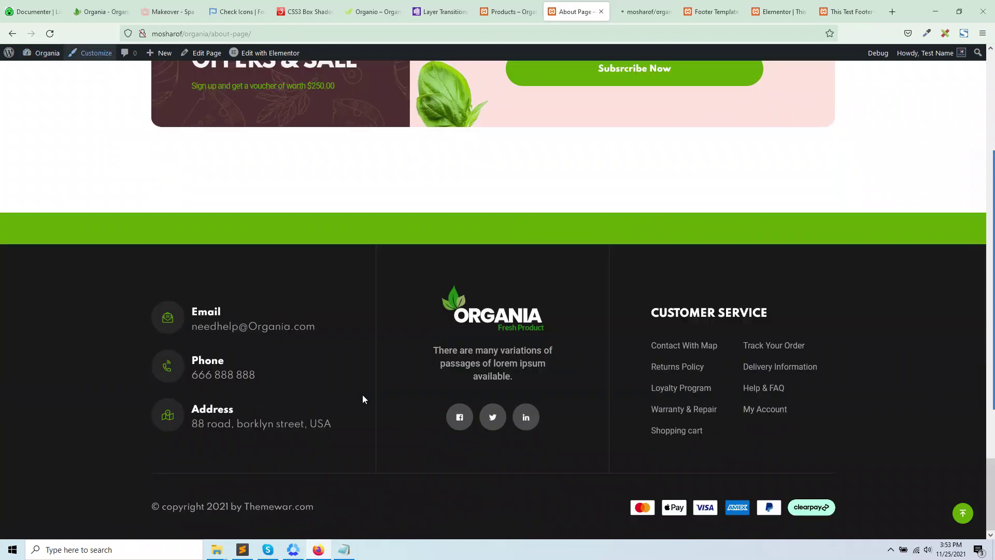
pyautogui.click(624, 4)
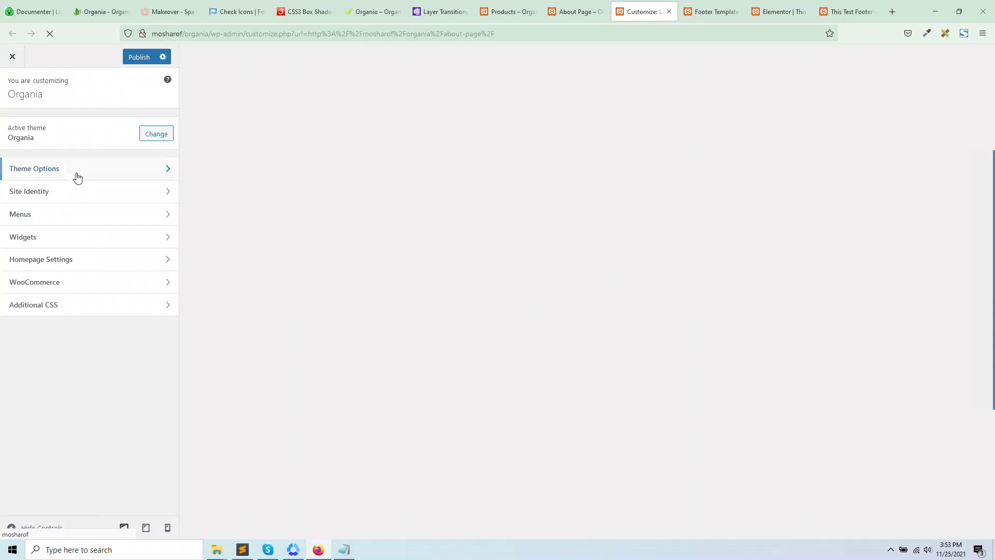
pyautogui.click(77, 177)
pyautogui.click(46, 441)
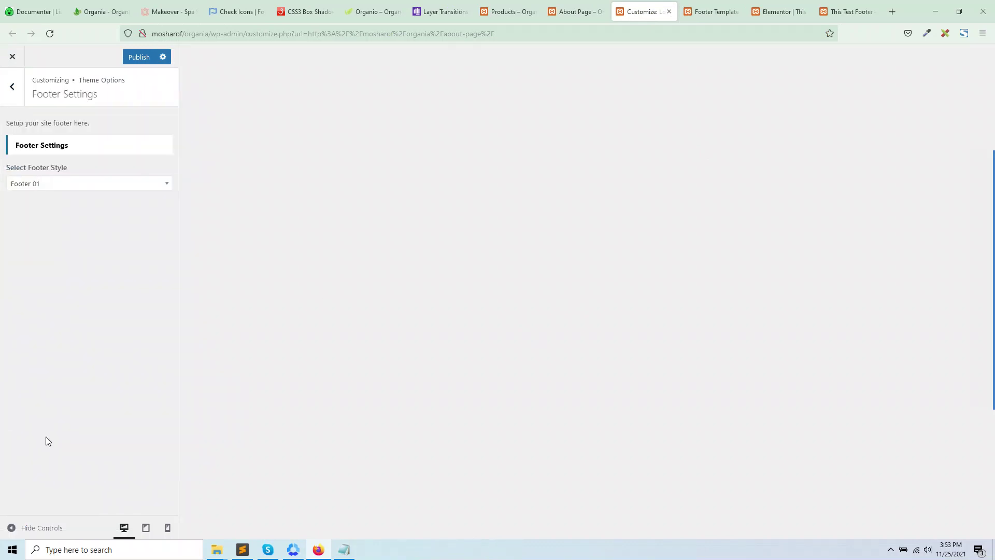
# Set the site's footer style to "This Test Footer", check it in the page preview and publish the change.
pyautogui.click(50, 185)
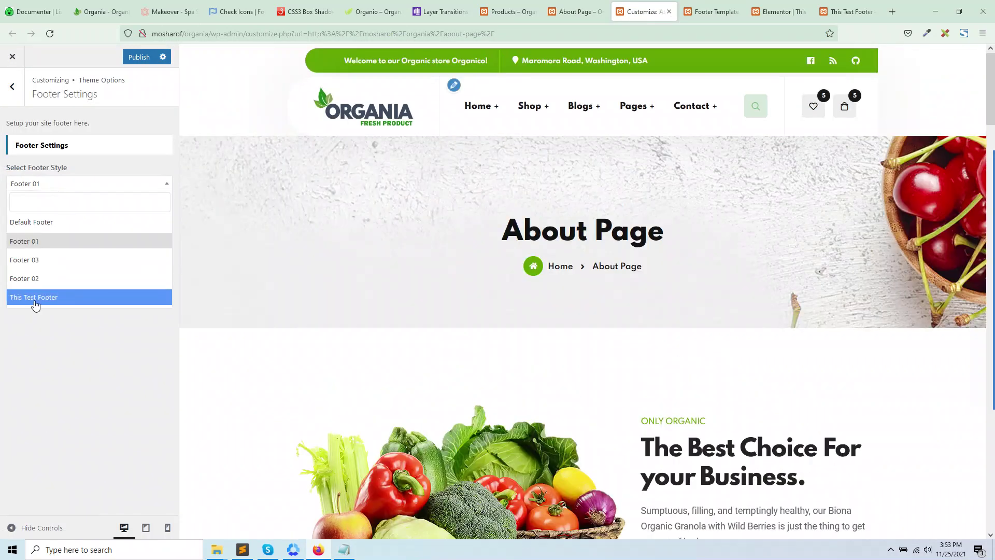
pyautogui.click(32, 298)
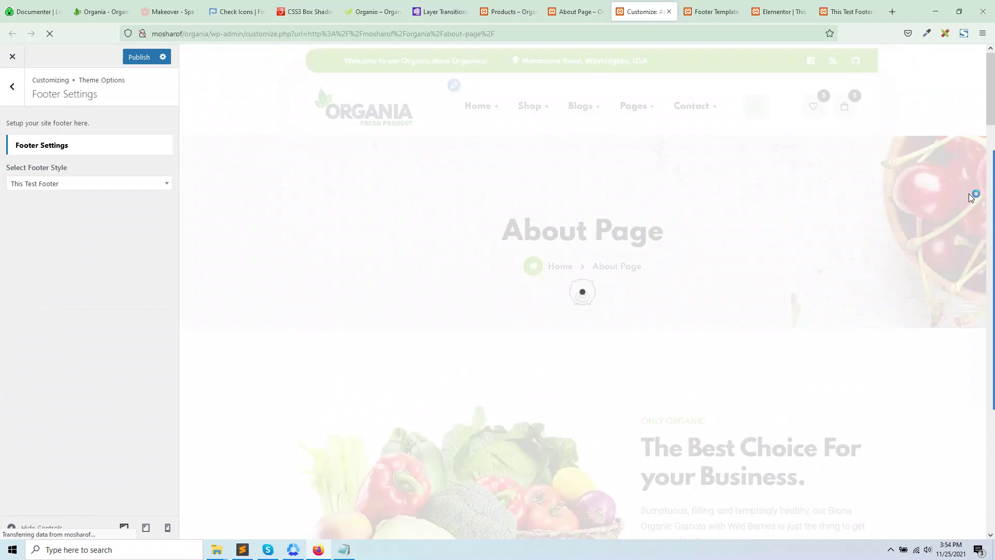
pyautogui.moveTo(991, 89); pyautogui.dragTo(990, 493)
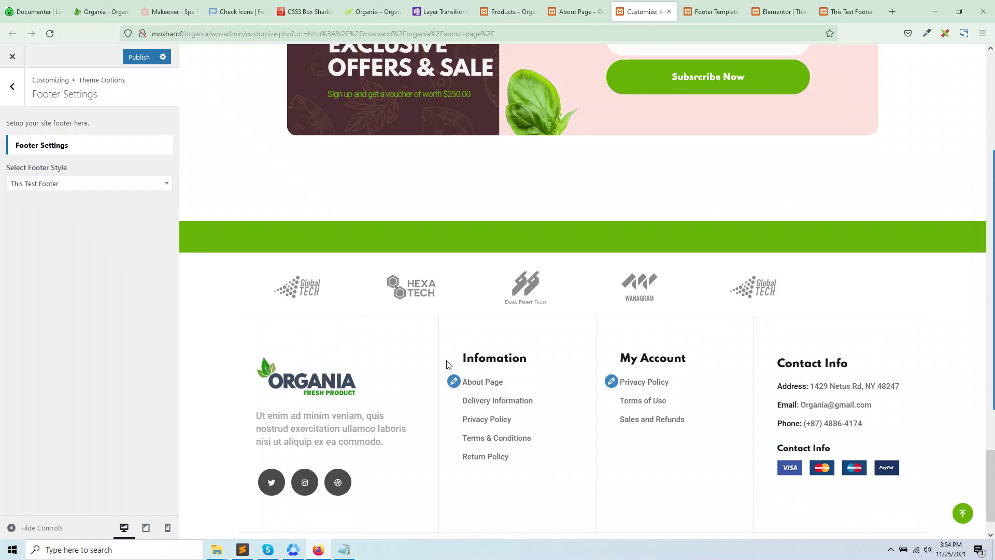
pyautogui.click(138, 57)
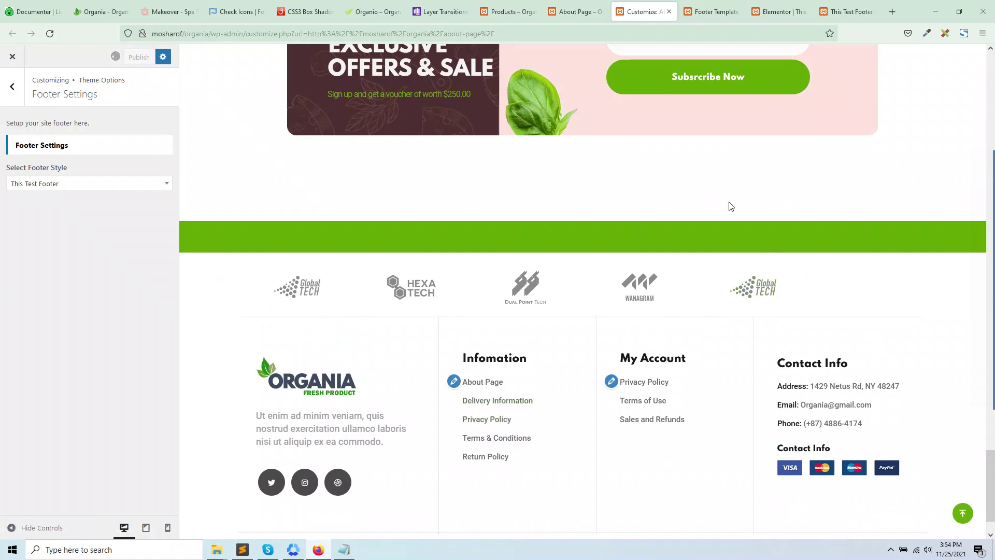
# Reload the live About Page and examine the footer at the end of the page.
pyautogui.click(575, 12)
pyautogui.rightClick(286, 282)
pyautogui.click(392, 293)
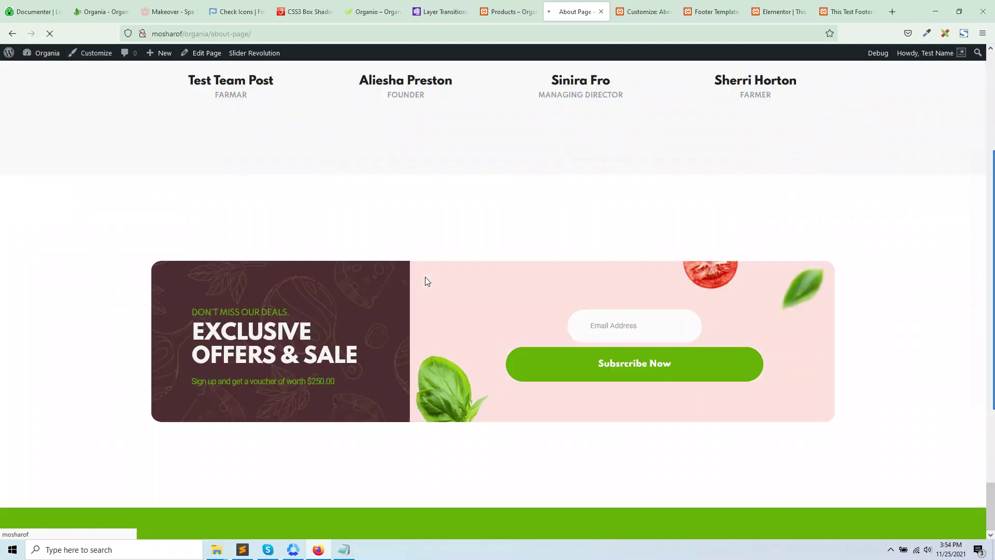
pyautogui.scroll(-5, 522, 400)
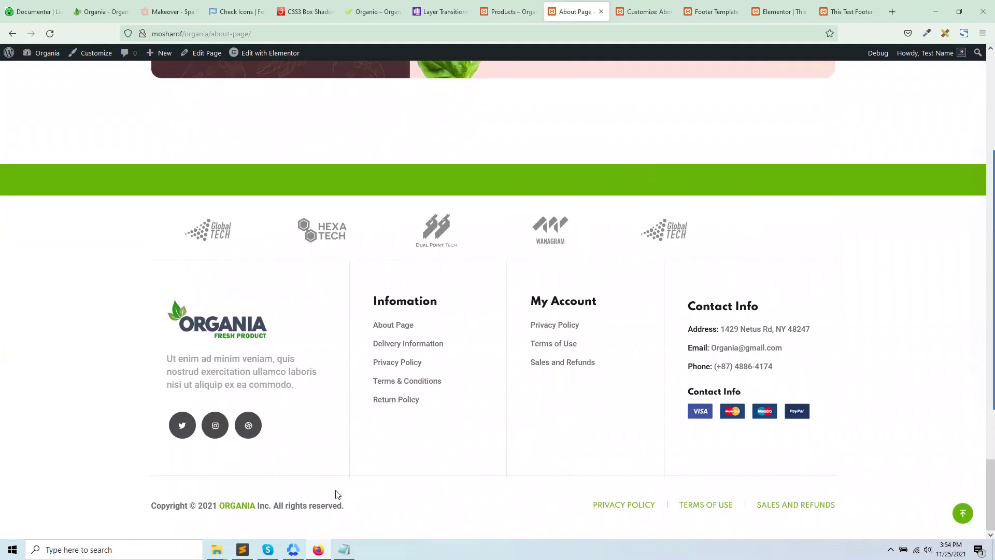
# Switch to Notepad to continue the note.
pyautogui.click(344, 549)
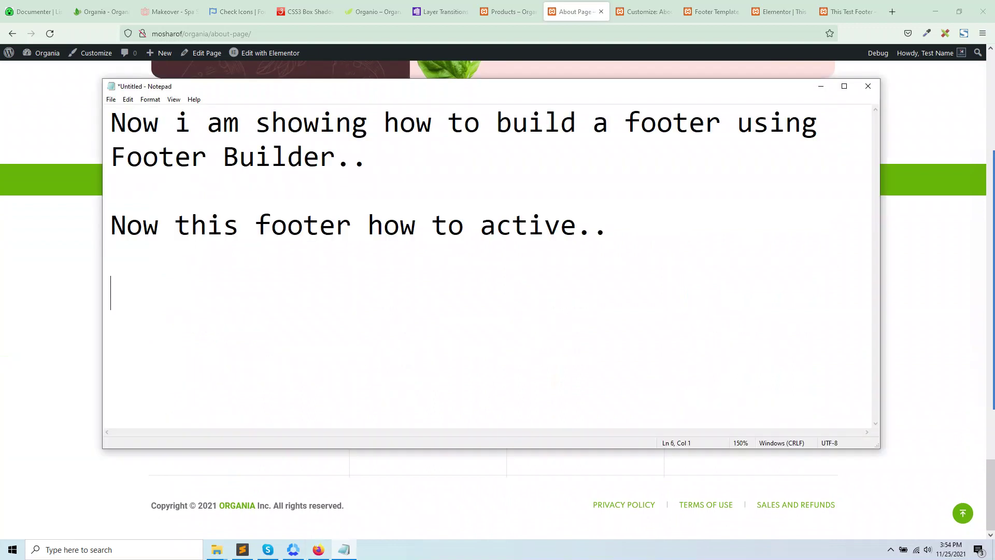